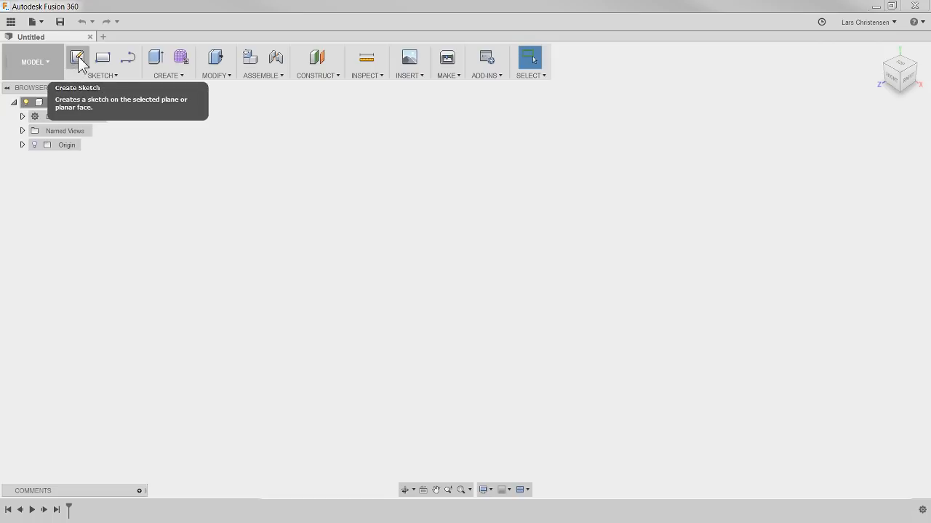
# Step: Sketch a center rectangle 550 mm by 1000 mm on the horizontal origin plane, centered on the origin
pyautogui.click(80, 69)
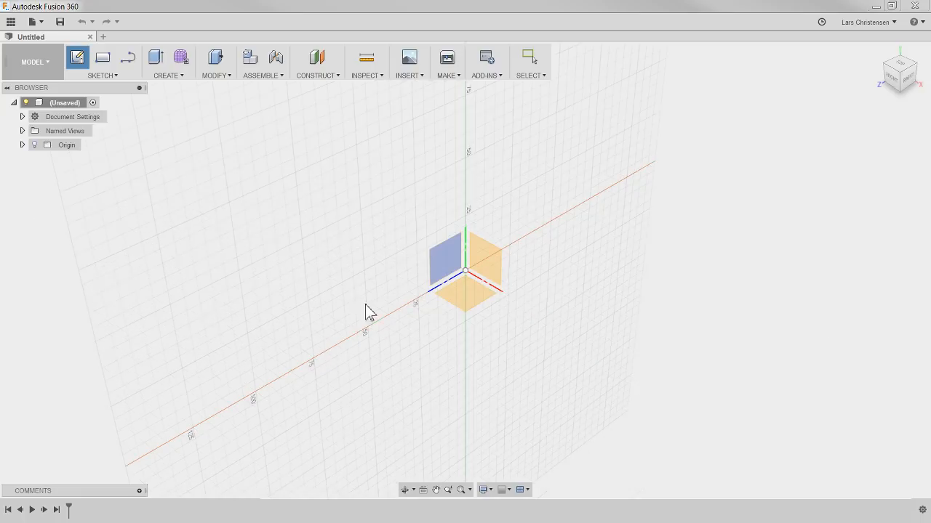
pyautogui.click(469, 299)
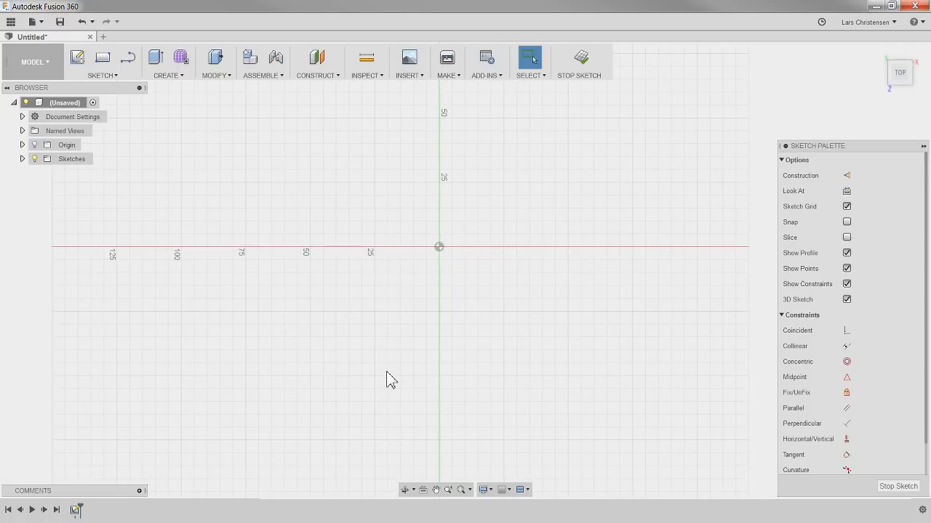
pyautogui.press('s')
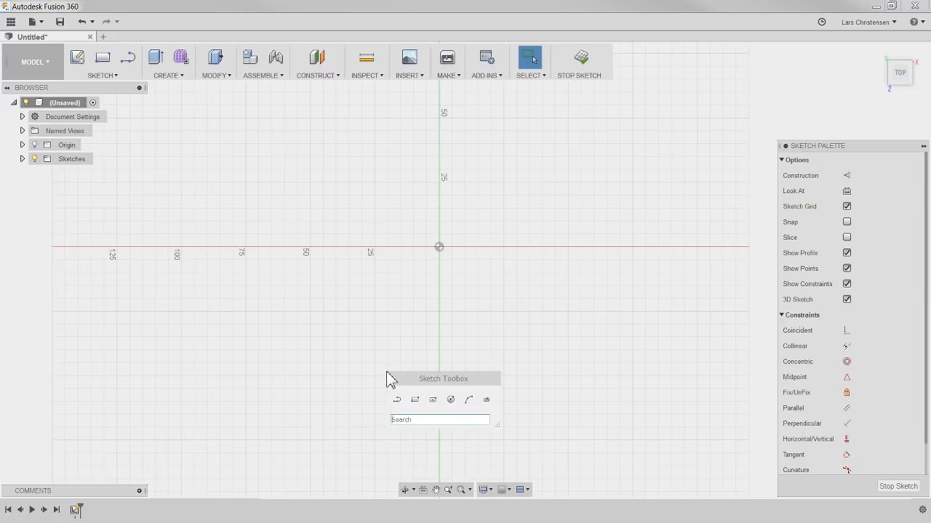
pyautogui.click(432, 401)
pyautogui.click(439, 248)
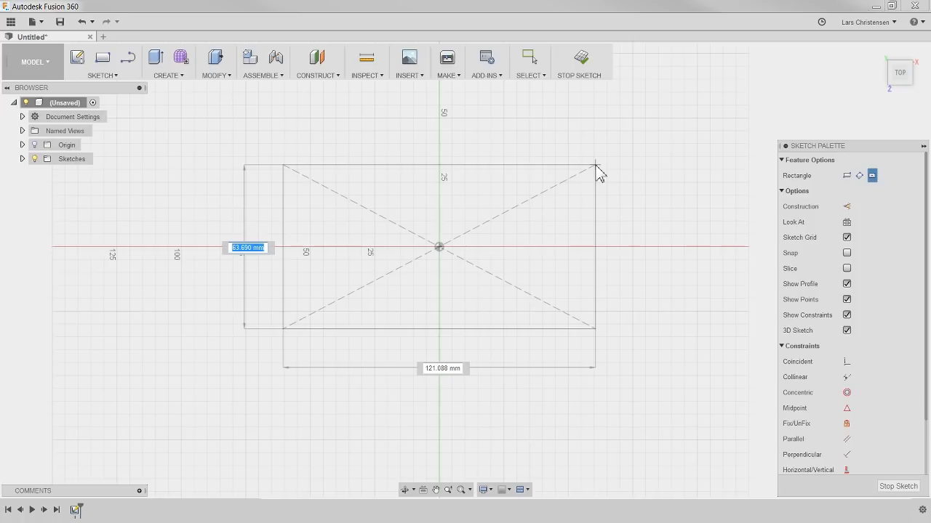
pyautogui.write('550')
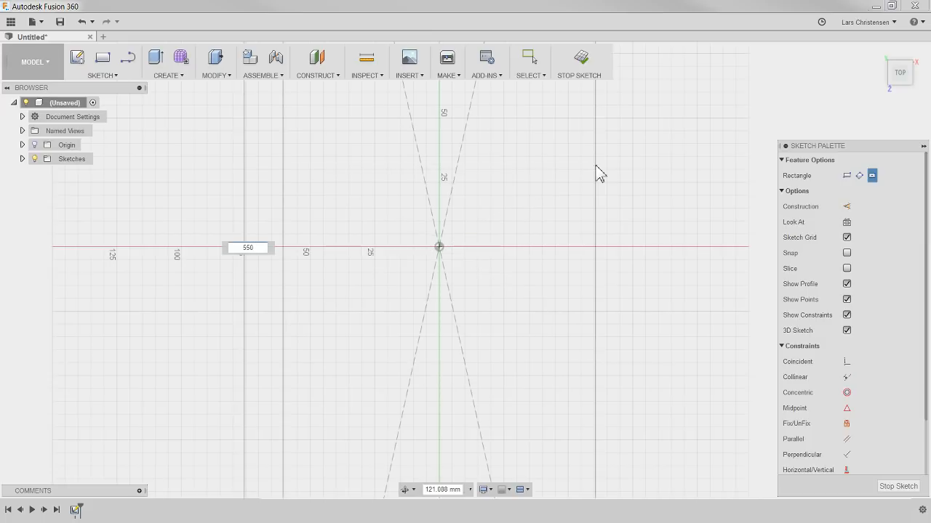
pyautogui.press('Tab')
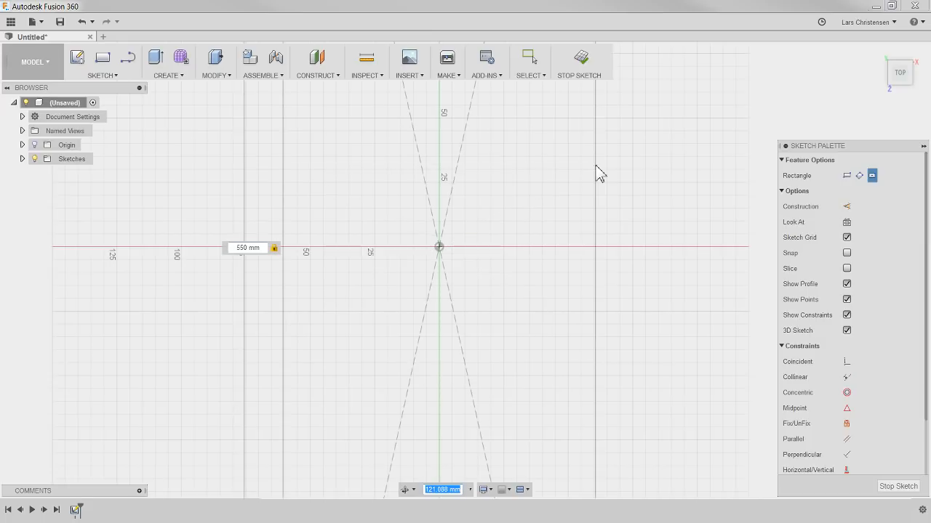
pyautogui.write('1000')
pyautogui.press('Return')
pyautogui.press('Escape')
pyautogui.scroll(-3, 391, 285)
pyautogui.scroll(-5, 390, 287)
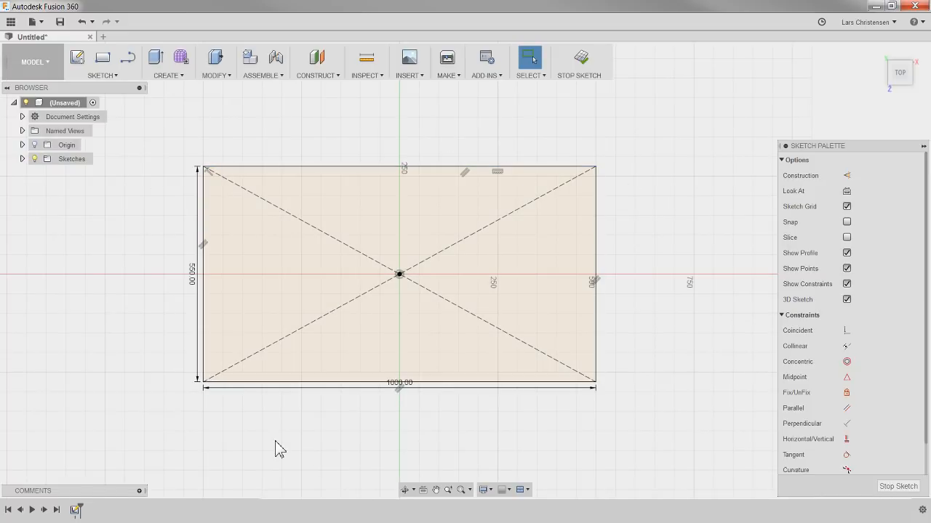
# Step: Create a construction plane offset 550 mm above the rectangle profile
pyautogui.moveTo(276, 442)
pyautogui.keyDown('shift'); pyautogui.mouseDown(button='middle')
pyautogui.moveTo(480, 370)
pyautogui.moveTo(438, 407)
pyautogui.moveTo(398, 371)
pyautogui.moveTo(333, 395)
pyautogui.moveTo(324, 378)
pyautogui.mouseUp(button='middle'); pyautogui.keyUp('shift')
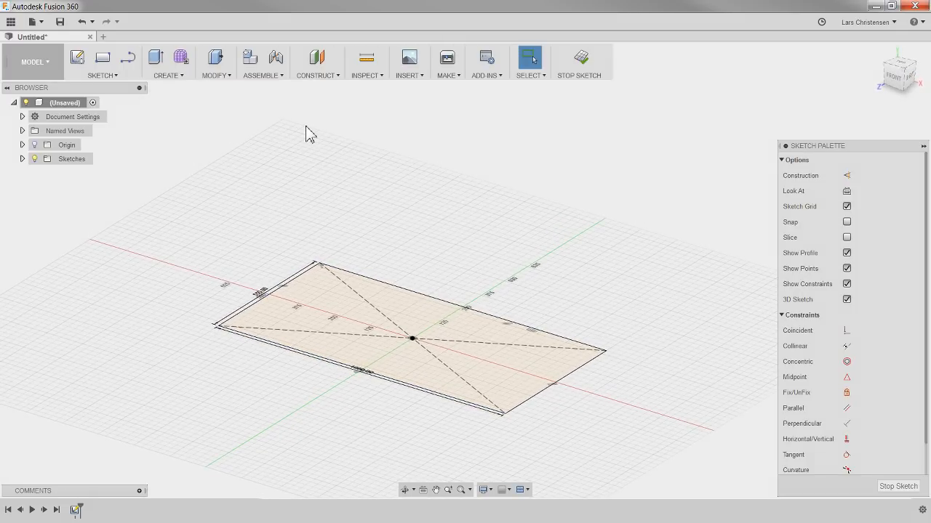
pyautogui.click(317, 61)
pyautogui.click(301, 334)
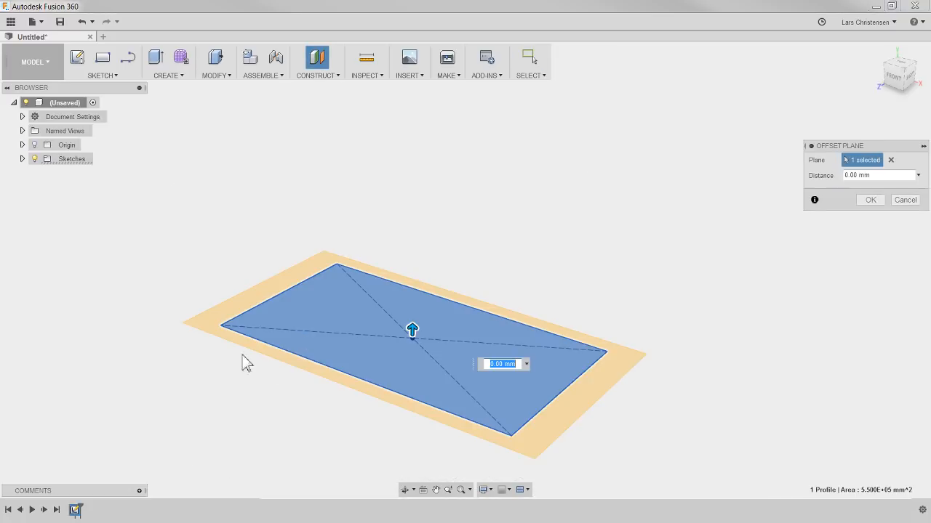
pyautogui.write('550')
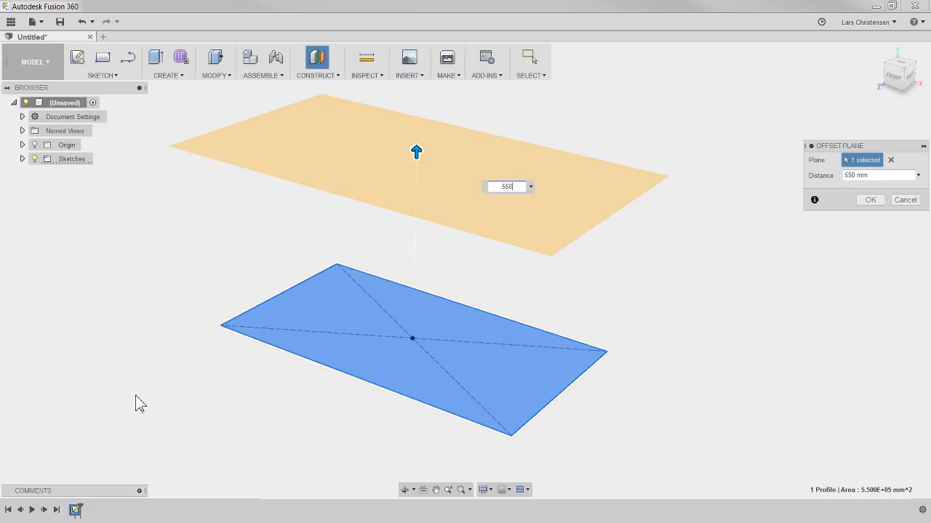
pyautogui.press('Return')
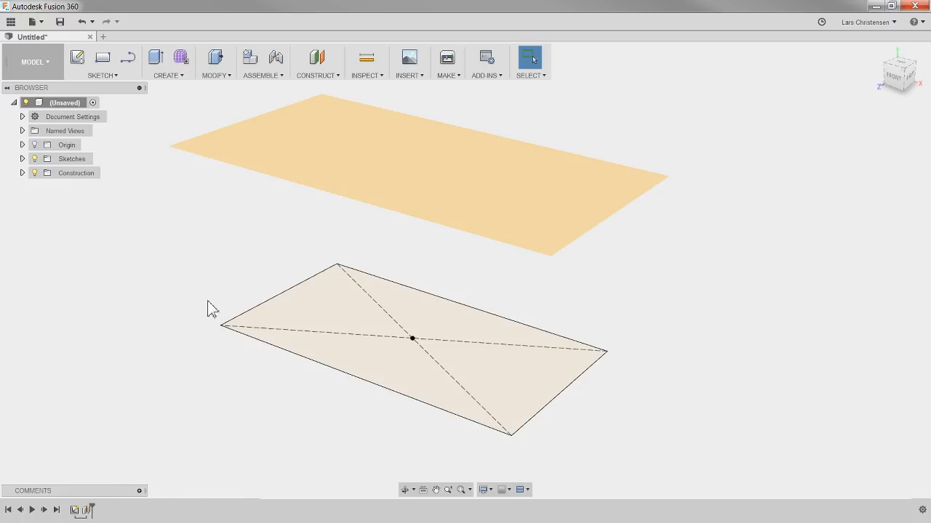
# Step: Start a sketch on the offset plane and project the four outer edges of the rectangle below into it
pyautogui.rightClick(411, 174)
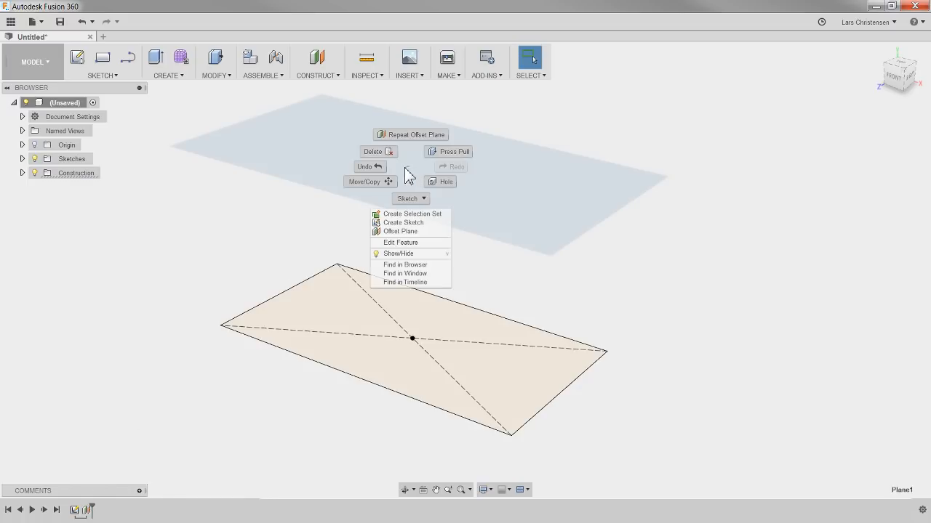
pyautogui.click(392, 228)
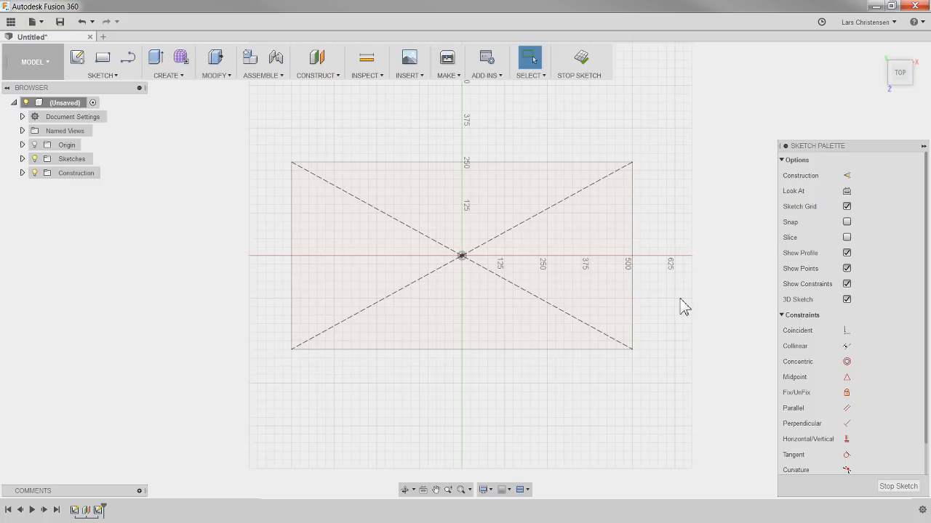
pyautogui.press('p')
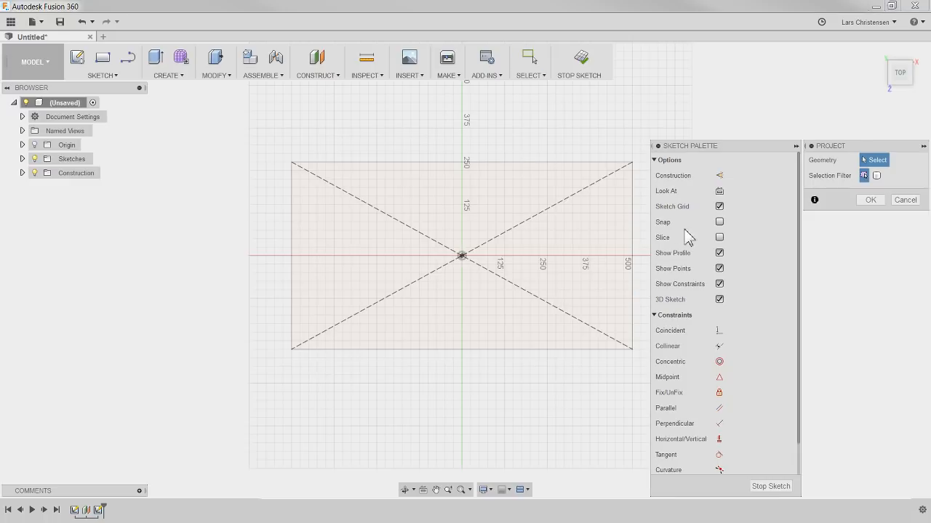
pyautogui.click(544, 163)
pyautogui.click(291, 261)
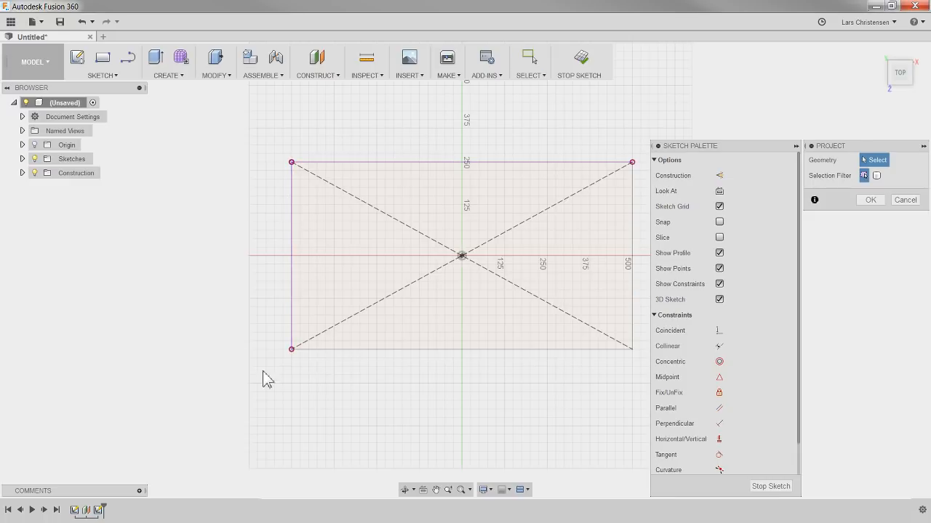
pyautogui.click(420, 352)
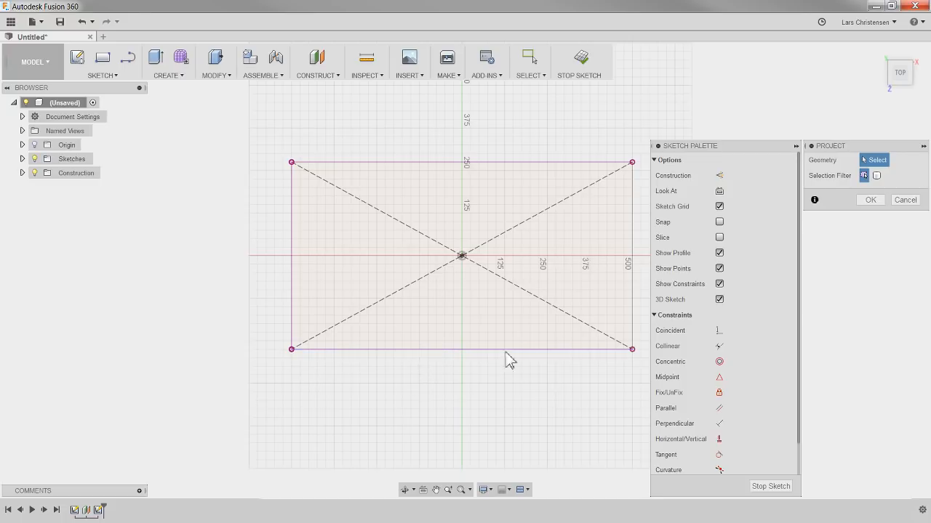
pyautogui.click(633, 294)
pyautogui.click(871, 201)
# Step: Set the camera projection to Perspective with Ortho Faces
pyautogui.moveTo(533, 405)
pyautogui.keyDown('shift'); pyautogui.mouseDown(button='middle')
pyautogui.moveTo(426, 406)
pyautogui.moveTo(380, 434)
pyautogui.moveTo(400, 407)
pyautogui.moveTo(381, 420)
pyautogui.mouseUp(button='middle'); pyautogui.keyUp('shift')
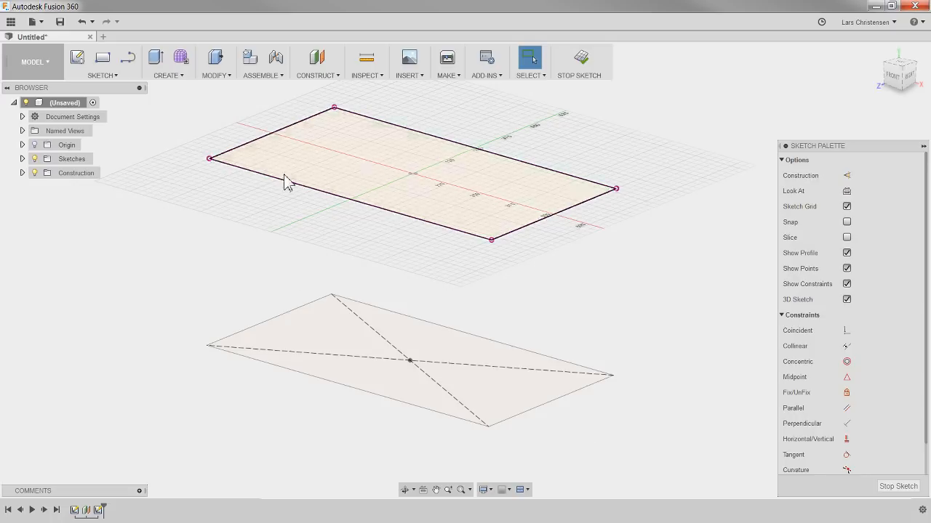
pyautogui.rightClick(897, 81)
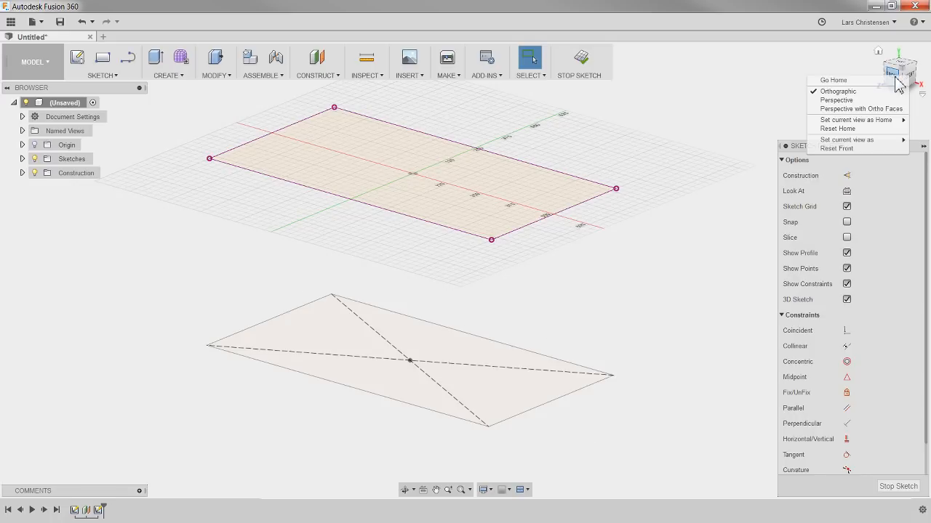
pyautogui.click(849, 109)
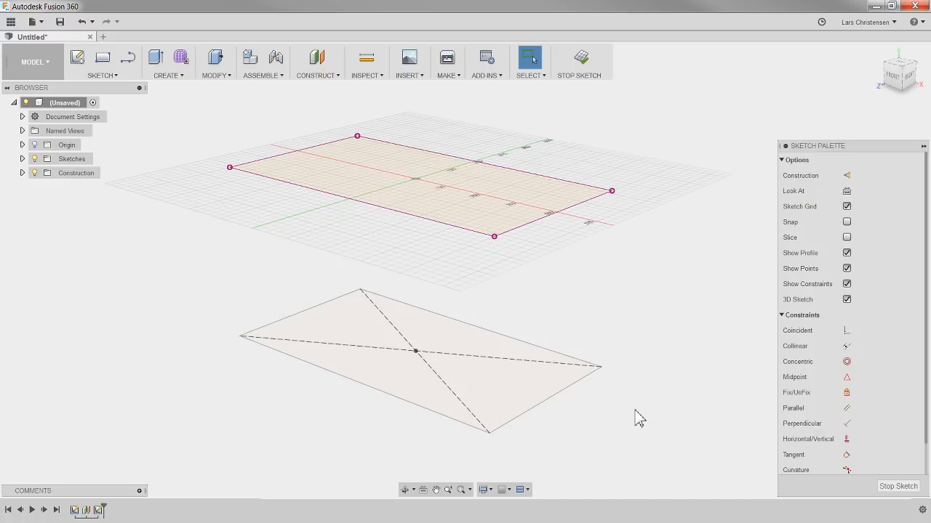
# Step: With 3D Sketch enabled, draw vertical lines joining the four corners of the upper and lower rectangles, and finish the sketch
pyautogui.click(847, 302)
pyautogui.click(847, 300)
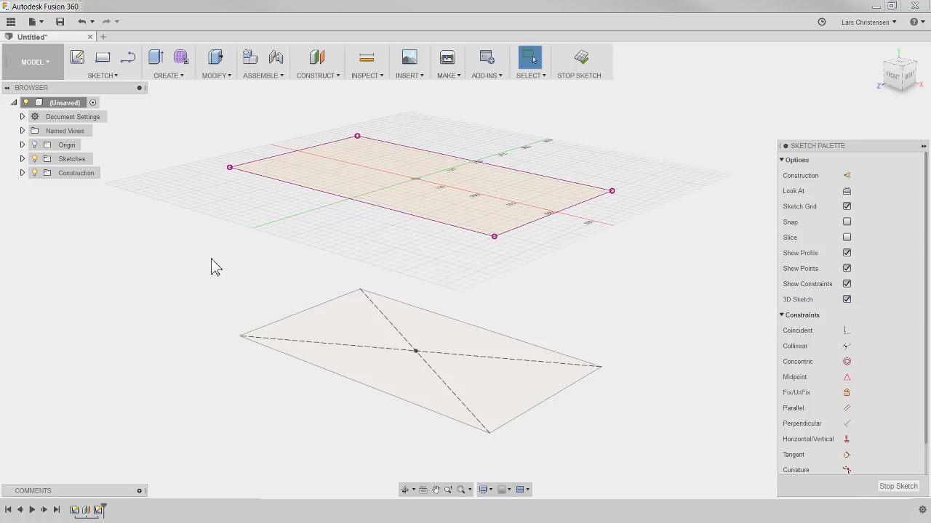
pyautogui.press('l')
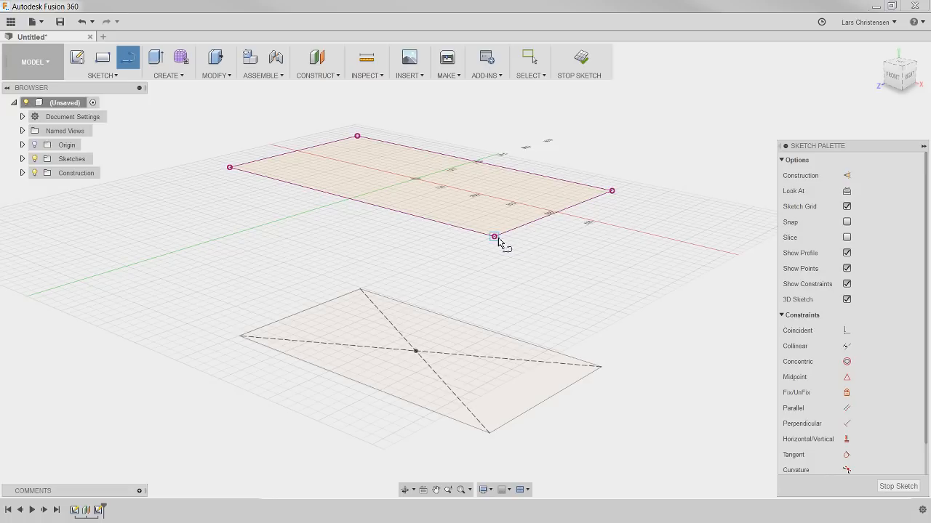
pyautogui.click(494, 236)
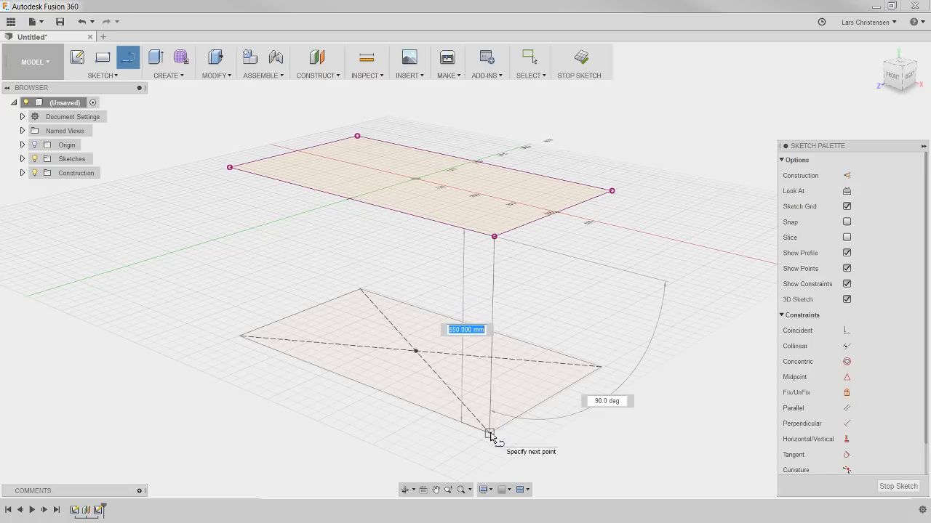
pyautogui.click(489, 433)
pyautogui.click(611, 191)
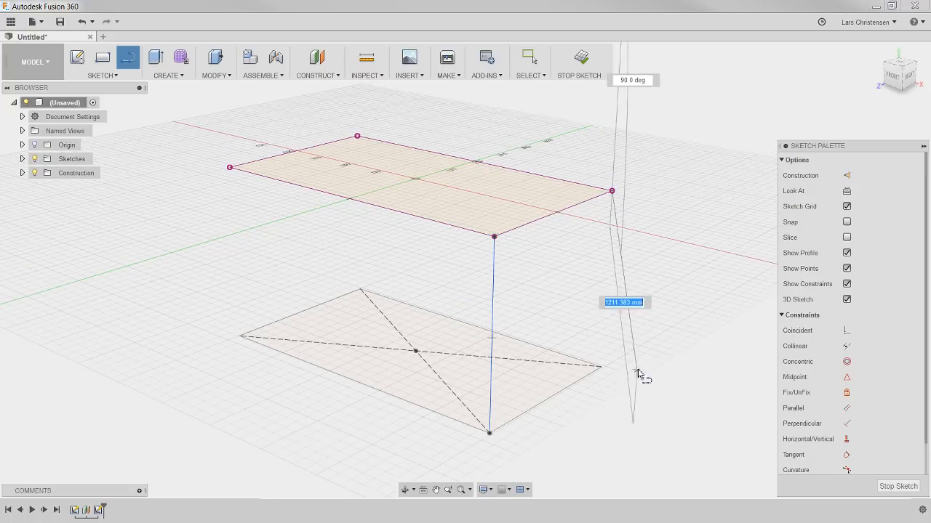
pyautogui.click(600, 367)
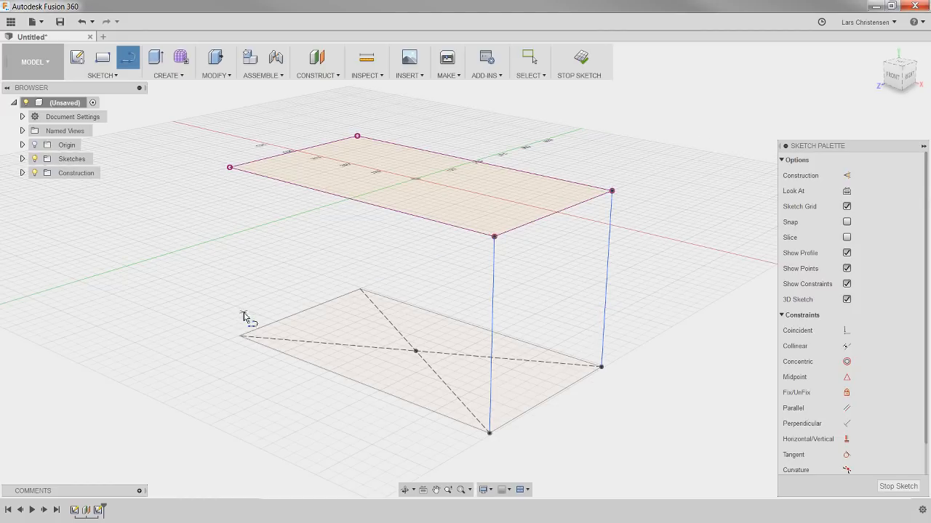
pyautogui.click(240, 337)
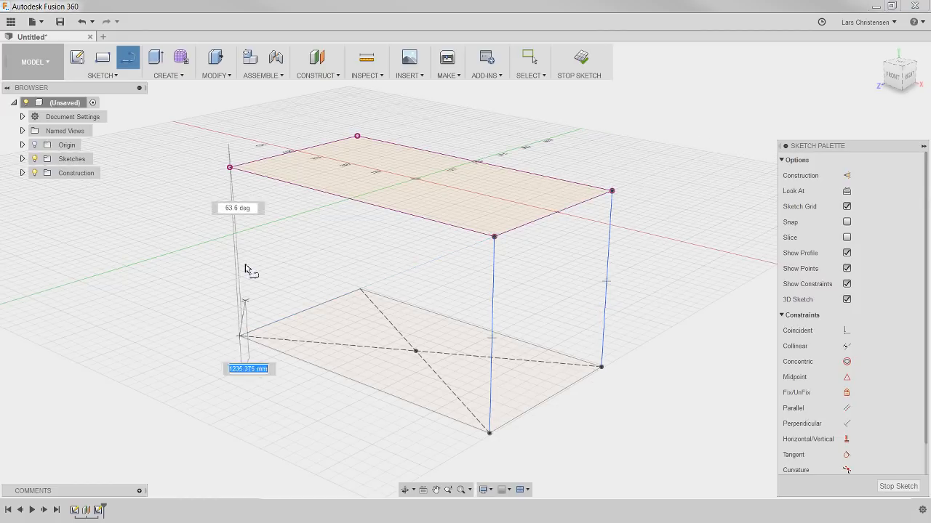
pyautogui.click(230, 168)
pyautogui.click(360, 289)
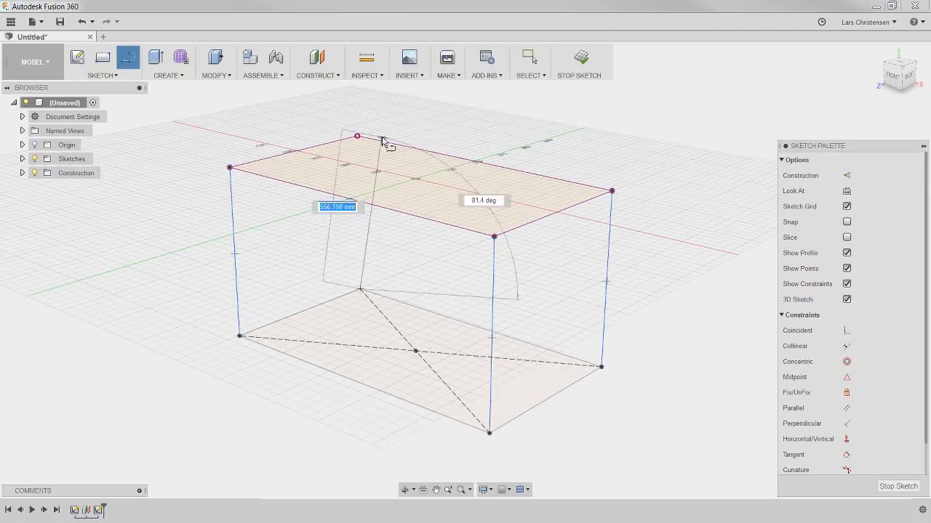
pyautogui.click(357, 137)
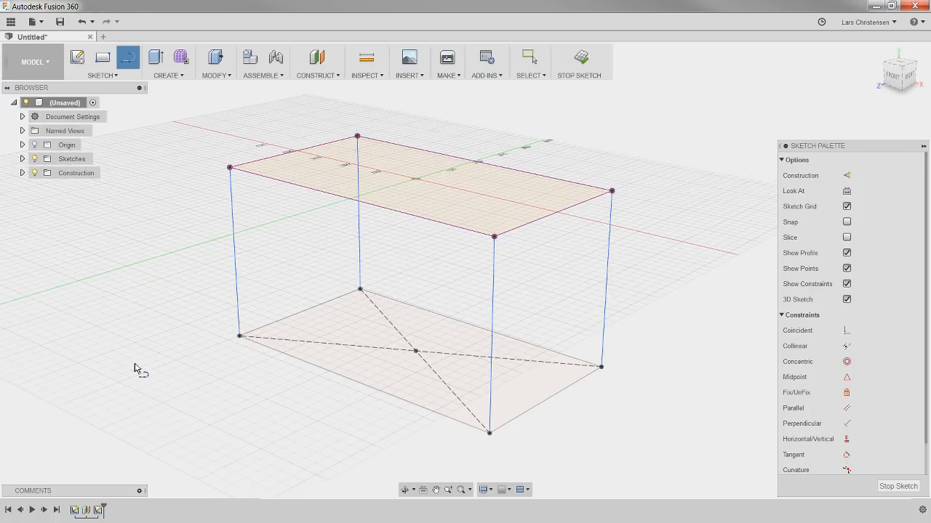
pyautogui.keyDown('shift'); pyautogui.moveTo(153, 415); pyautogui.dragTo(155, 320, button='middle'); pyautogui.keyUp('shift')
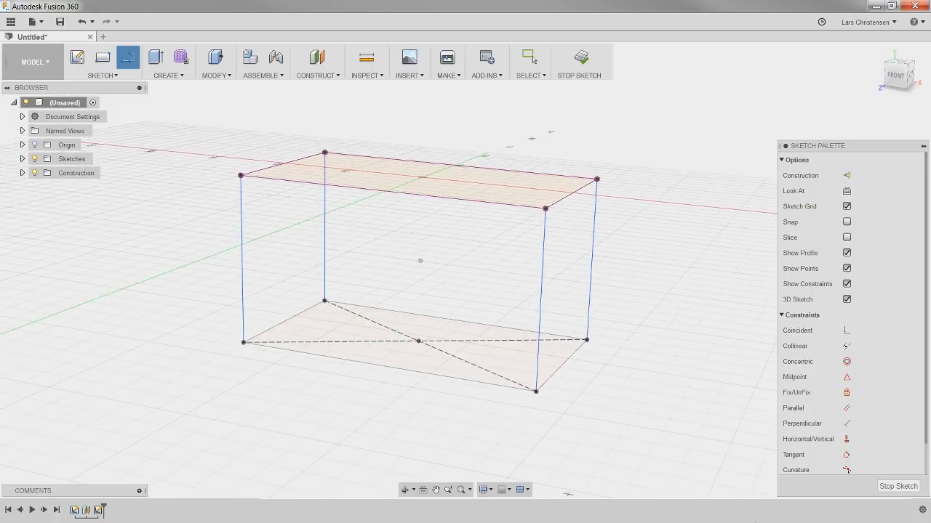
pyautogui.click(898, 486)
# Step: Show the origin planes and axes in the model
pyautogui.keyDown('shift'); pyautogui.moveTo(294, 449); pyautogui.dragTo(133, 383, button='middle'); pyautogui.keyUp('shift')
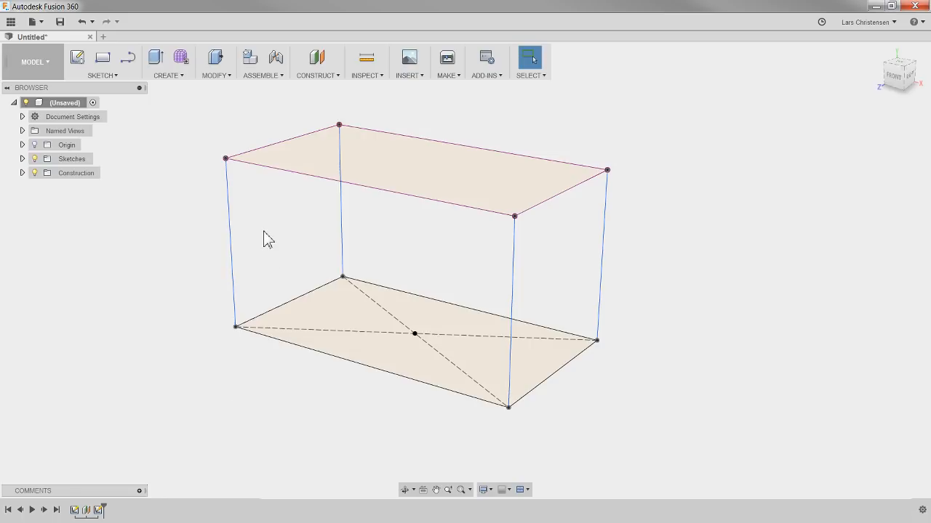
pyautogui.click(35, 145)
pyautogui.keyDown('shift'); pyautogui.moveTo(133, 301); pyautogui.dragTo(264, 434, button='middle'); pyautogui.keyUp('shift')
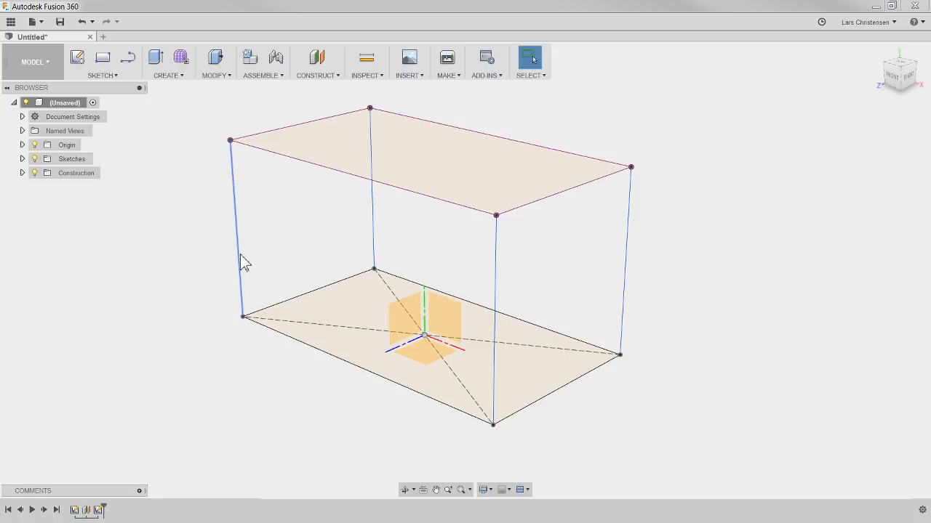
# Step: Create a construction plane offset 275 mm from the XY origin plane to the frame's front, taking the distance by measurement
pyautogui.click(315, 58)
pyautogui.click(466, 318)
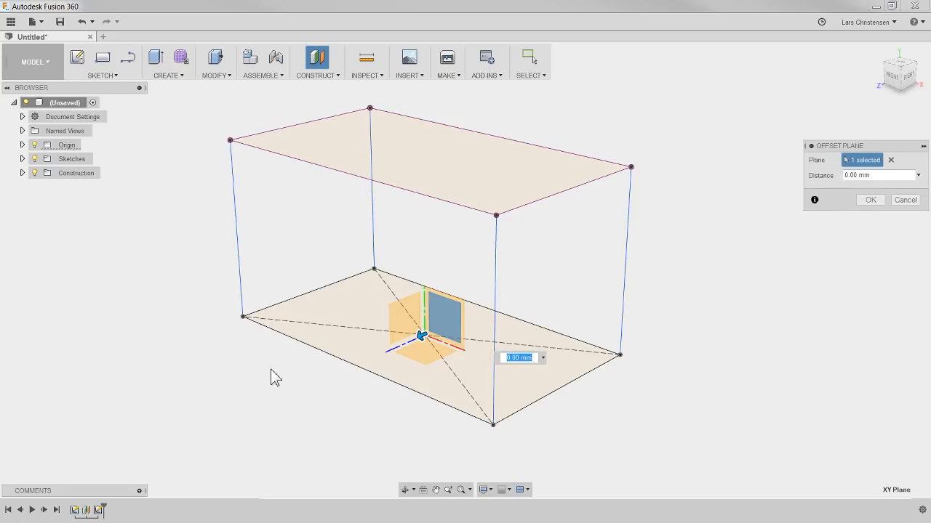
pyautogui.moveTo(423, 336); pyautogui.dragTo(358, 363)
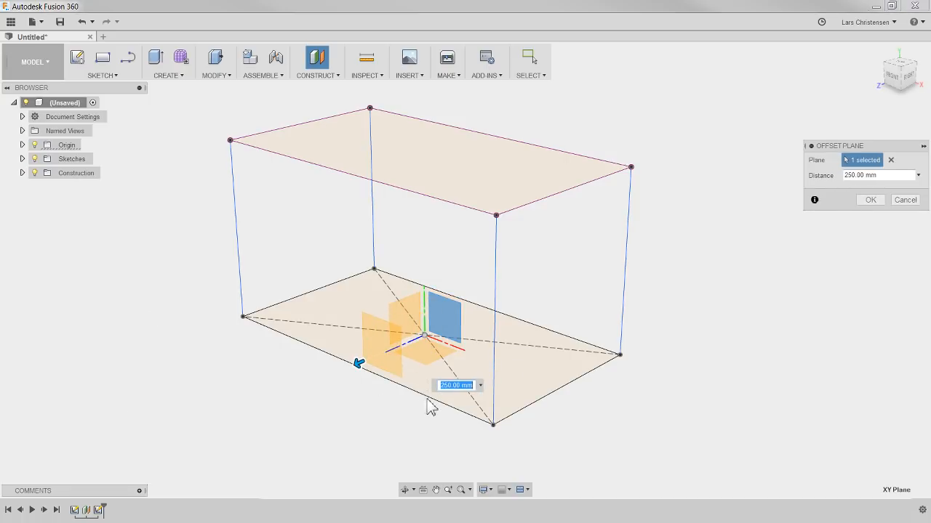
pyautogui.moveTo(357, 365); pyautogui.dragTo(402, 376)
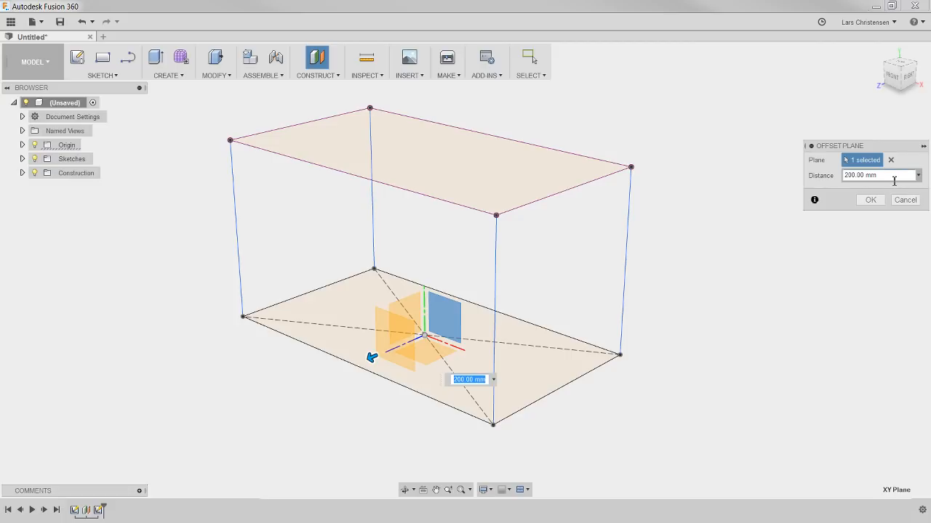
pyautogui.click(919, 177)
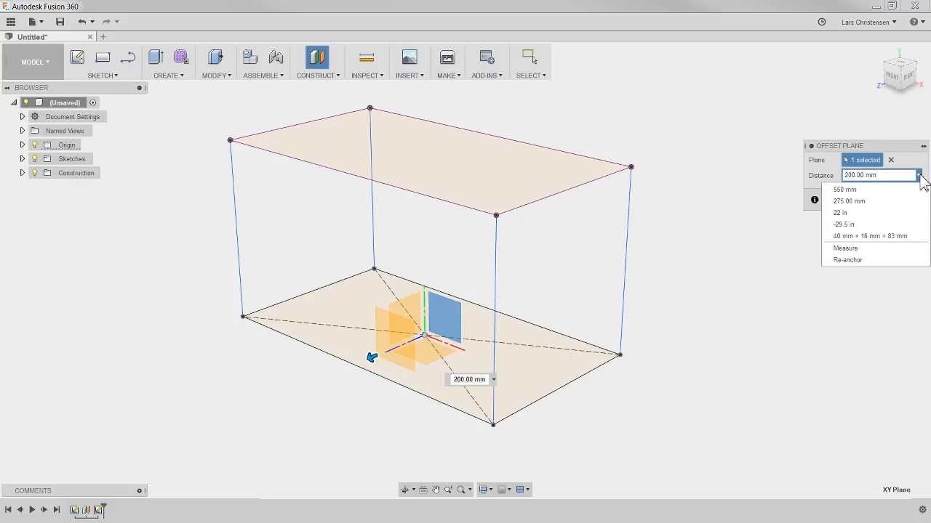
pyautogui.click(861, 249)
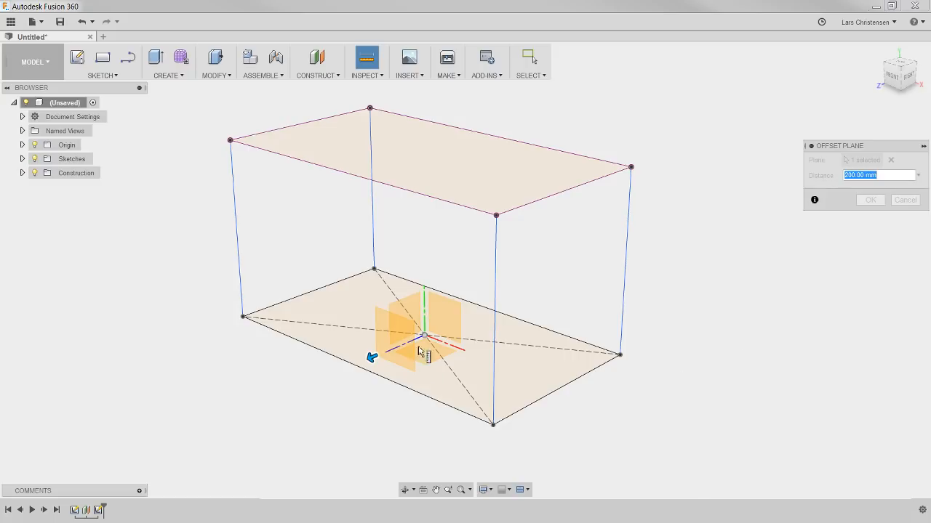
pyautogui.click(458, 320)
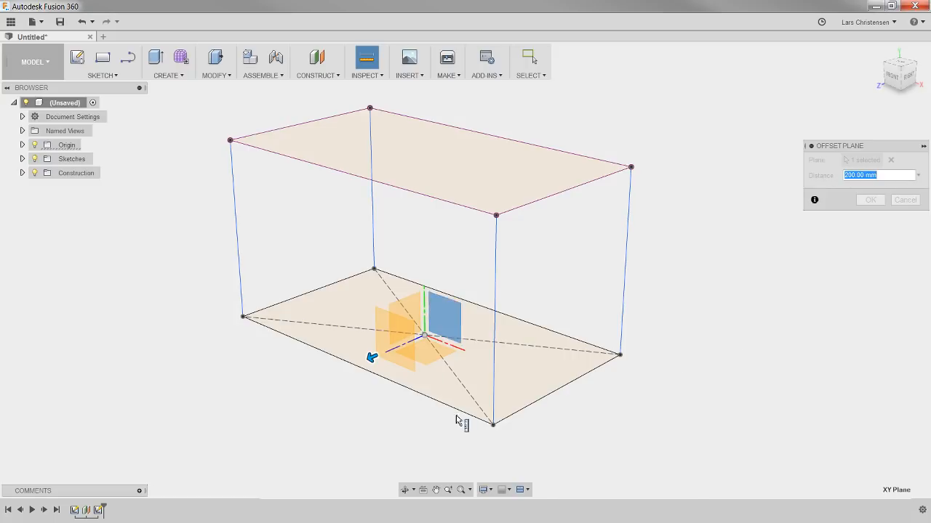
pyautogui.click(495, 385)
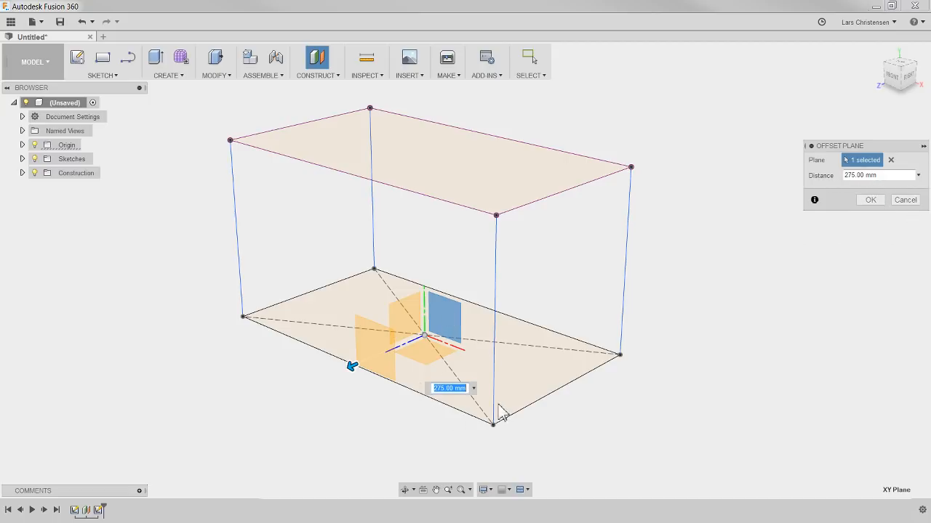
pyautogui.click(869, 200)
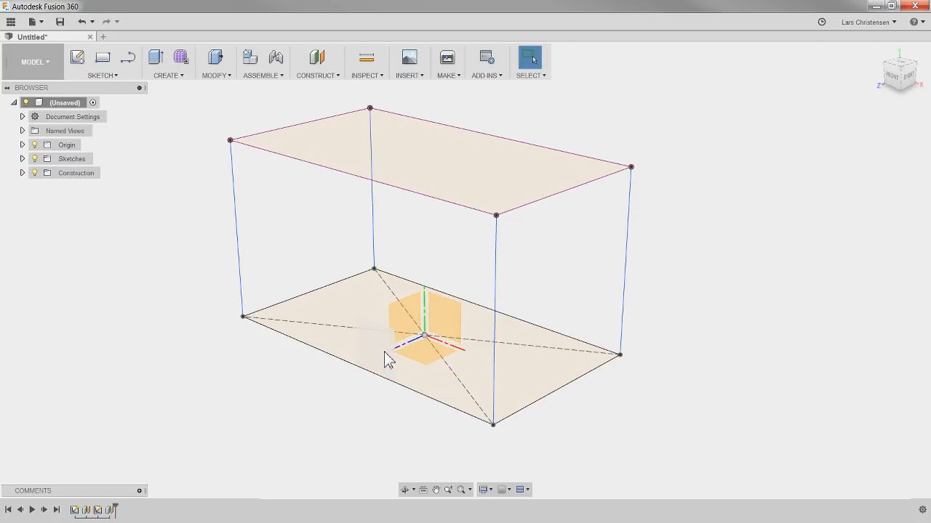
pyautogui.click(314, 76)
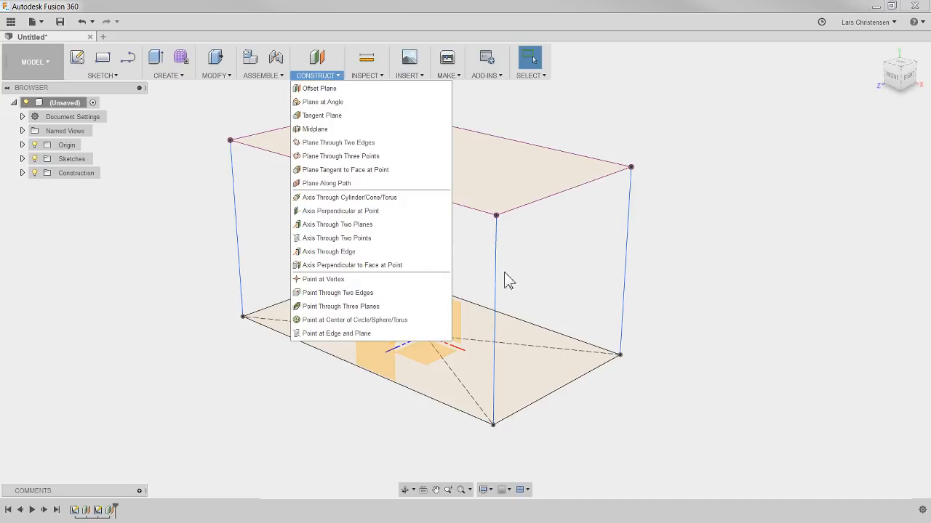
pyautogui.click(750, 182)
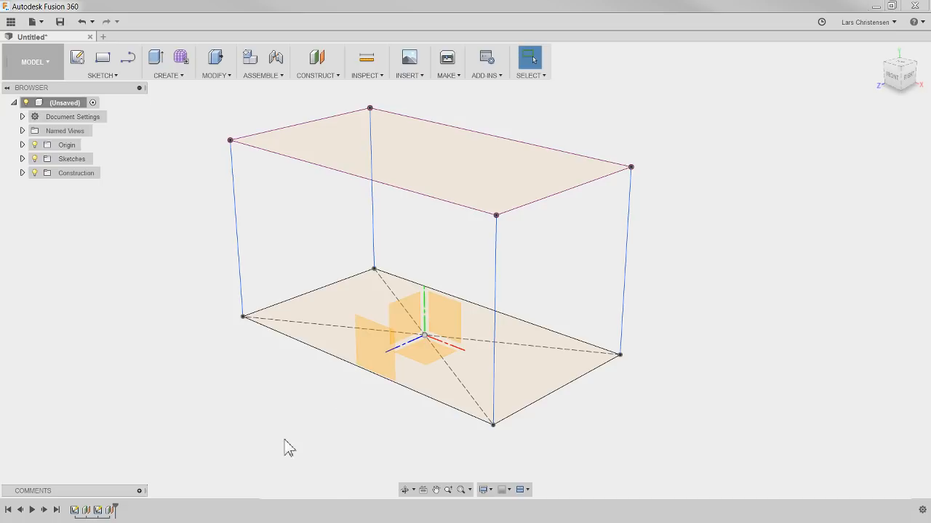
# Step: Start a sketch on the front offset plane and draw a rectangle about 252 by 382 mm inside the frame's left half
pyautogui.rightClick(383, 349)
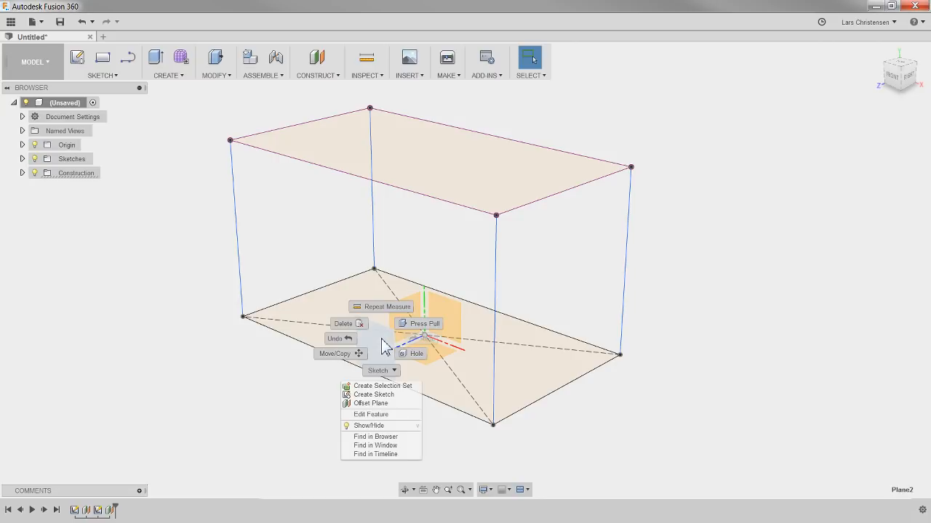
pyautogui.click(381, 398)
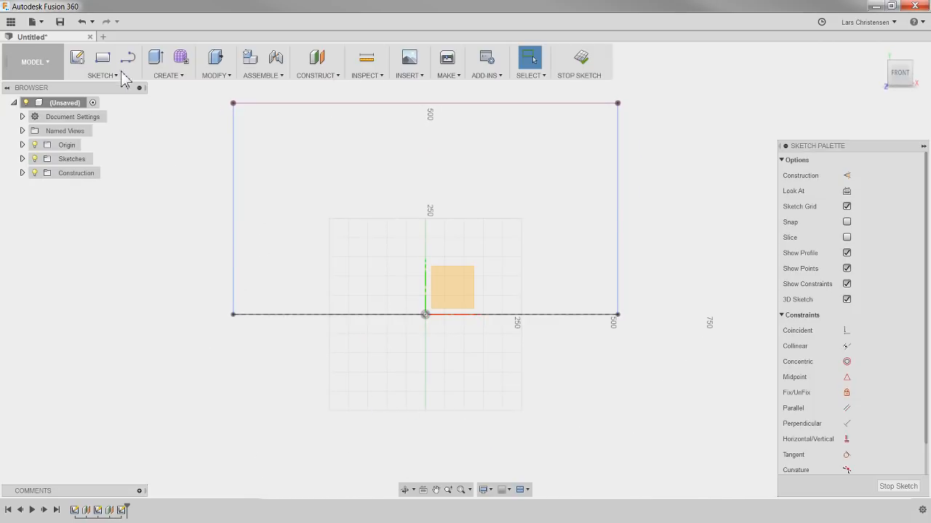
pyautogui.click(102, 58)
pyautogui.click(257, 136)
pyautogui.click(354, 283)
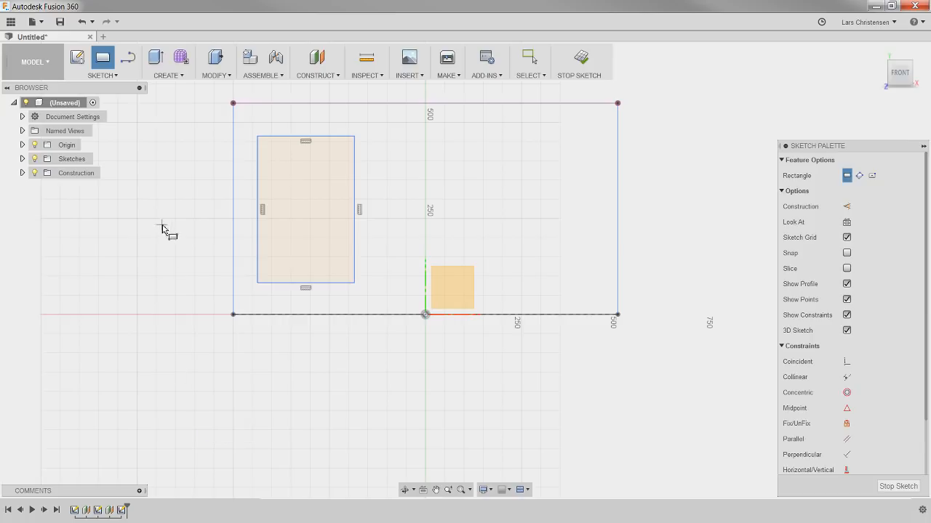
# Step: Dimension the rectangle to 300 mm wide and 380 mm high
pyautogui.press('d')
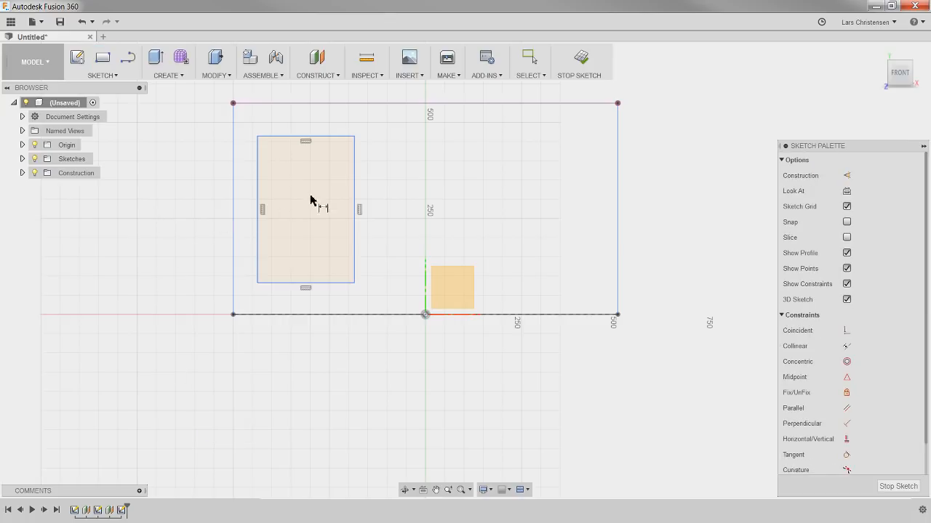
pyautogui.click(339, 142)
pyautogui.scroll(-2, 332, 291)
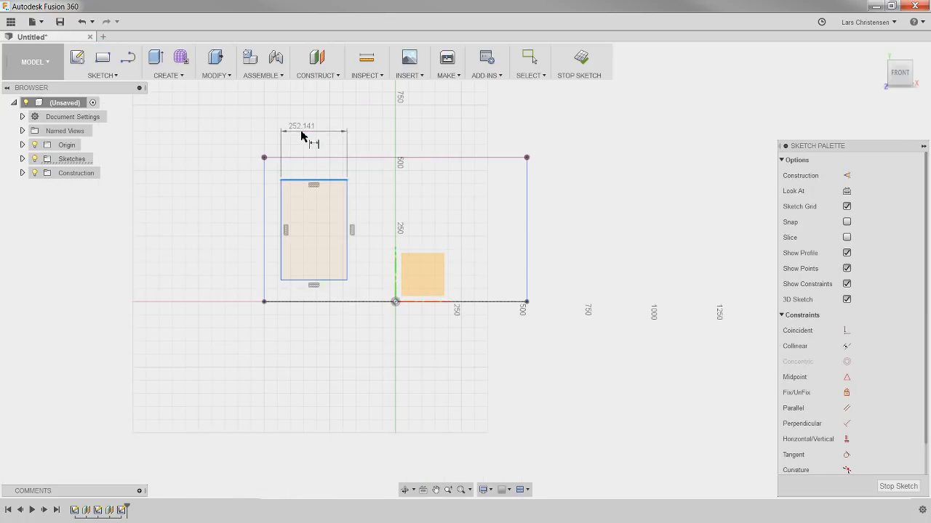
pyautogui.click(306, 133)
pyautogui.write('300')
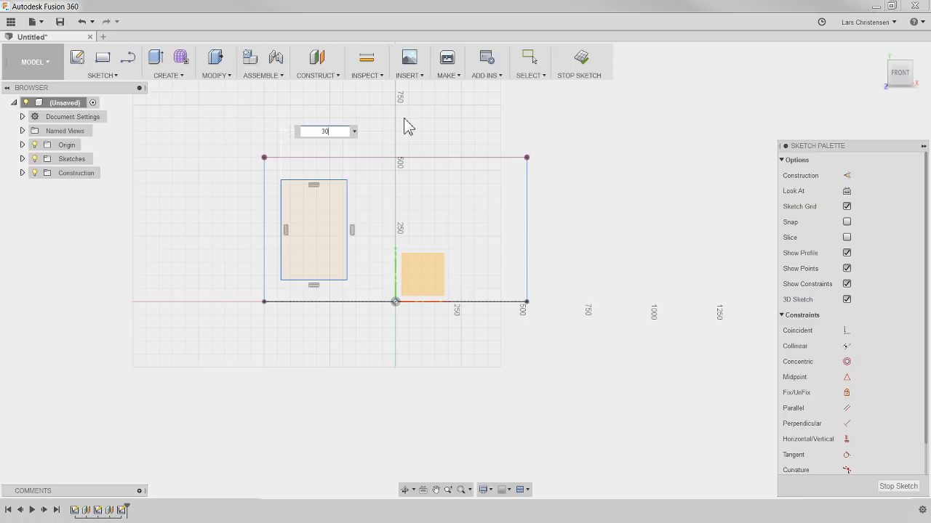
pyautogui.press('Return')
pyautogui.scroll(1, 376, 246)
pyautogui.scroll(1, 375, 246)
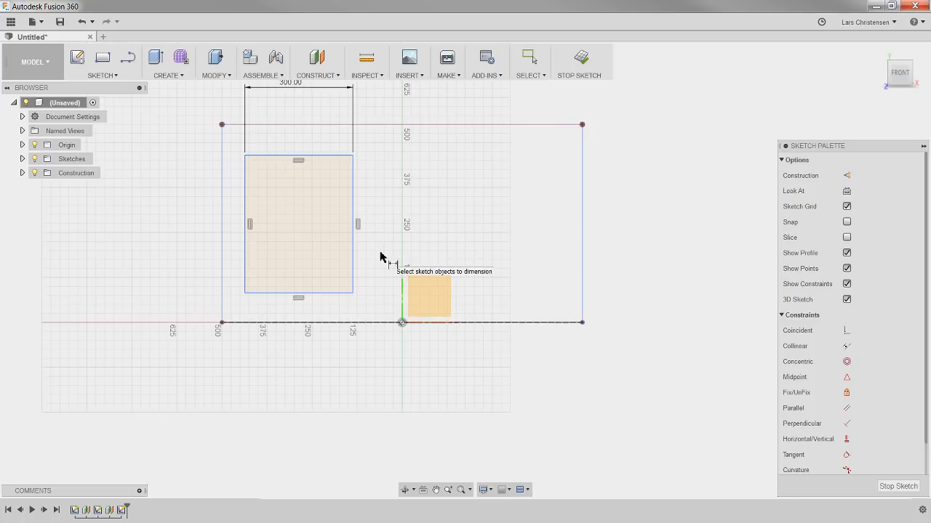
pyautogui.click(355, 216)
pyautogui.click(386, 225)
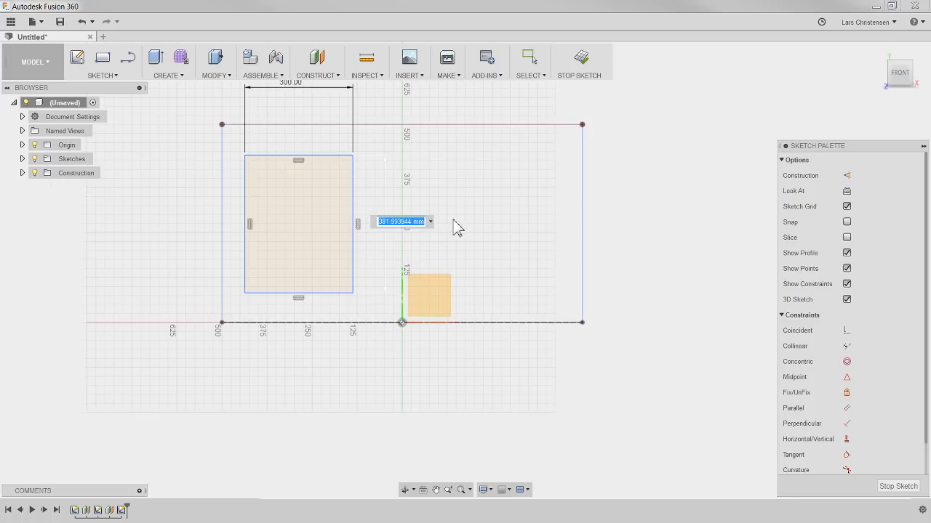
pyautogui.write('380')
pyautogui.press('Return')
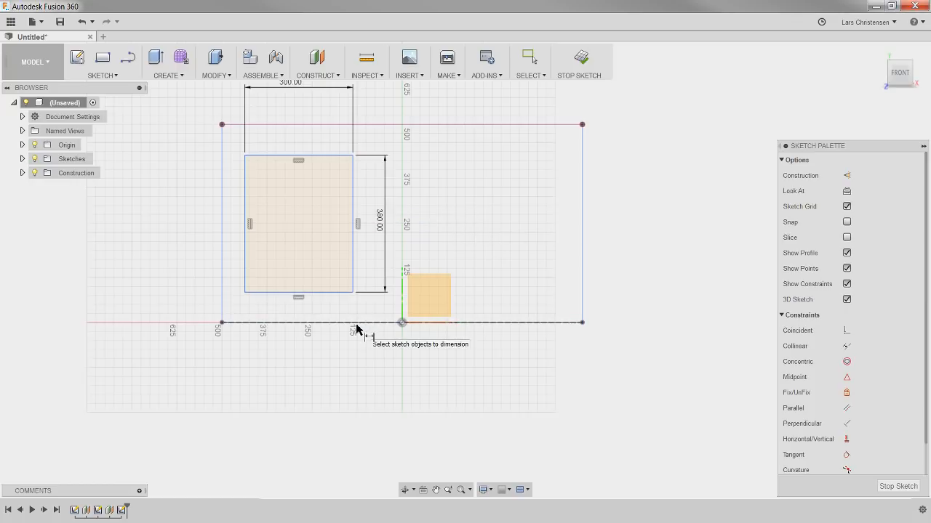
# Step: Set the horizontal distance between the rectangle's left edge and the frame's lower-left corner to 75 mm
pyautogui.click(246, 207)
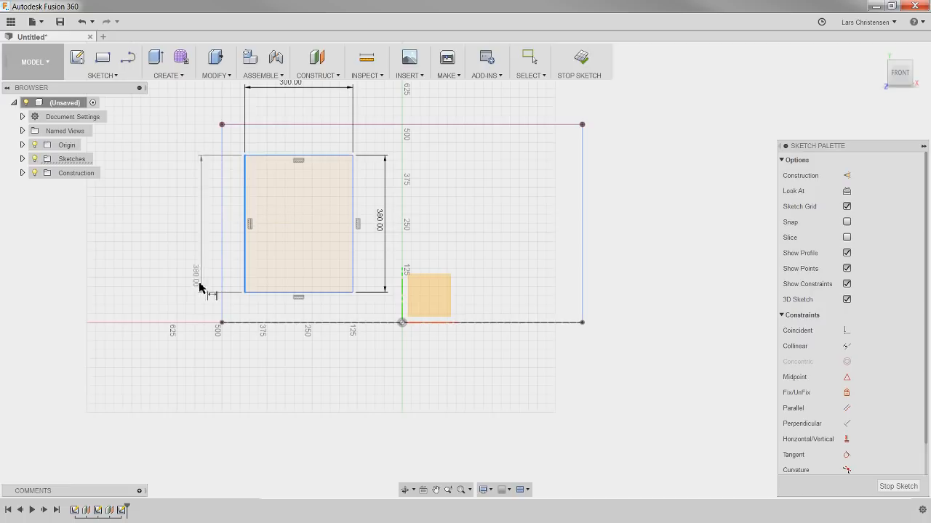
pyautogui.click(222, 324)
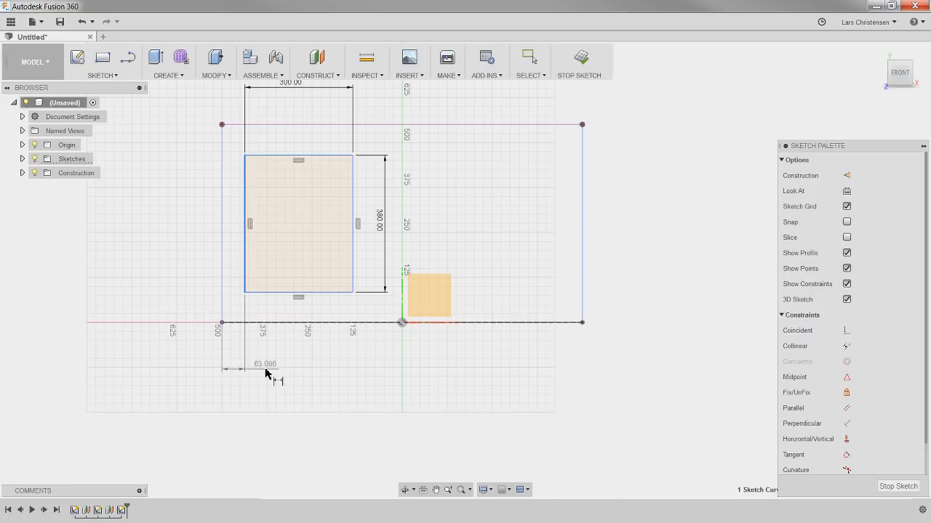
pyautogui.click(270, 375)
pyautogui.write('75')
pyautogui.press('Return')
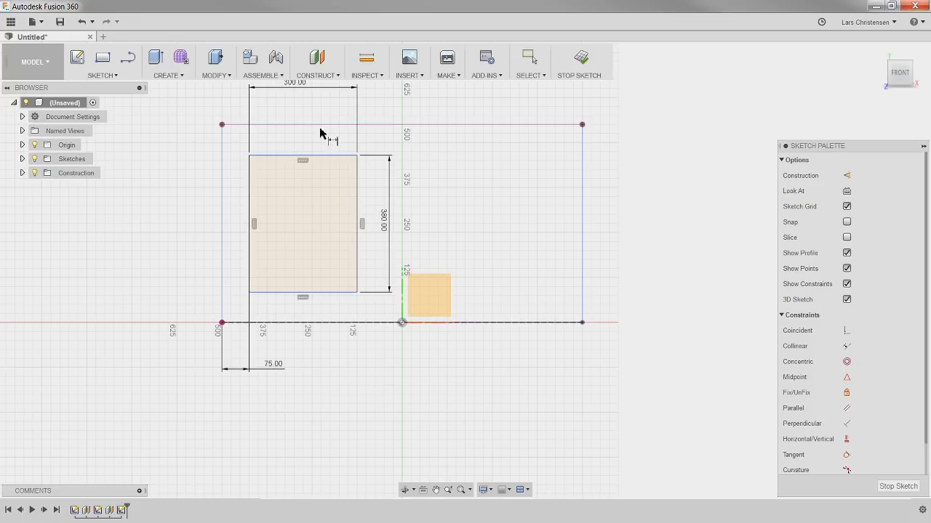
# Step: Set the vertical distance between the rectangle's top edge and the frame's upper-left corner to 85 mm
pyautogui.scroll(3, 245, 118)
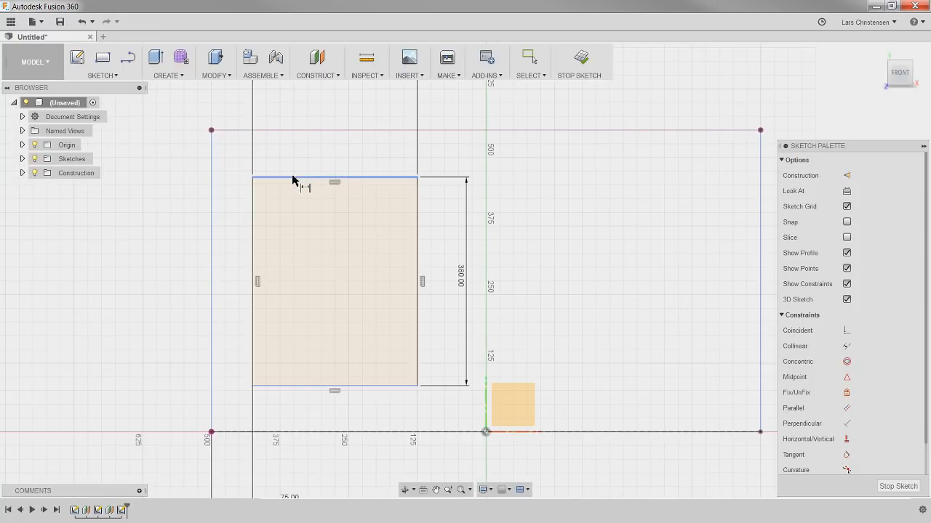
pyautogui.click(293, 180)
pyautogui.click(211, 130)
pyautogui.click(185, 150)
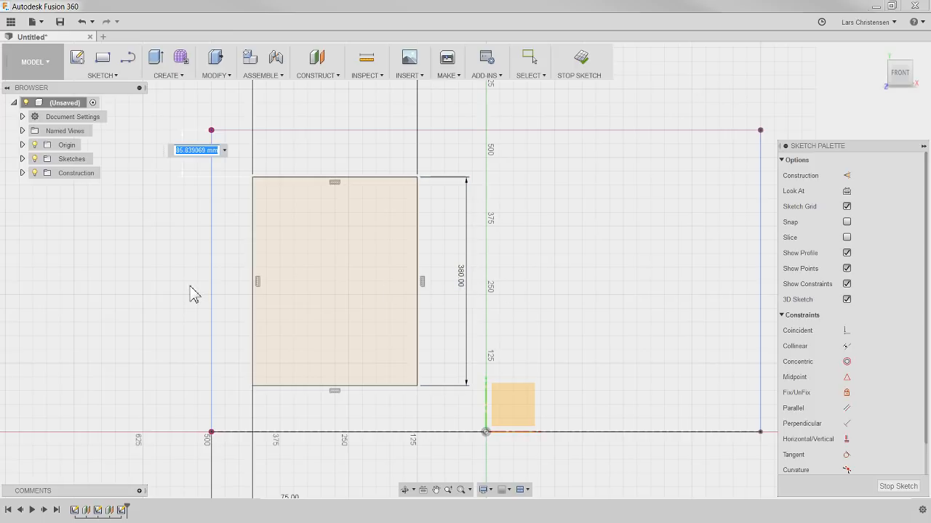
pyautogui.press('BackSpace')
pyautogui.press('Return')
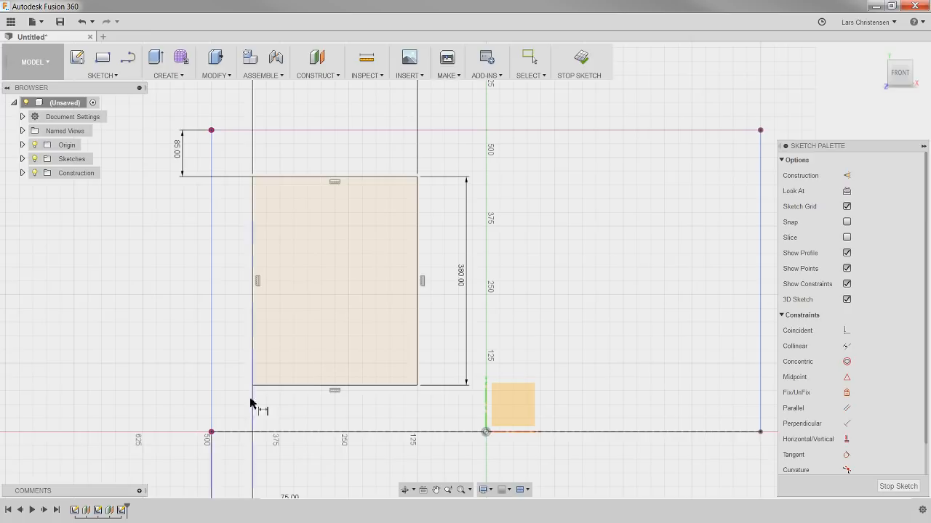
# Step: Draw a second, wide rectangle about 95 mm high in the upper right half of the frame
pyautogui.scroll(-2, 145, 357)
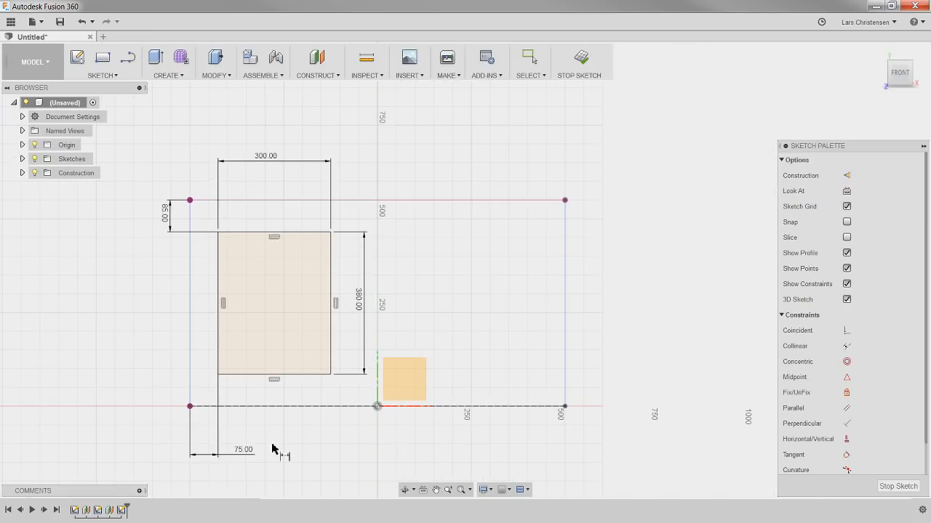
pyautogui.scroll(1, 320, 451)
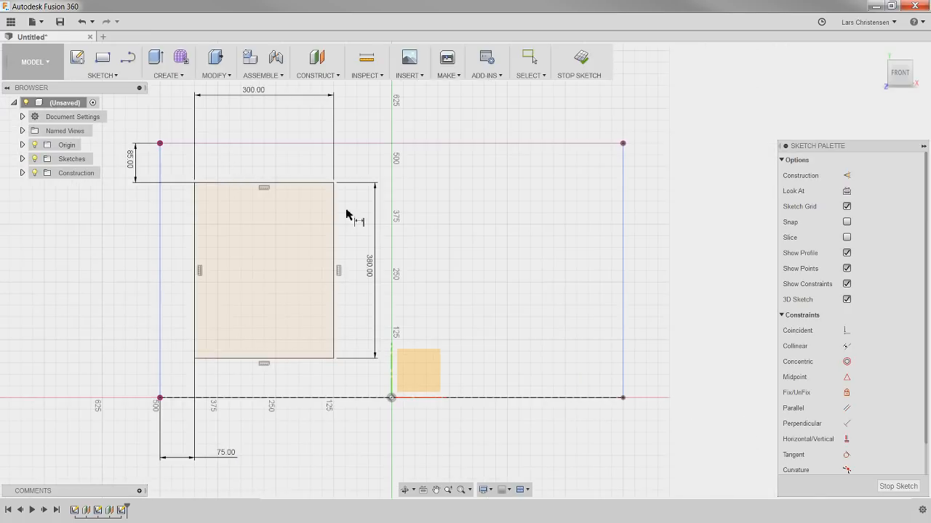
pyautogui.click(103, 58)
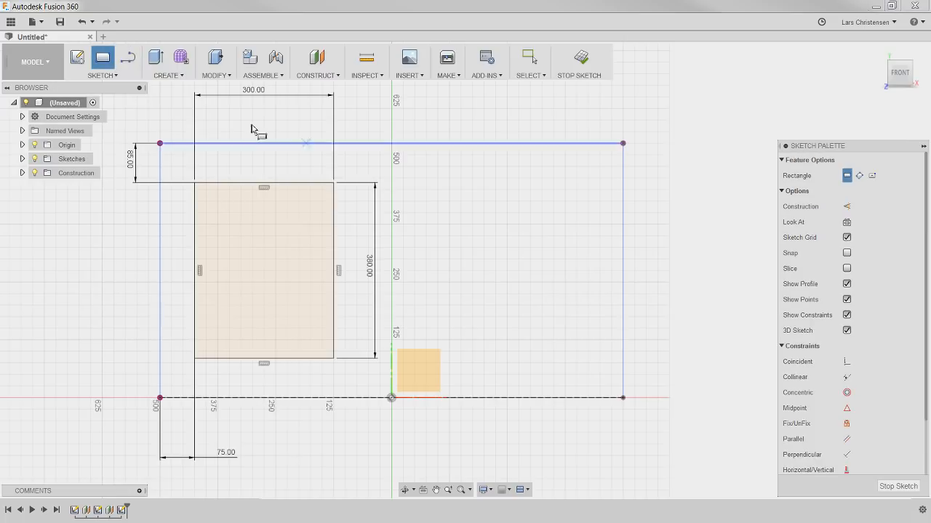
pyautogui.click(447, 185)
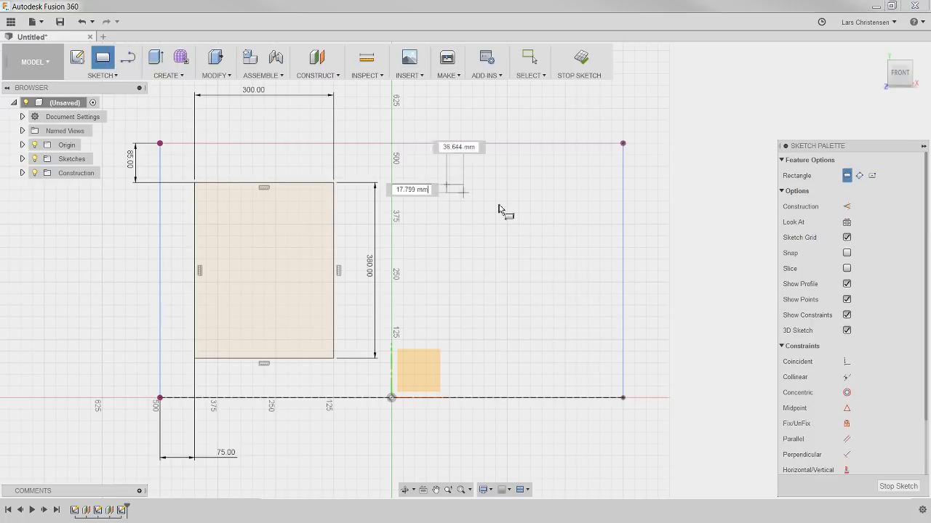
pyautogui.click(576, 231)
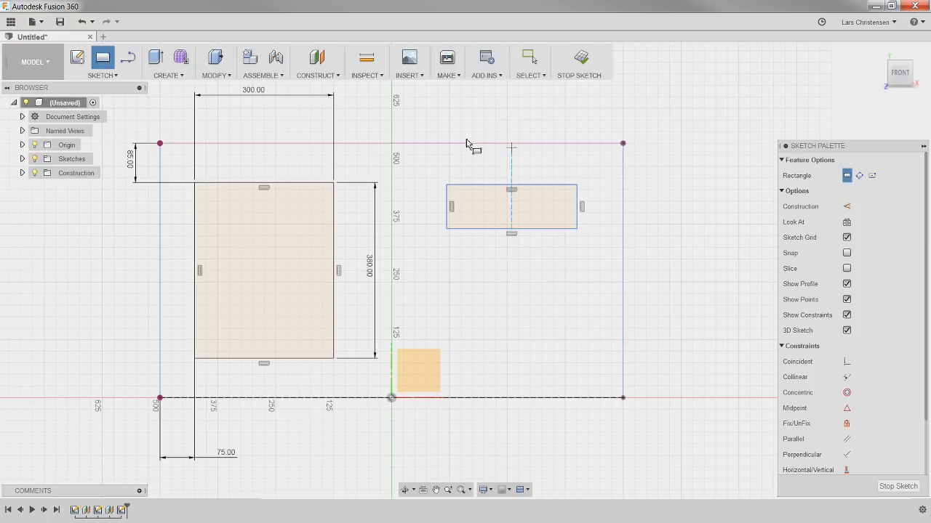
# Step: Apply a Collinear constraint between the top edges of the small right rectangle and the large left rectangle
pyautogui.scroll(2, 488, 131)
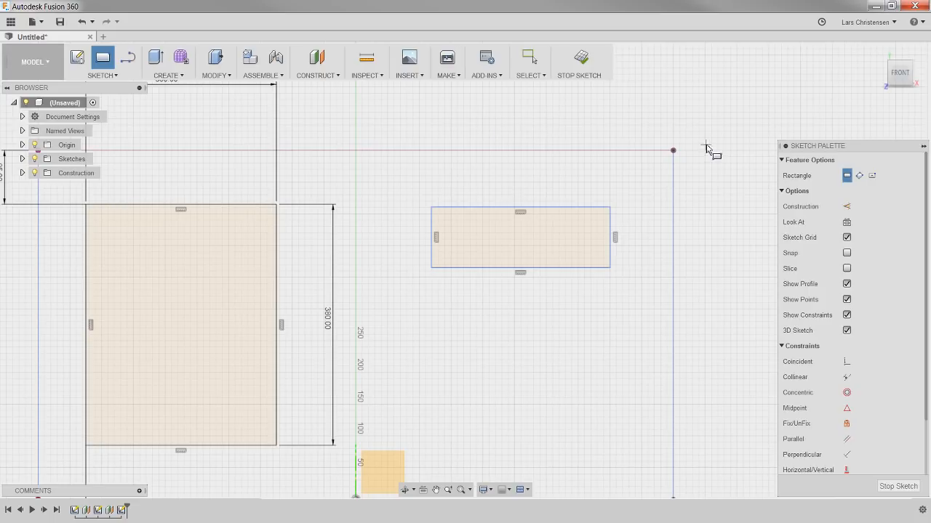
pyautogui.scroll(-3, 881, 436)
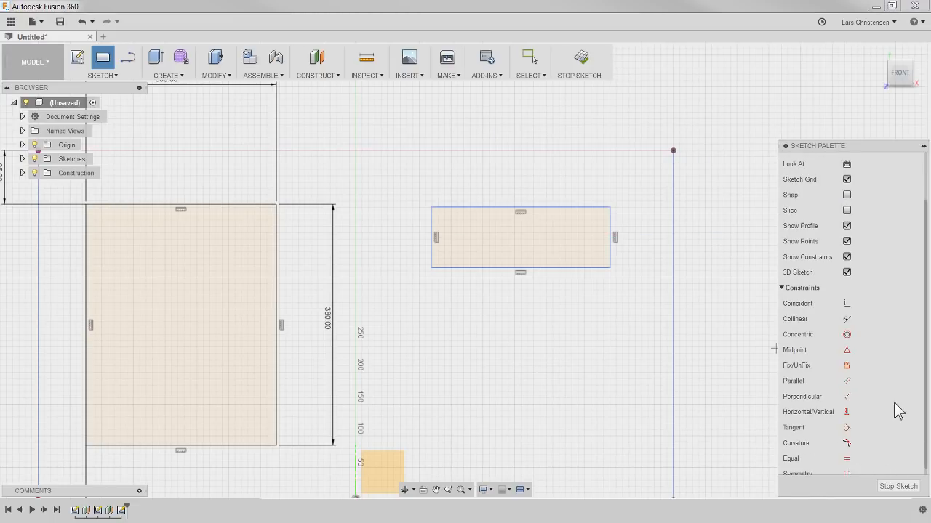
pyautogui.click(846, 320)
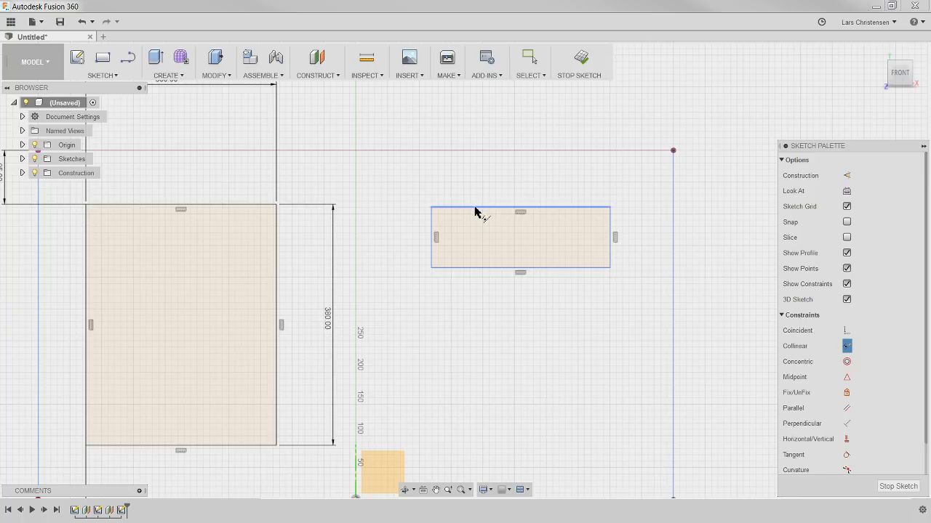
pyautogui.click(473, 207)
pyautogui.click(252, 205)
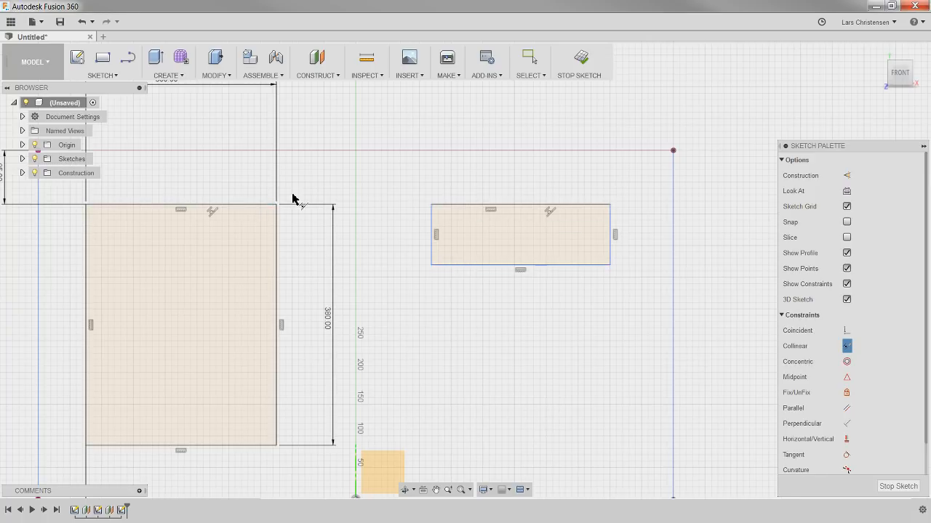
# Step: Dimension the small upper-right rectangle to 100 mm high and 300 mm wide
pyautogui.press('d')
pyautogui.click(611, 256)
pyautogui.click(649, 242)
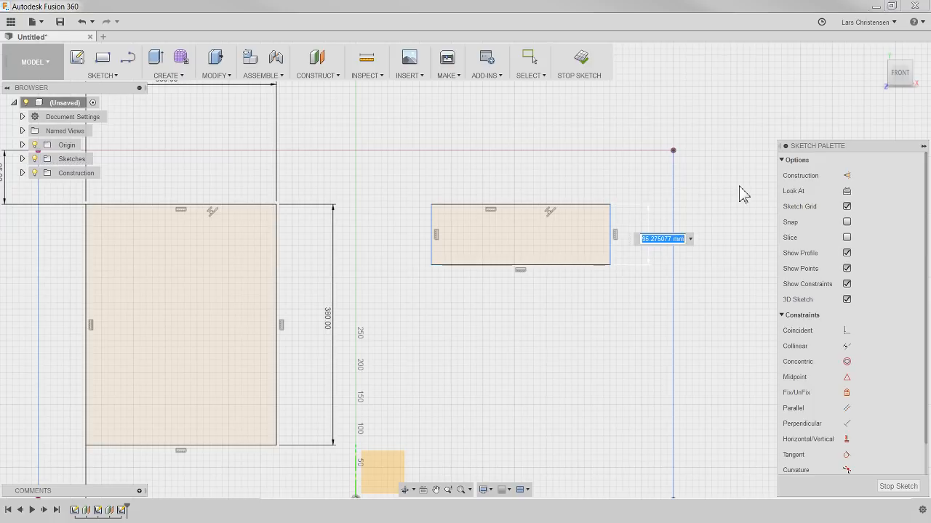
pyautogui.write('1')
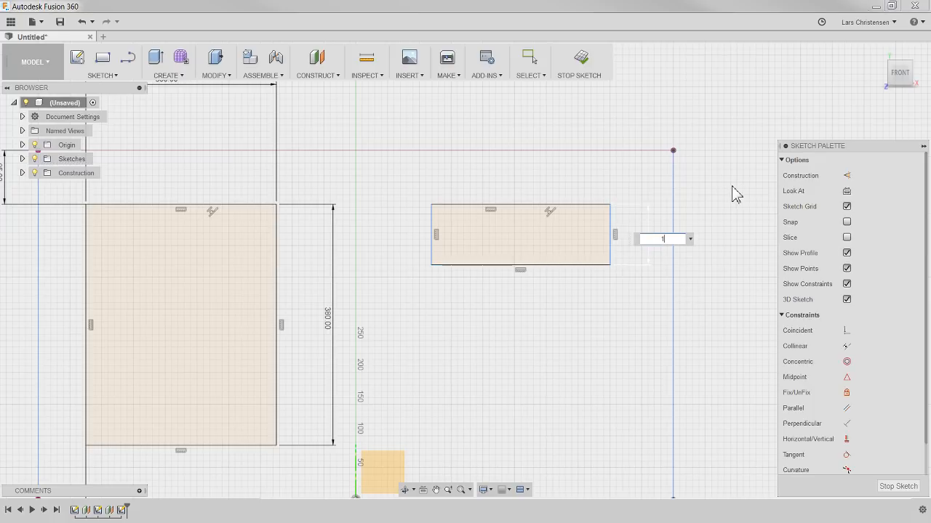
pyautogui.press('Return')
pyautogui.click(538, 270)
pyautogui.click(528, 314)
pyautogui.write('300')
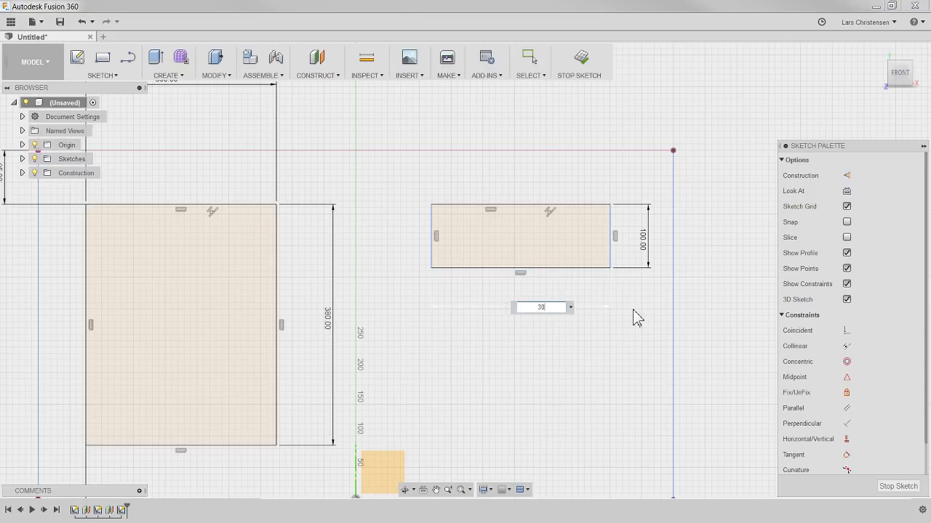
pyautogui.press('Return')
# Step: Set the horizontal distance between the small rectangle's right edge and the frame's upper-right corner to 75 mm
pyautogui.click(610, 228)
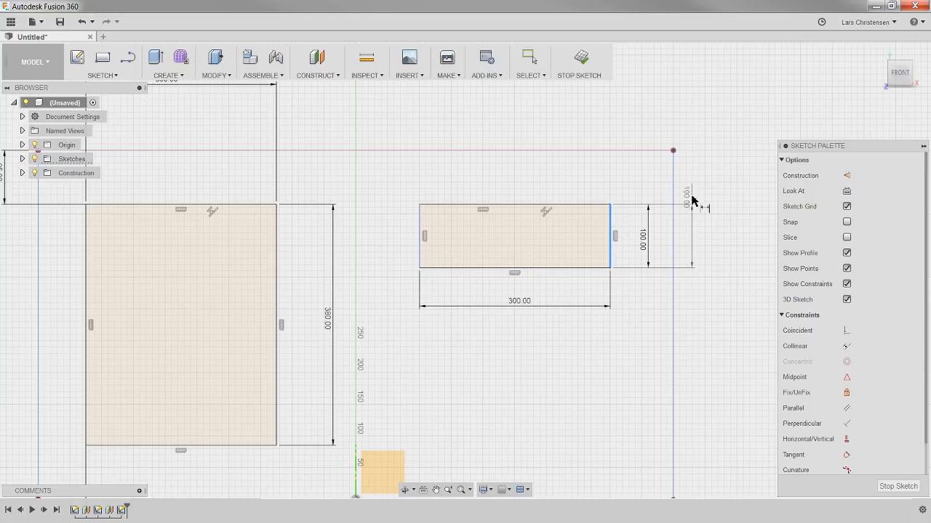
pyautogui.click(673, 150)
pyautogui.click(635, 119)
pyautogui.write('75')
pyautogui.press('Return')
# Step: Create a rectangular pattern of the small rectangle's four edges, three copies vertically downward with the distance type Spacing and distance -150 mm
pyautogui.scroll(-3, 404, 252)
pyautogui.scroll(2, 551, 271)
pyautogui.scroll(-1, 551, 270)
pyautogui.click(100, 76)
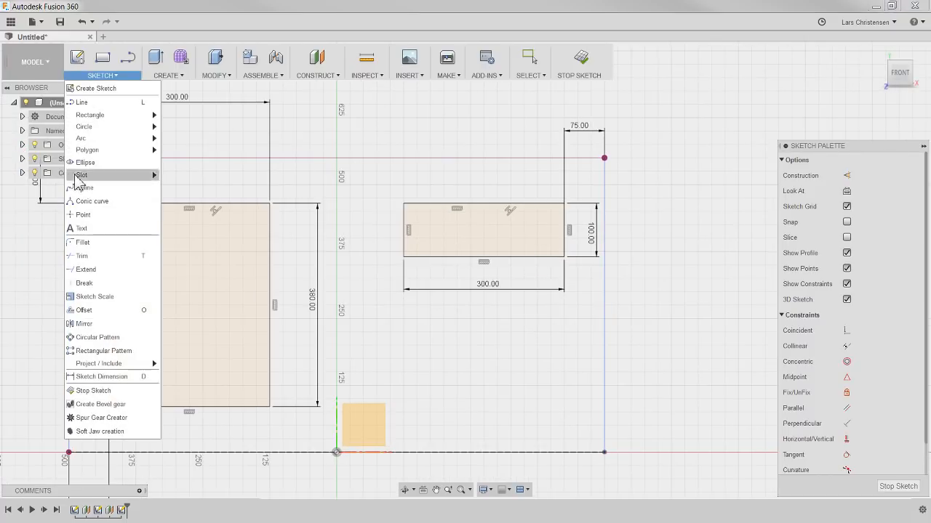
pyautogui.click(102, 351)
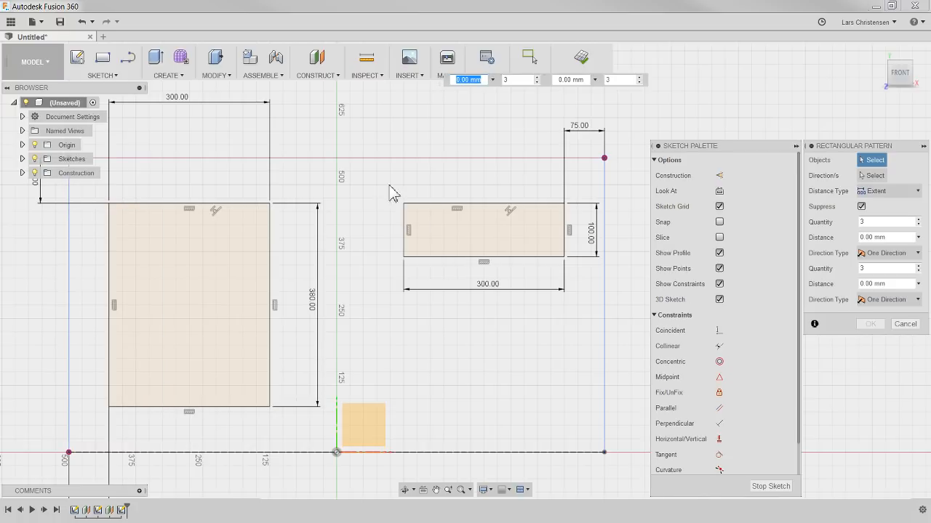
pyautogui.click(426, 204)
pyautogui.click(405, 230)
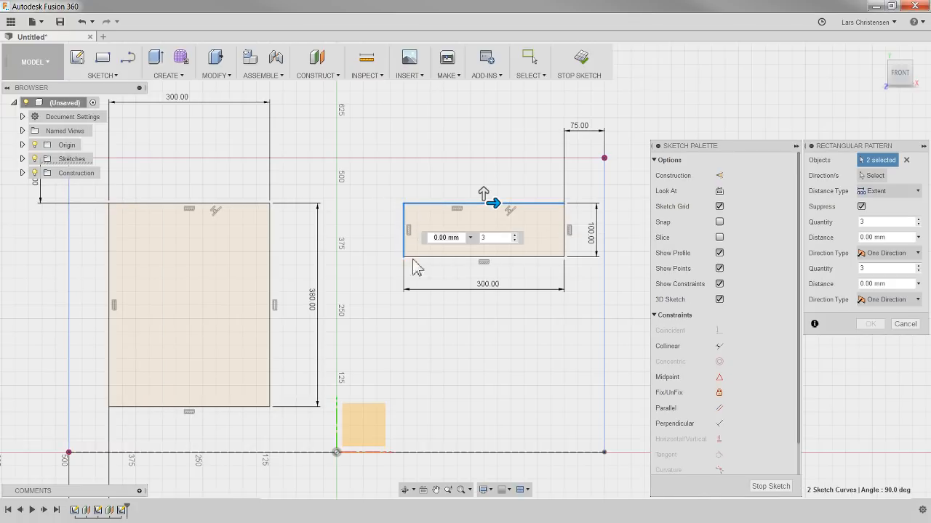
pyautogui.click(463, 257)
pyautogui.click(564, 245)
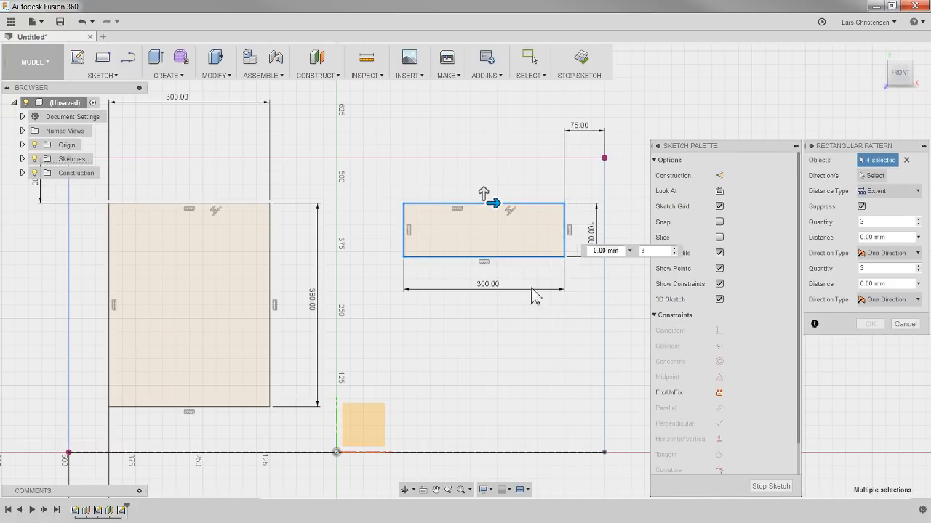
pyautogui.moveTo(484, 195); pyautogui.dragTo(479, 347)
pyautogui.click(902, 191)
pyautogui.click(887, 222)
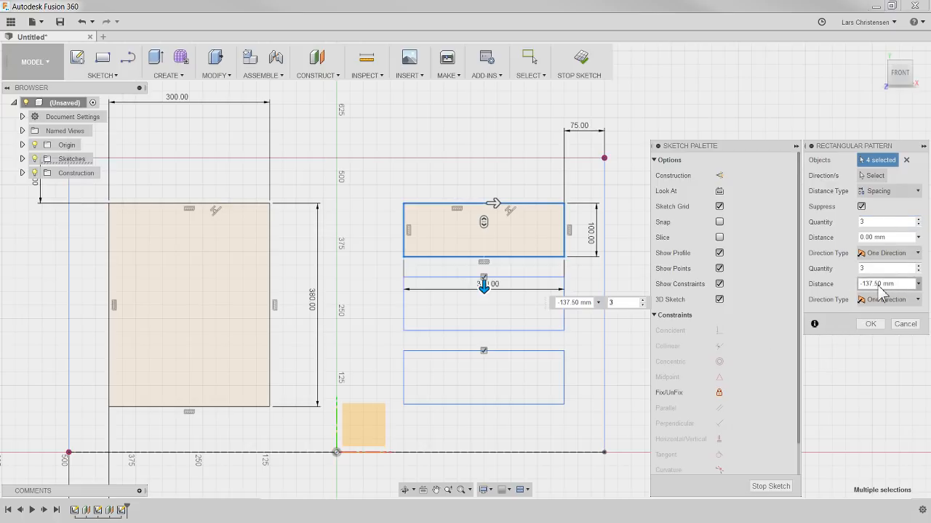
pyautogui.click(903, 284)
pyautogui.write('-150')
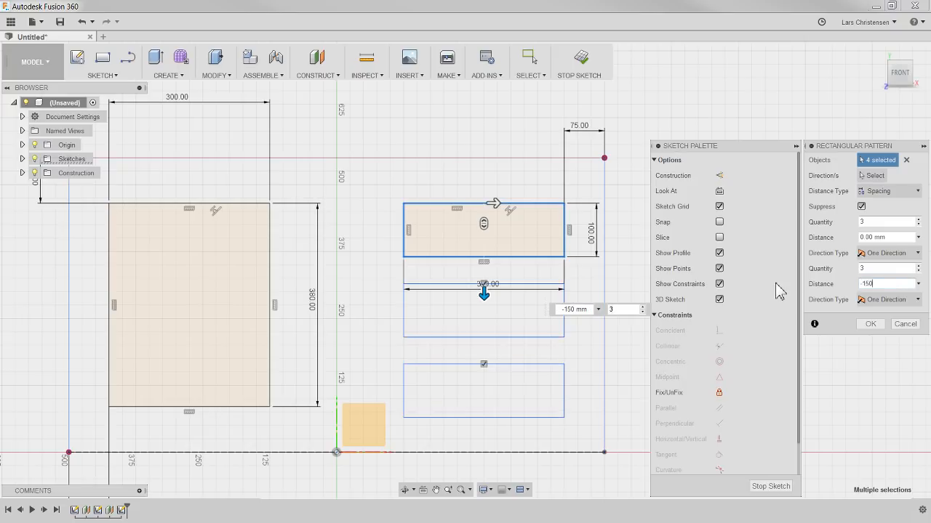
pyautogui.click(870, 324)
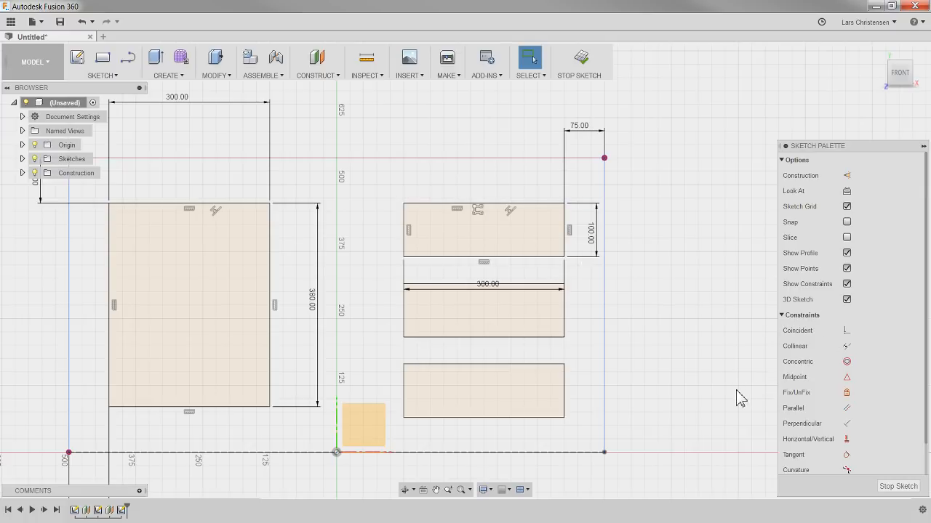
# Step: Finish the front sketch and hide the origin planes and axes
pyautogui.click(895, 487)
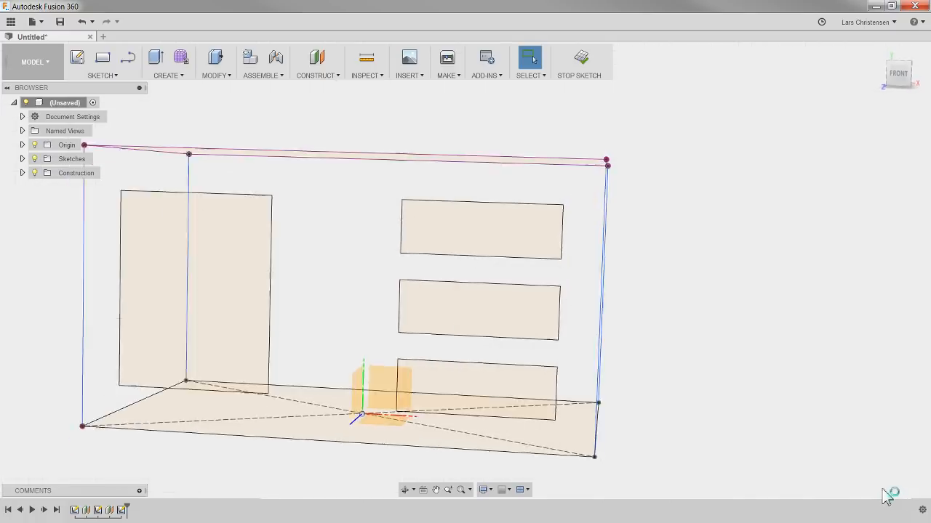
pyautogui.keyDown('shift'); pyautogui.moveTo(485, 467); pyautogui.dragTo(195, 369, button='middle'); pyautogui.keyUp('shift')
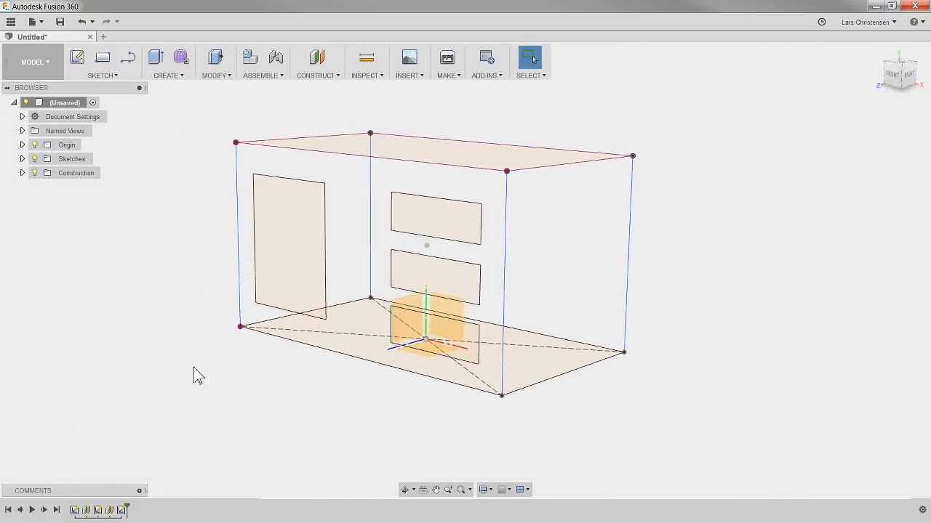
pyautogui.click(35, 144)
# Step: Create a new component under the top-level design and rename it Cabinet
pyautogui.keyDown('shift'); pyautogui.moveTo(164, 252); pyautogui.dragTo(54, 95, button='middle'); pyautogui.keyUp('shift')
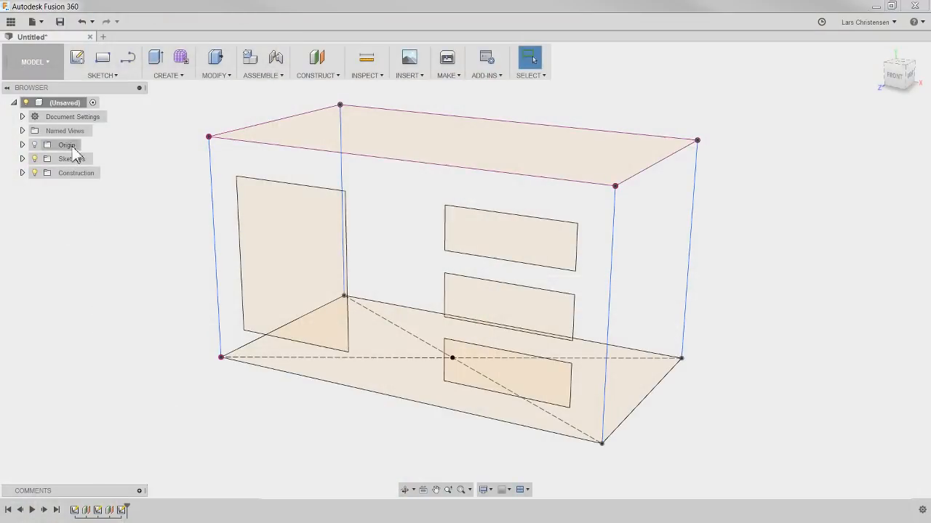
pyautogui.rightClick(79, 109)
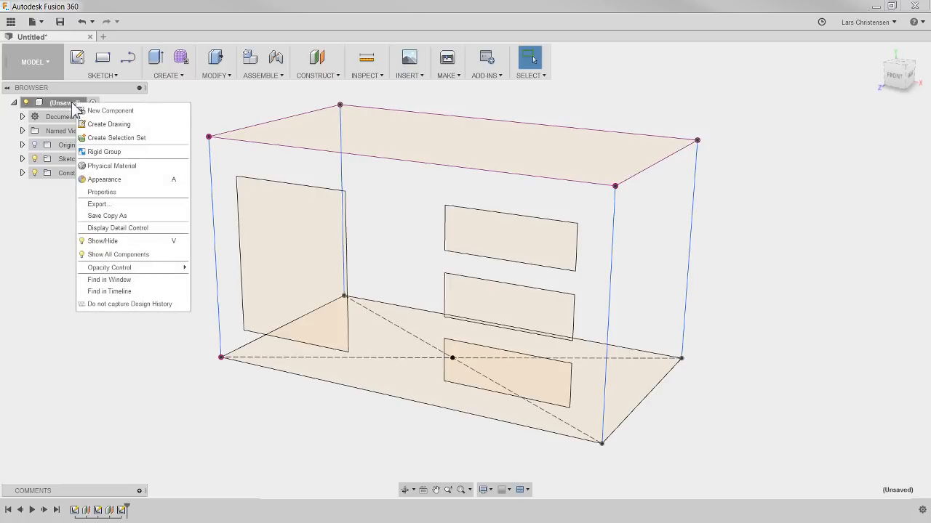
pyautogui.click(106, 114)
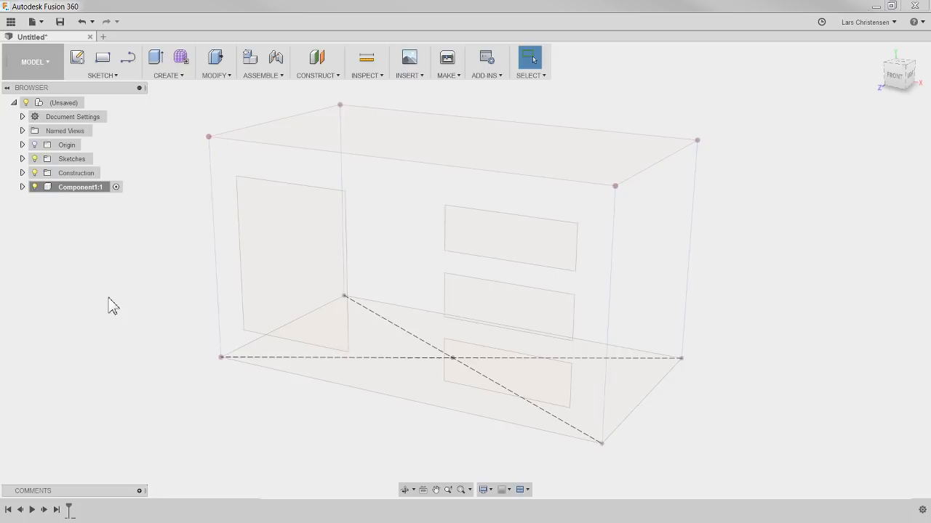
pyautogui.click(80, 187)
pyautogui.doubleClick(80, 188)
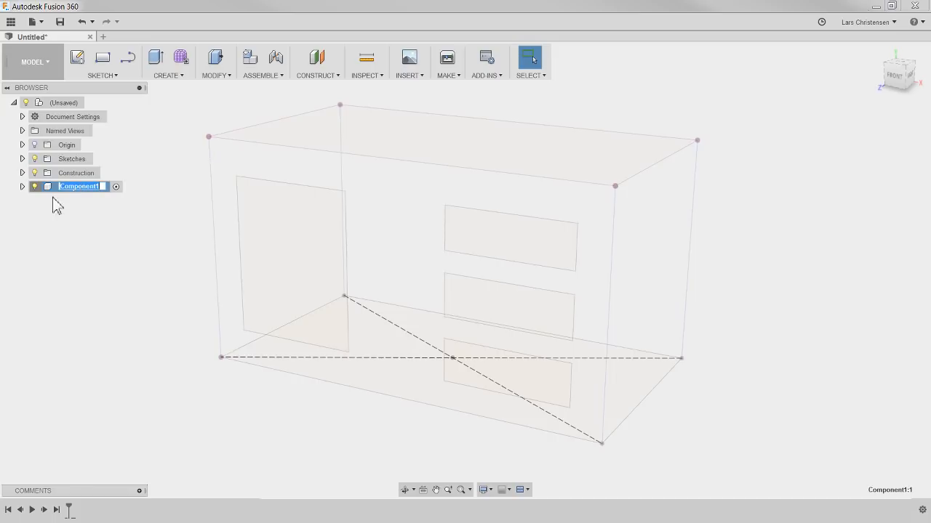
pyautogui.write('Cabinet')
pyautogui.press('Return')
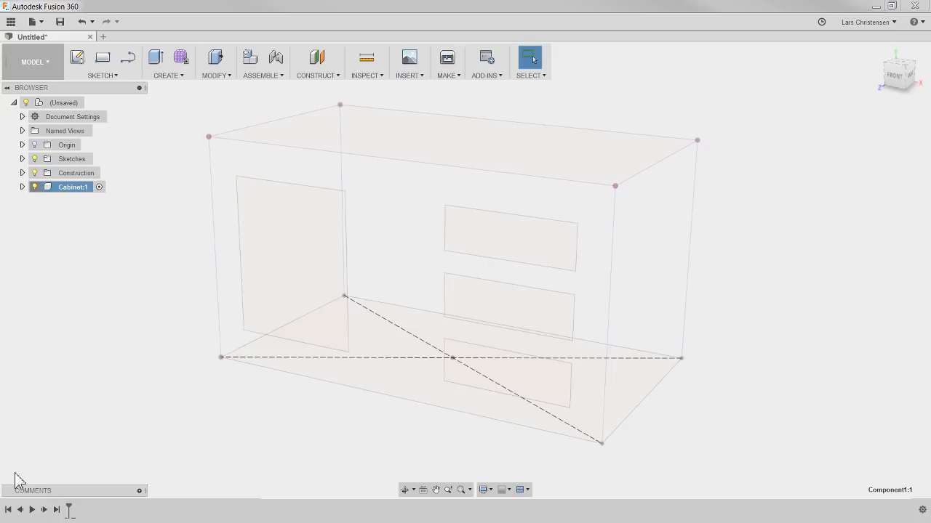
# Step: Activate the top-level component and look through its list of sketches
pyautogui.click(90, 102)
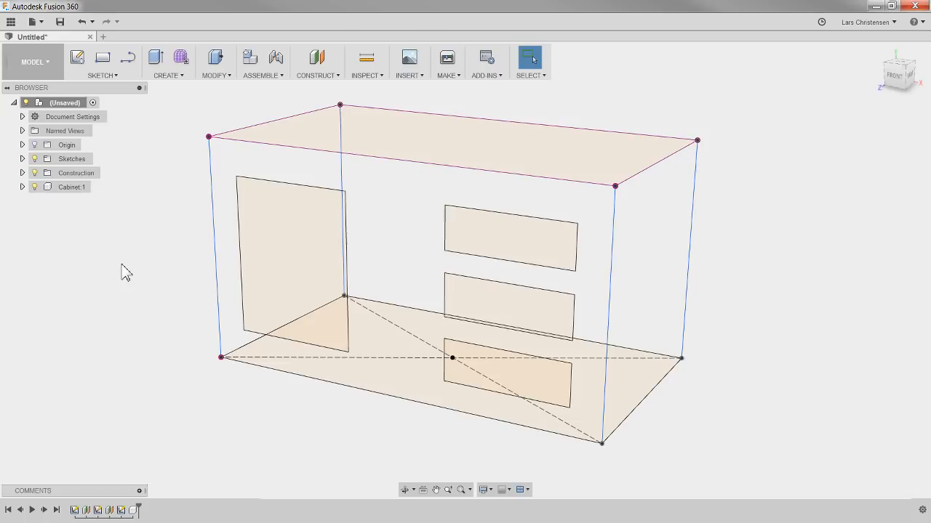
pyautogui.click(22, 158)
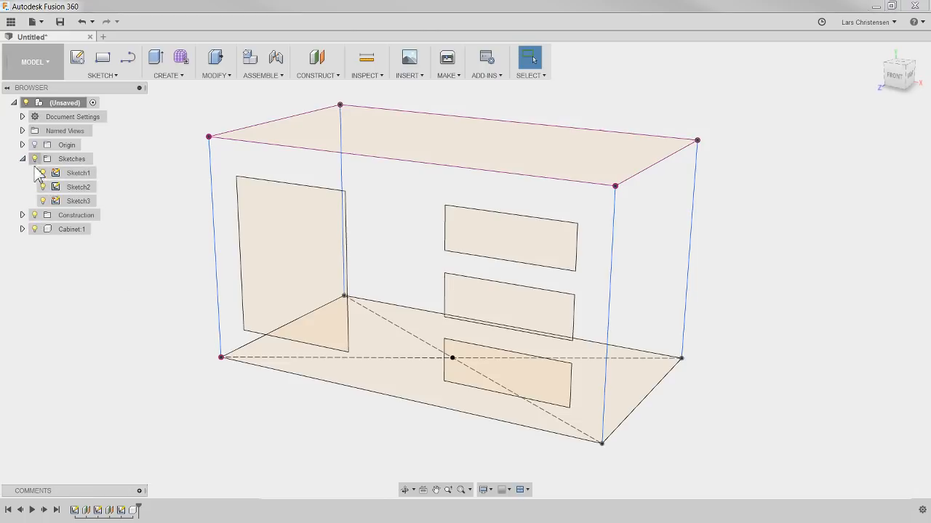
pyautogui.click(23, 159)
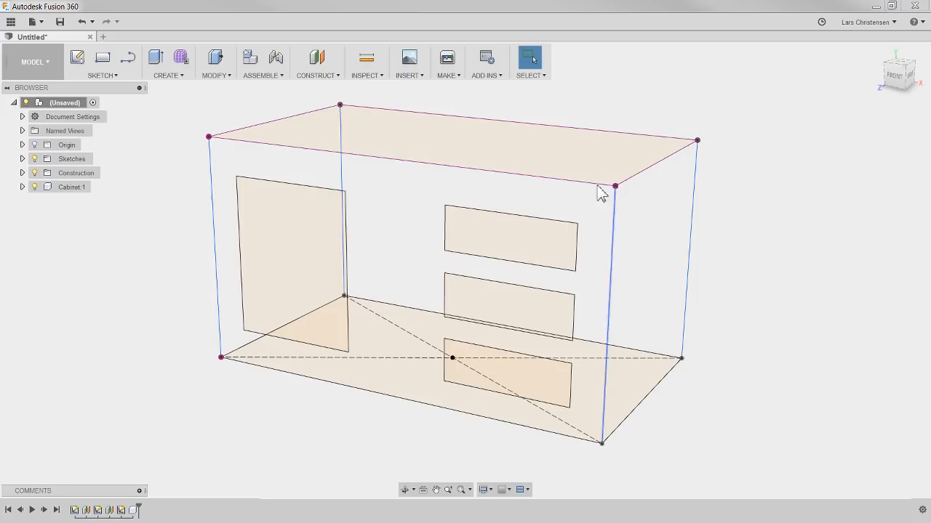
pyautogui.keyDown('shift'); pyautogui.moveTo(812, 418); pyautogui.dragTo(349, 427, button='middle'); pyautogui.keyUp('shift')
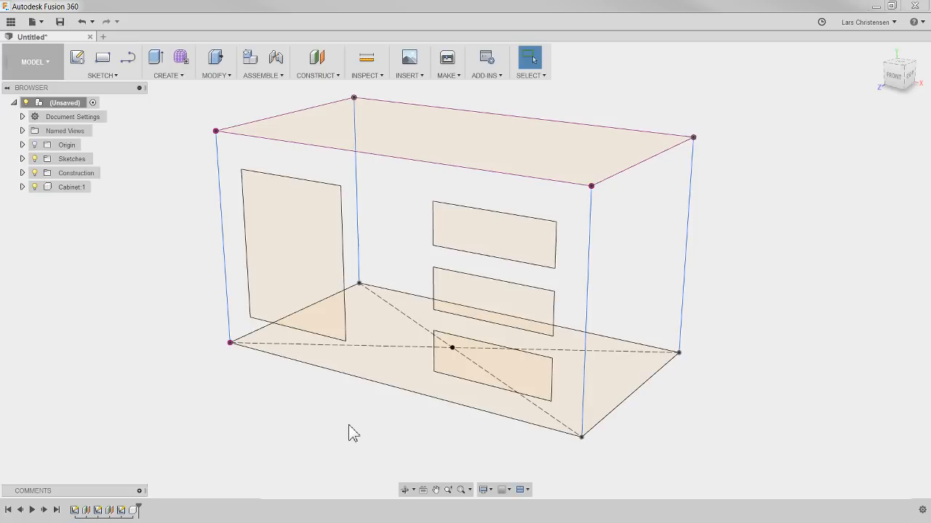
# Step: Activate the Cabinet component and create a new sketch on the frame's bottom rectangle
pyautogui.click(93, 188)
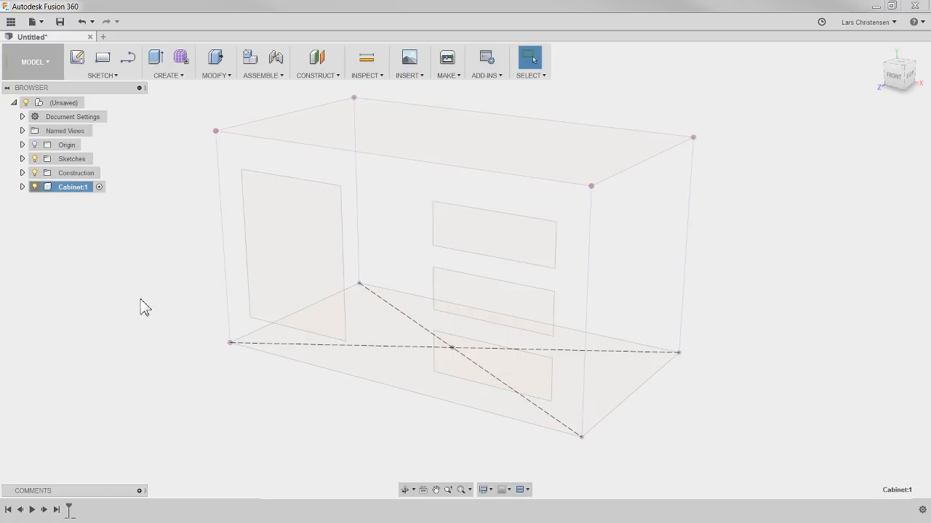
pyautogui.click(76, 58)
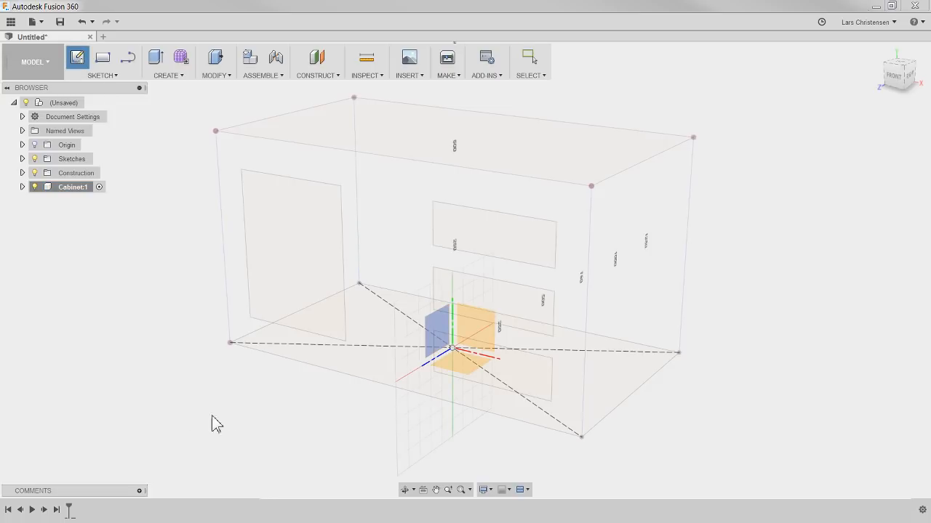
pyautogui.click(327, 376)
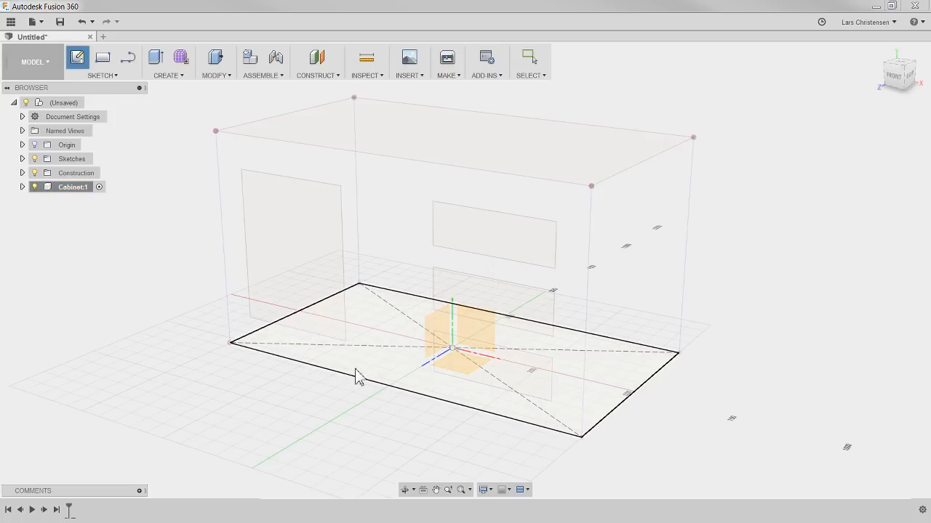
pyautogui.click(378, 380)
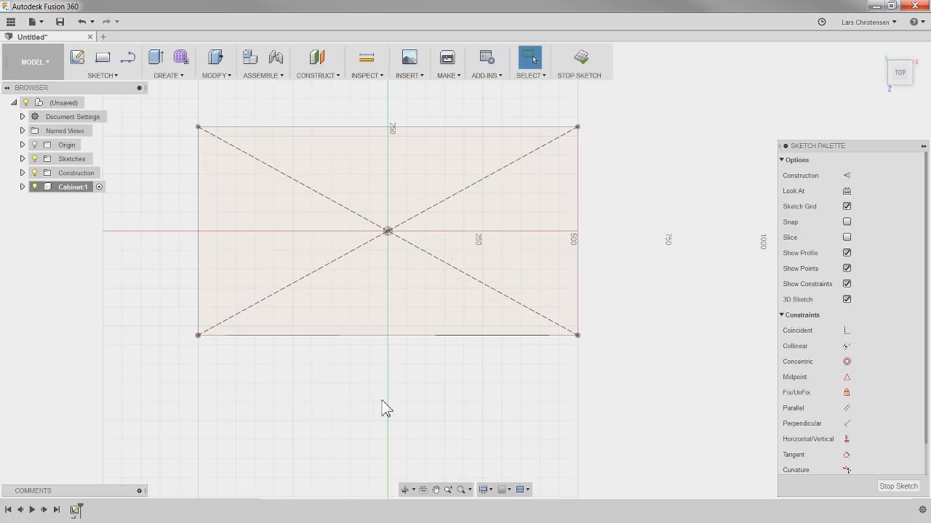
# Step: Project the four outer edges of the frame's base rectangle into the Cabinet sketch
pyautogui.press('p')
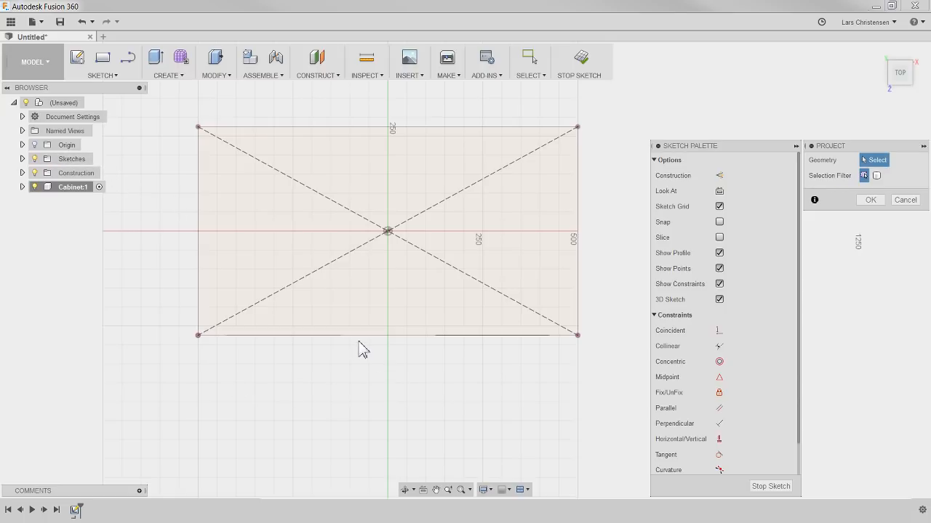
pyautogui.click(544, 336)
pyautogui.click(578, 292)
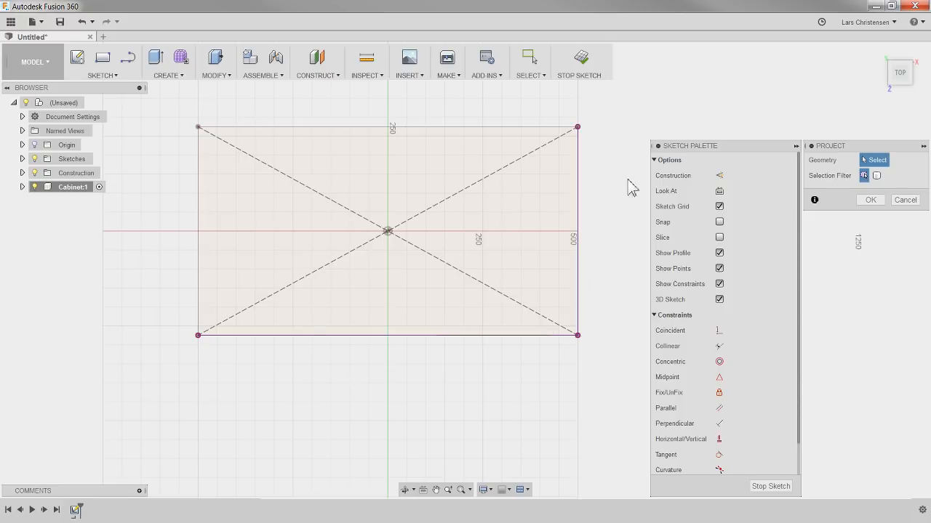
pyautogui.click(536, 128)
pyautogui.click(198, 190)
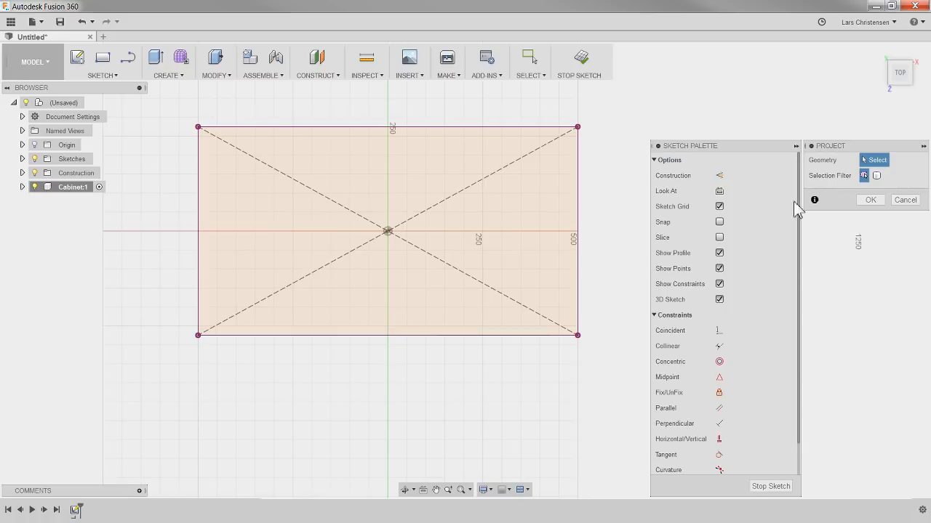
pyautogui.click(872, 201)
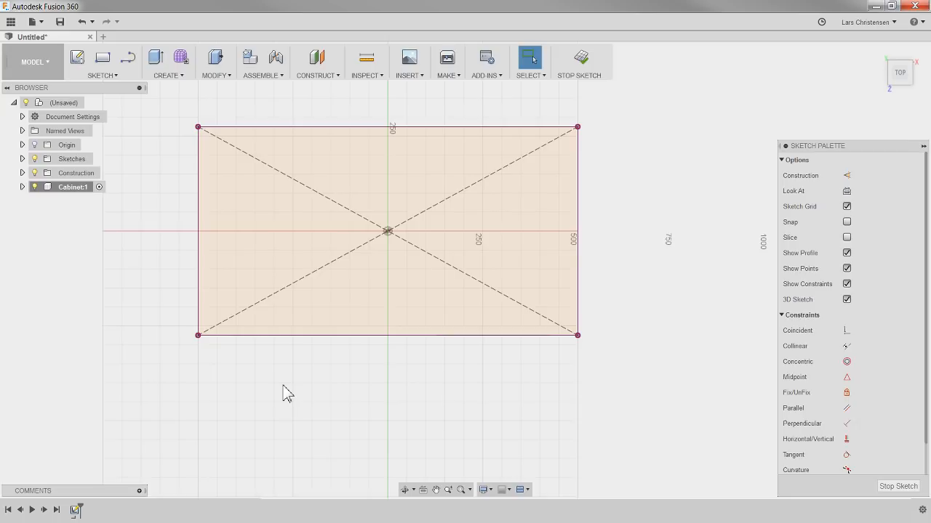
# Step: Offset all four projected edges of the Cabinet sketch 25 mm inward to form the wall outline
pyautogui.press('o')
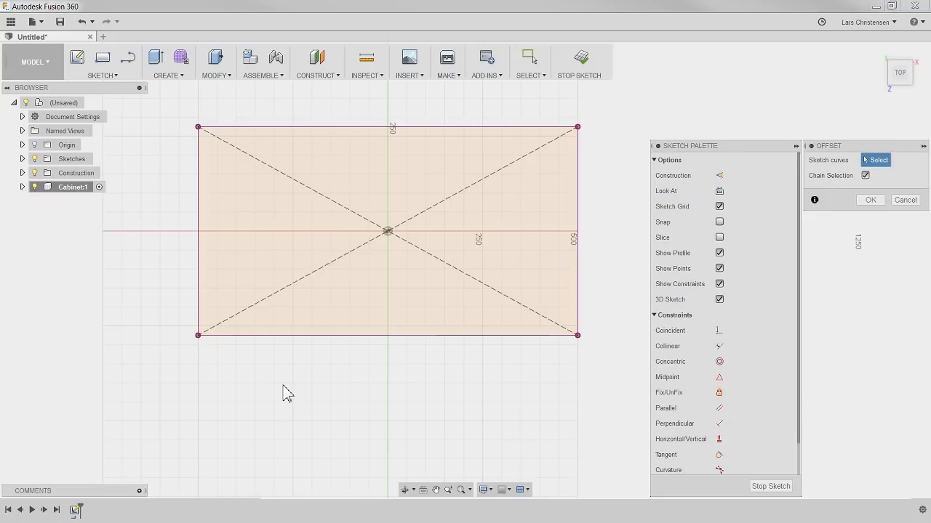
pyautogui.click(345, 336)
pyautogui.moveTo(344, 330); pyautogui.dragTo(343, 328)
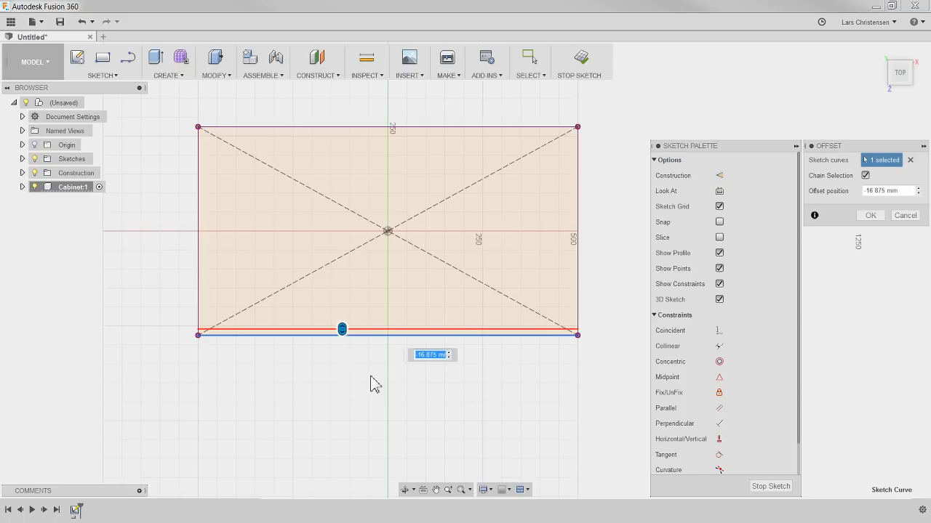
pyautogui.press('BackSpace')
pyautogui.write('-25.')
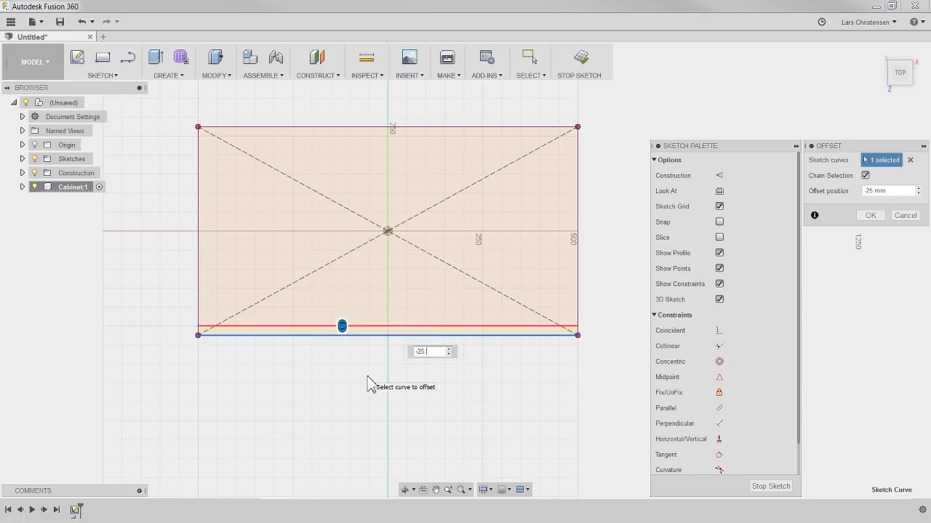
pyautogui.click(198, 266)
pyautogui.click(326, 130)
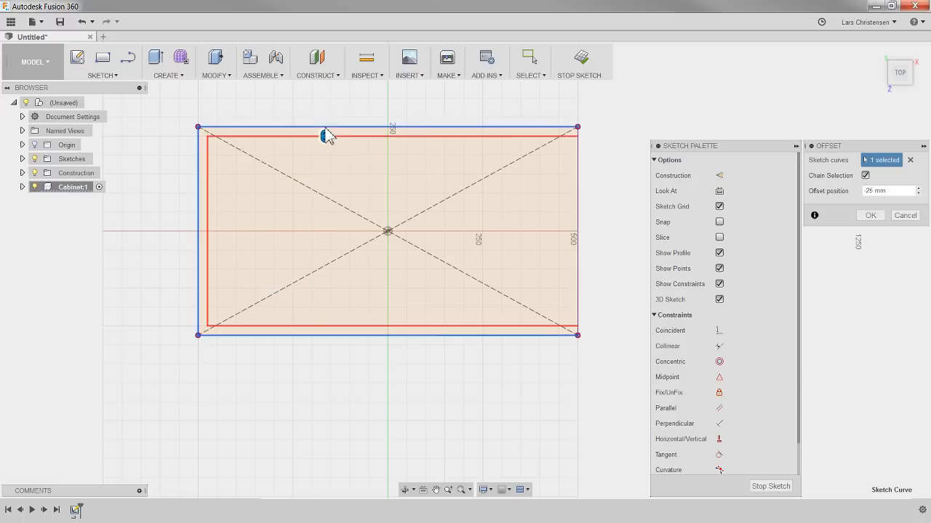
pyautogui.click(577, 206)
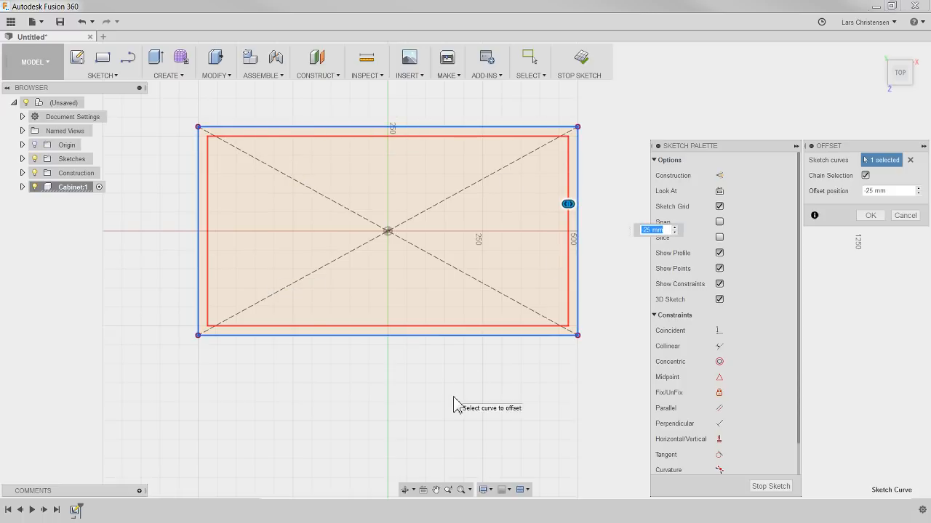
pyautogui.scroll(-1, 451, 401)
pyautogui.keyDown('shift'); pyautogui.moveTo(450, 397); pyautogui.dragTo(436, 413, button='middle'); pyautogui.keyUp('shift')
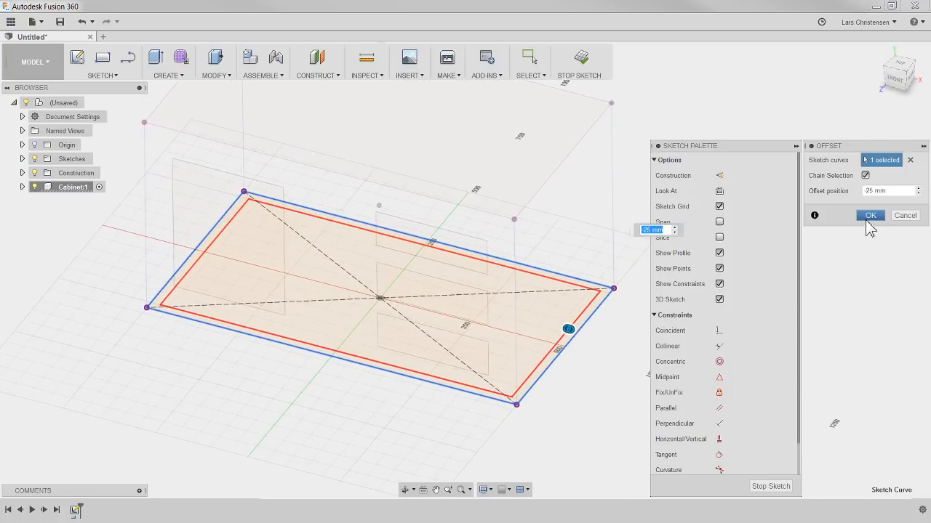
pyautogui.click(870, 215)
# Step: Hide the top-level sketches to check the Cabinet outline on its own, and show them again
pyautogui.keyDown('shift'); pyautogui.moveTo(296, 443); pyautogui.dragTo(299, 378, button='middle'); pyautogui.keyUp('shift')
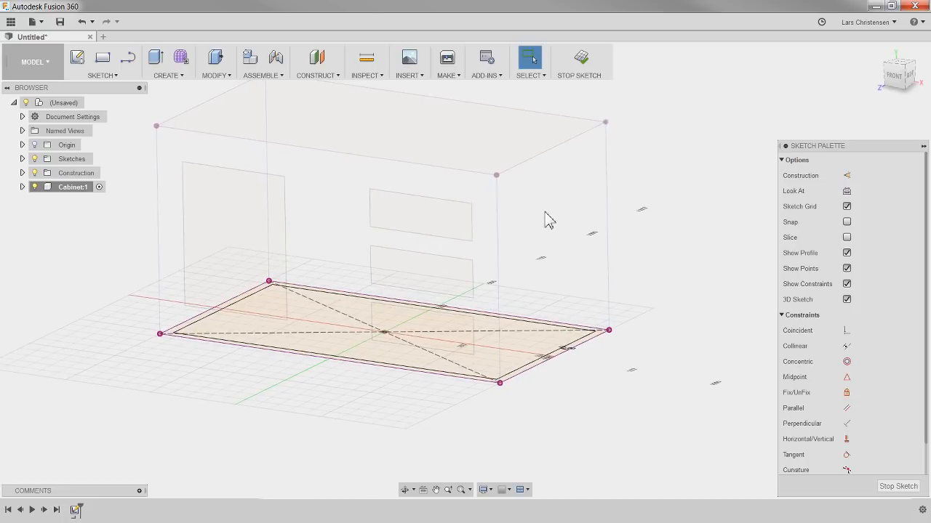
pyautogui.click(34, 158)
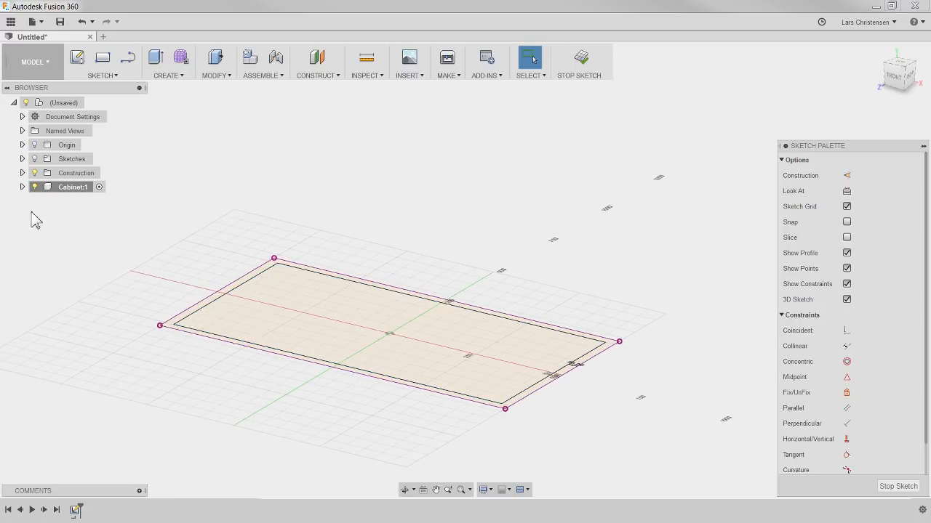
pyautogui.click(35, 160)
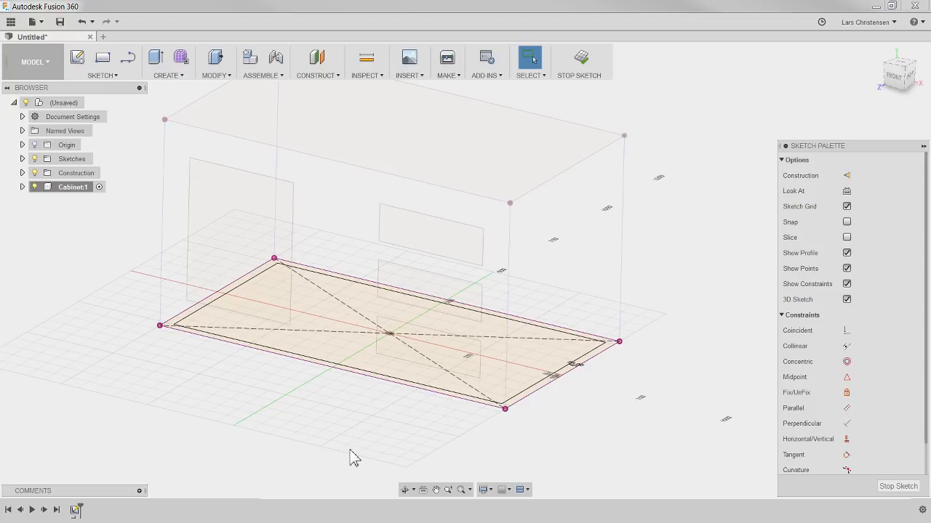
# Step: Extrude the 25 mm ring profile as a new body up to the frame's upper front corner point, using the To Object extent
pyautogui.press('q')
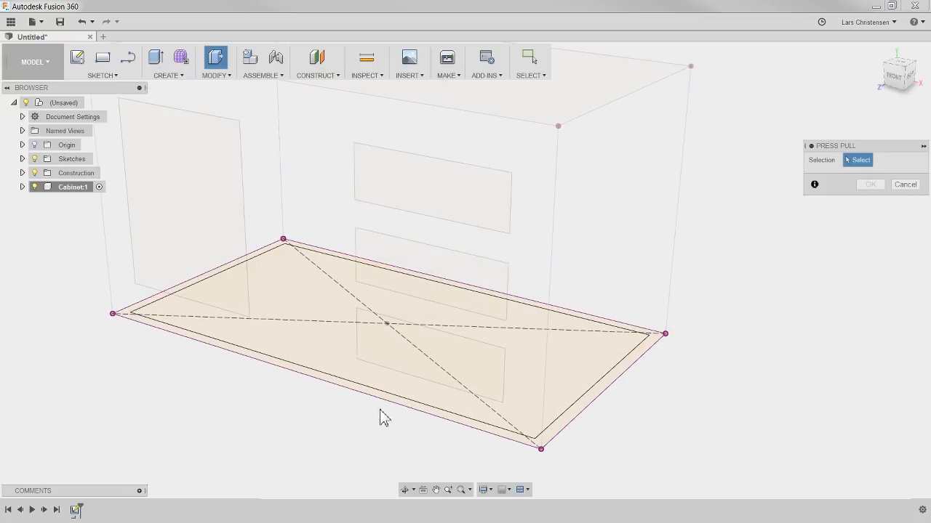
pyautogui.click(371, 395)
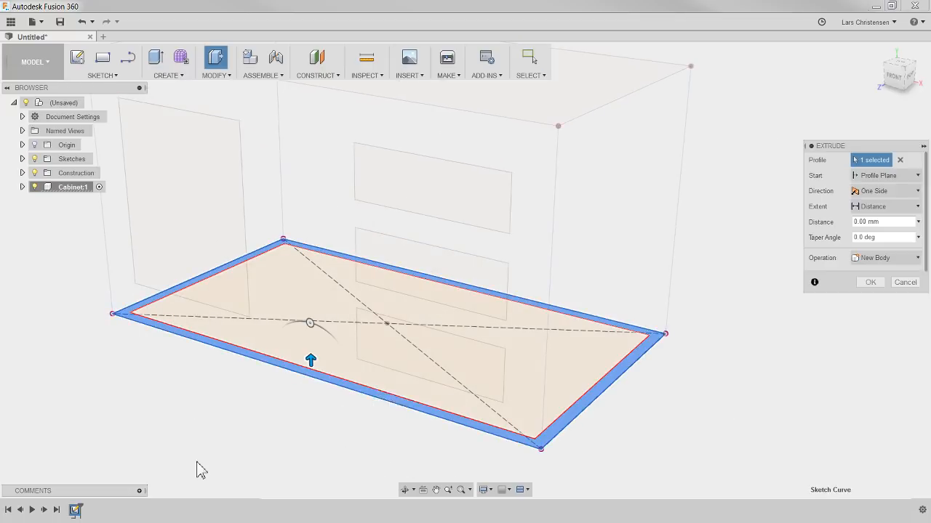
pyautogui.moveTo(311, 361); pyautogui.dragTo(310, 206)
pyautogui.keyDown('shift'); pyautogui.moveTo(752, 359); pyautogui.dragTo(829, 336, button='middle'); pyautogui.keyUp('shift')
pyautogui.click(894, 223)
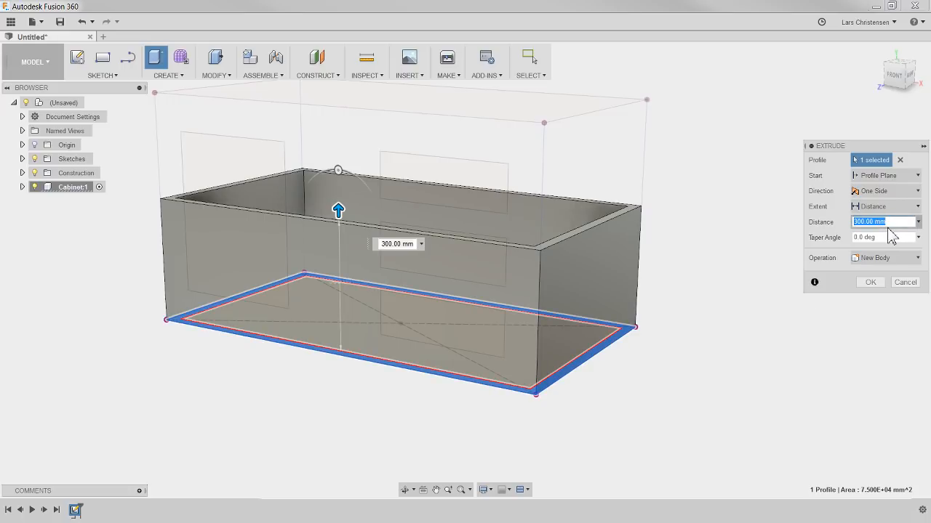
pyautogui.click(875, 208)
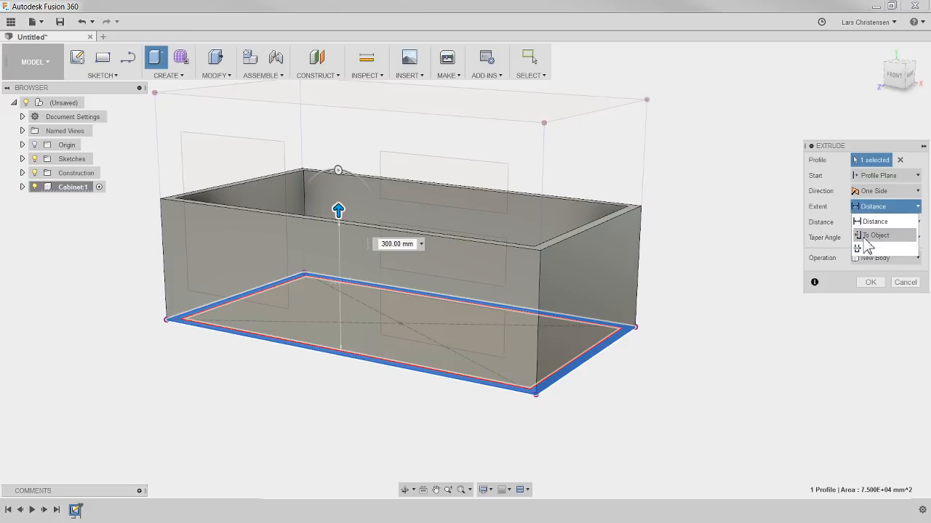
pyautogui.click(875, 236)
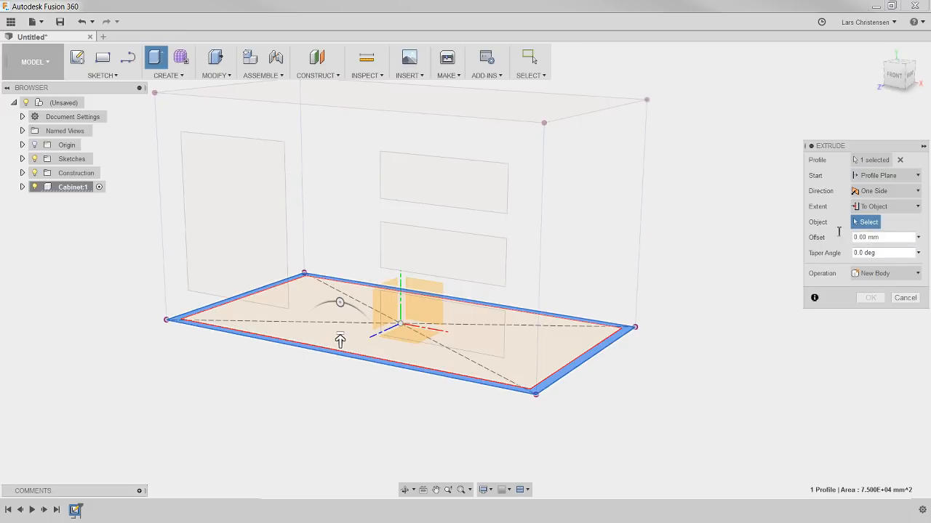
pyautogui.click(545, 123)
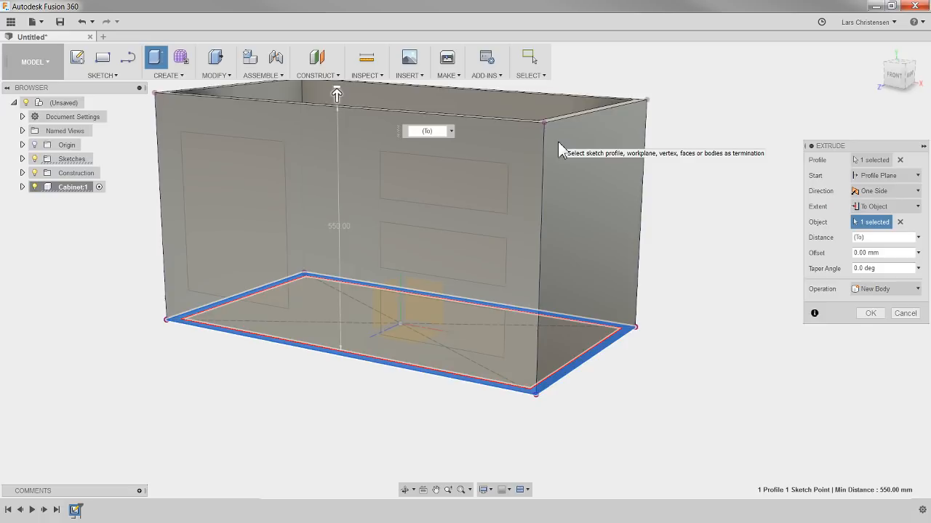
pyautogui.click(869, 313)
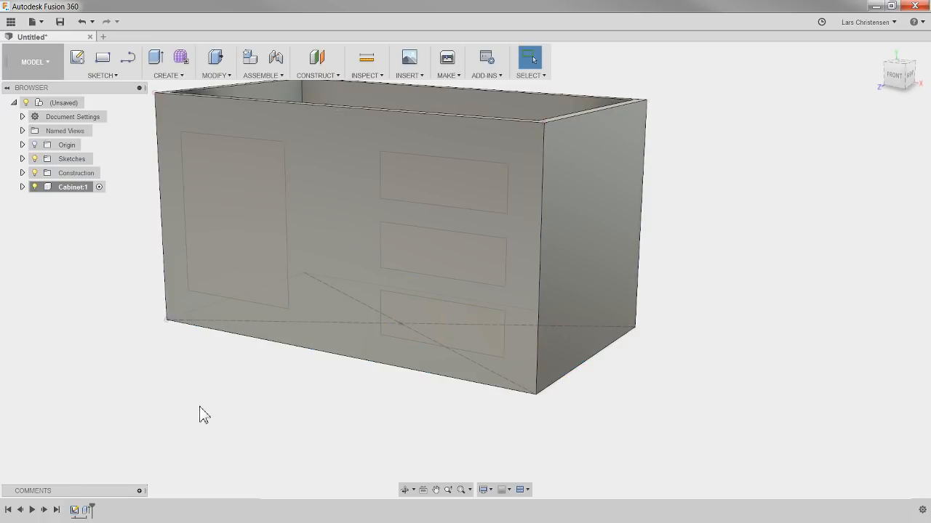
# Step: Activate the top-level component and show Sketch2 with the frame's upright lines, hiding the Cabinet while doing so
pyautogui.keyDown('shift'); pyautogui.moveTo(502, 197); pyautogui.dragTo(195, 389, button='middle'); pyautogui.keyUp('shift')
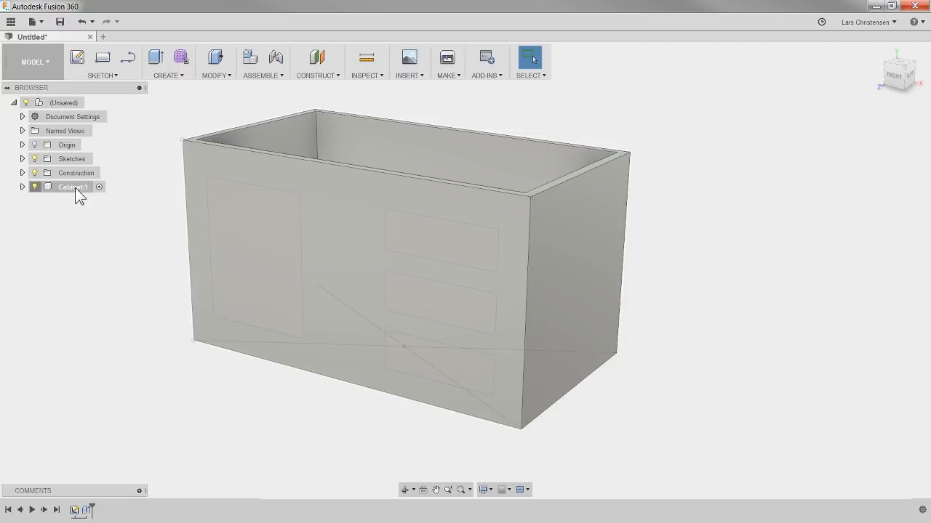
pyautogui.click(69, 102)
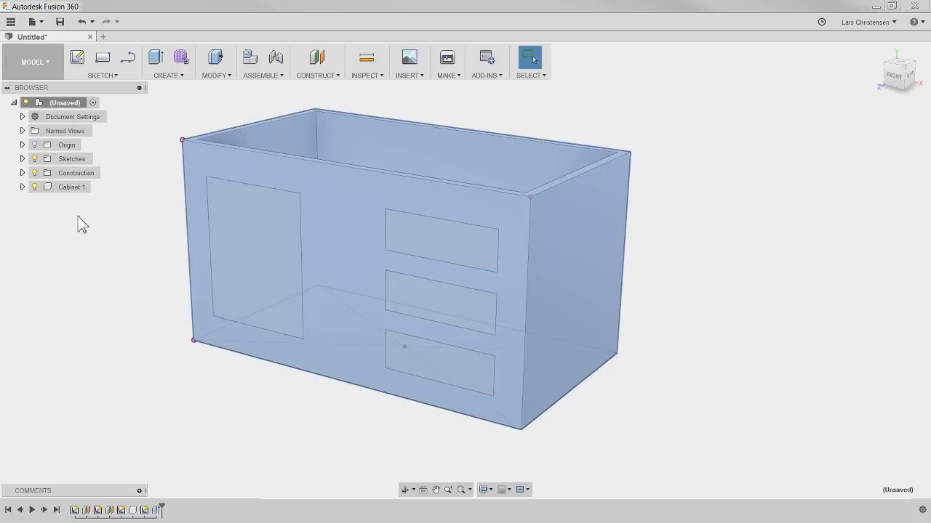
pyautogui.click(34, 186)
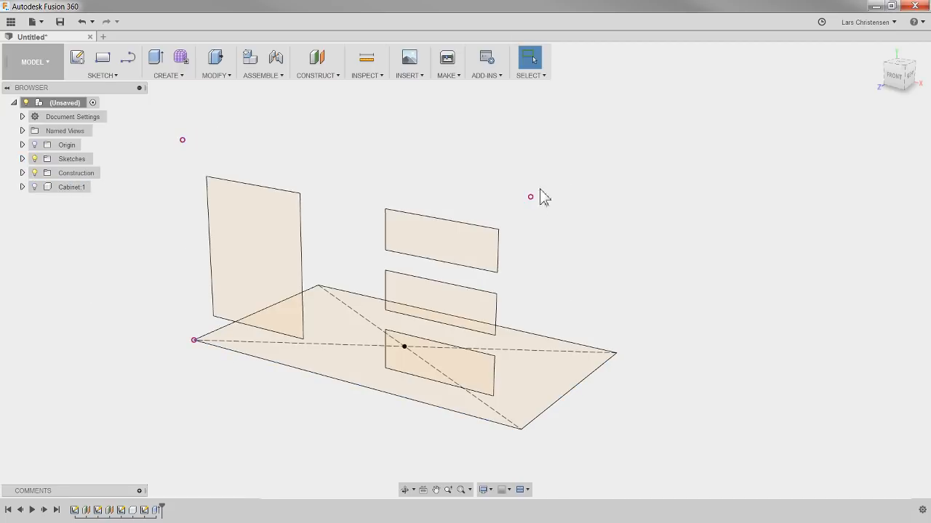
pyautogui.click(22, 159)
pyautogui.click(43, 187)
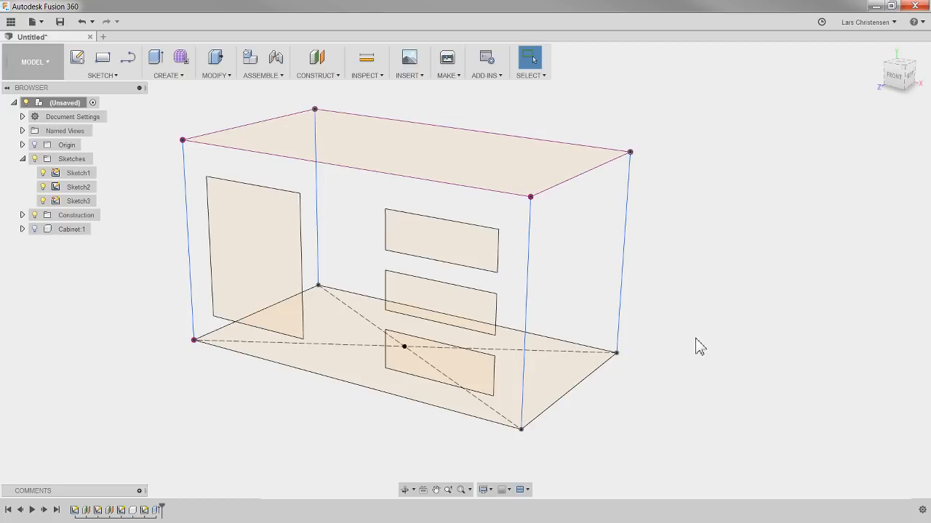
pyautogui.click(34, 229)
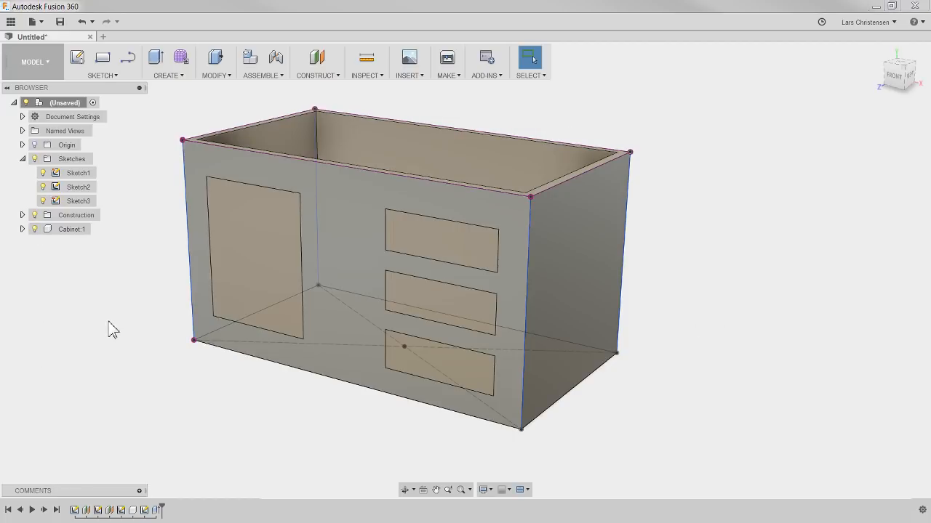
# Step: Edit Sketch1, set the base rectangle's length to 1500 mm and finish the sketch
pyautogui.rightClick(75, 510)
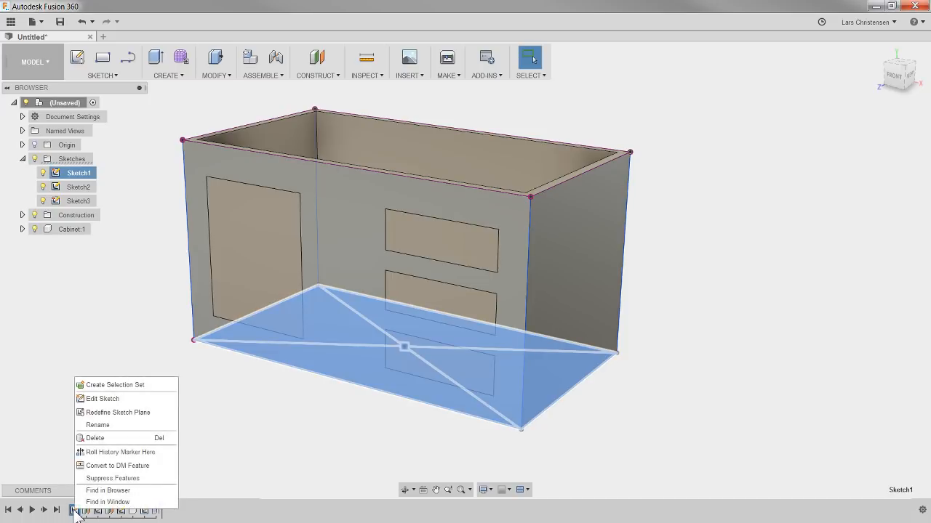
pyautogui.click(102, 399)
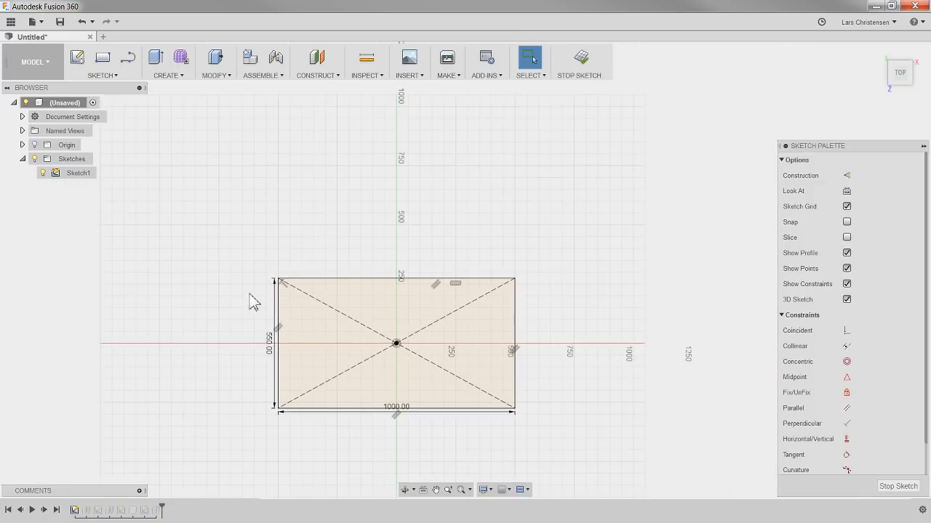
pyautogui.click(388, 385)
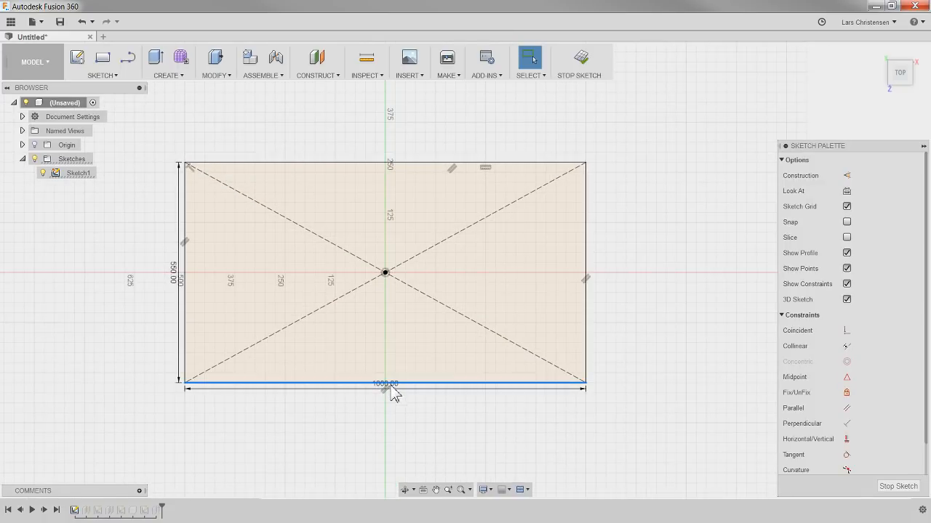
pyautogui.doubleClick(391, 393)
pyautogui.write('1500')
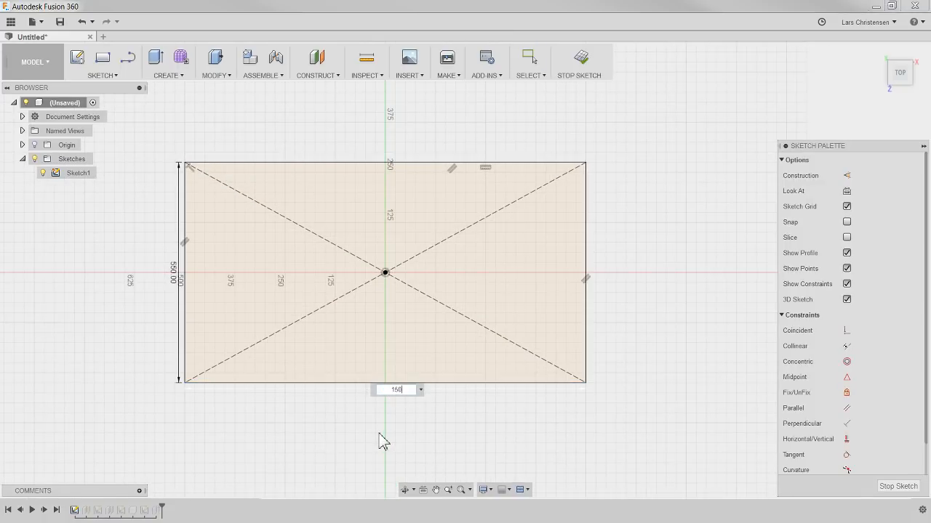
pyautogui.press('Return')
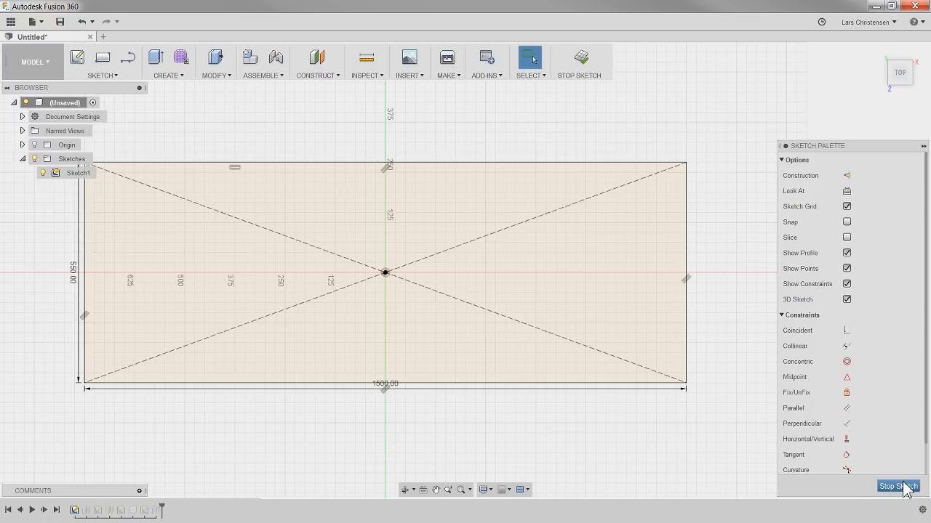
pyautogui.click(898, 486)
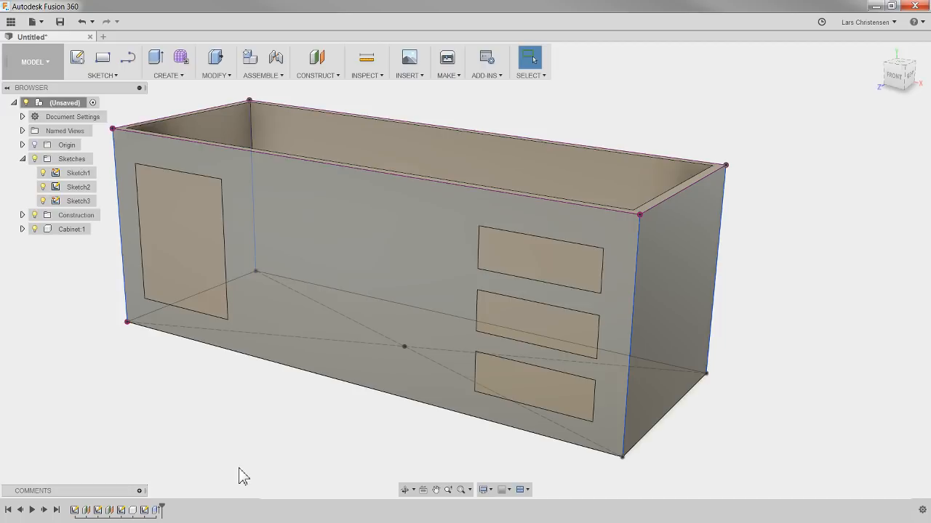
# Step: Edit the offset construction plane at the top of the frame and set its distance to 800 mm
pyautogui.click(86, 510)
pyautogui.rightClick(87, 510)
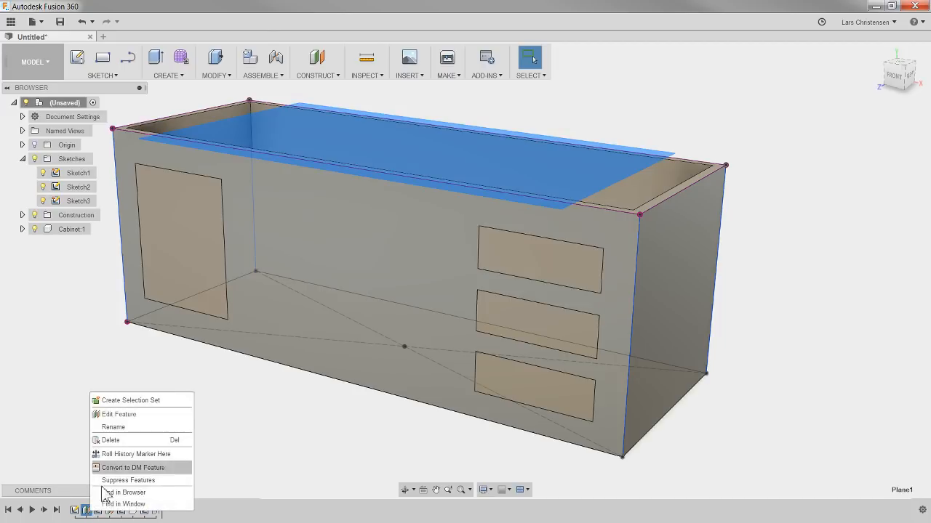
pyautogui.click(120, 415)
pyautogui.write('8')
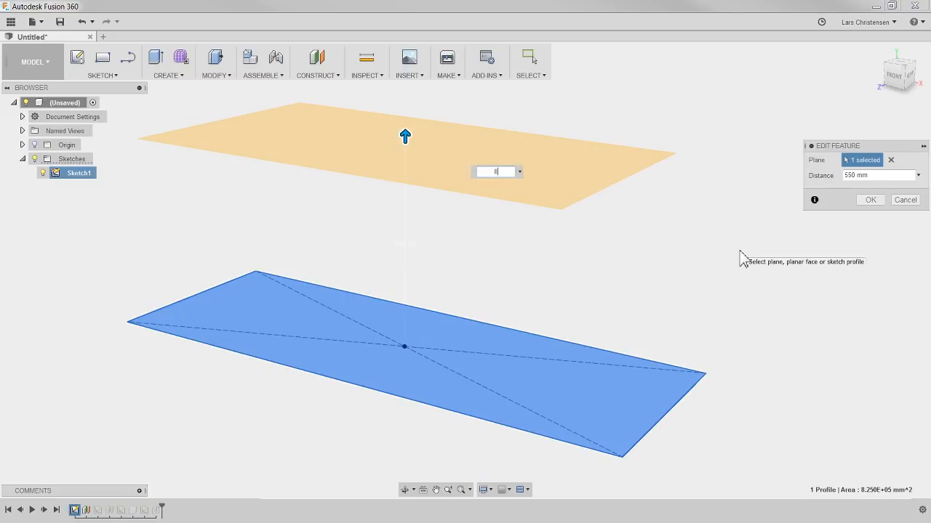
pyautogui.write('00')
pyautogui.press('Return')
pyautogui.scroll(-5, 470, 304)
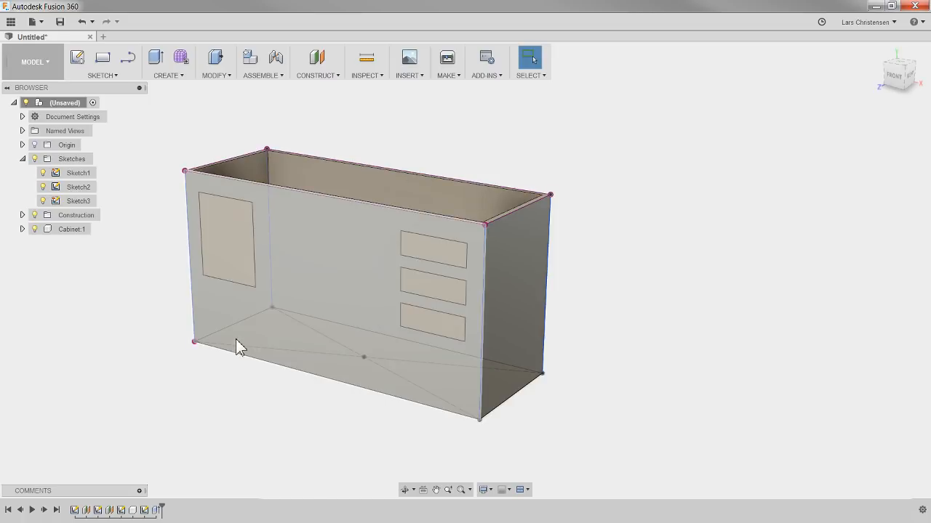
pyautogui.scroll(3, 150, 432)
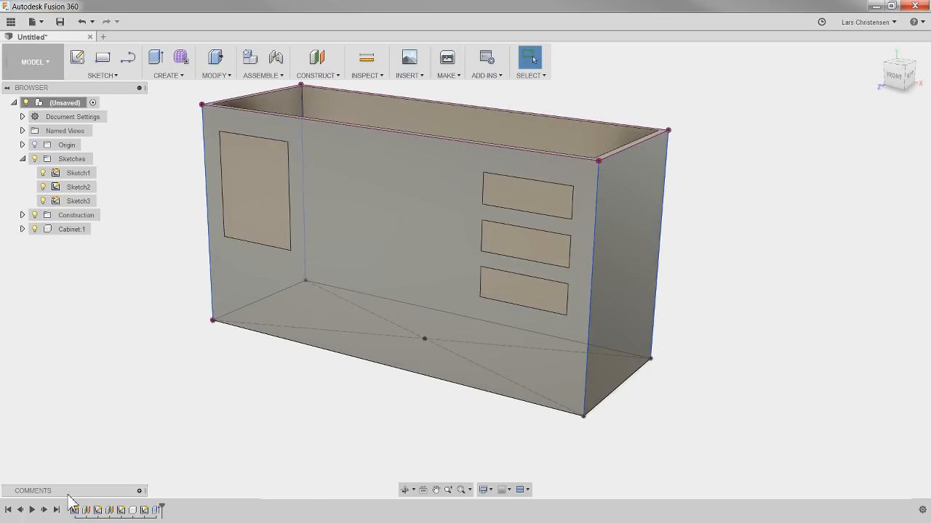
# Step: Edit the top construction plane again and return its offset to the original distance above the base rectangle
pyautogui.rightClick(86, 511)
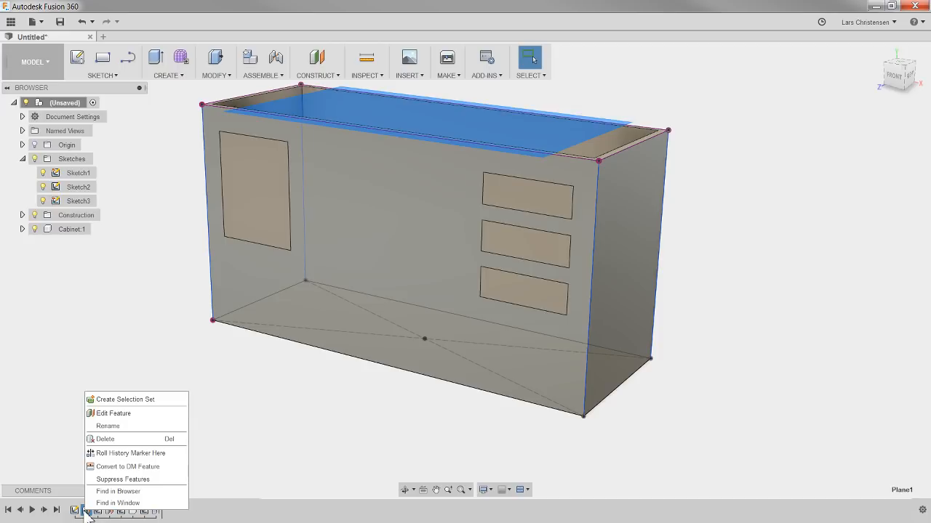
pyautogui.click(115, 414)
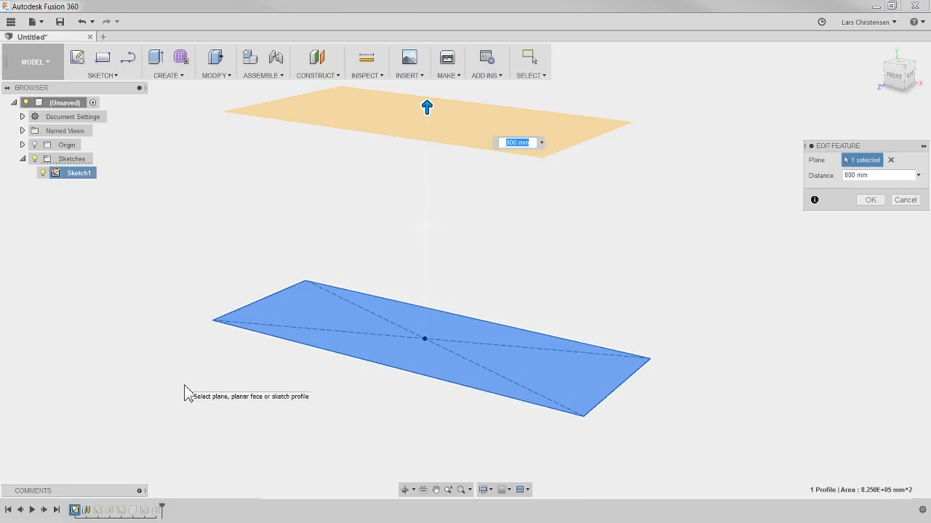
pyautogui.press('Return')
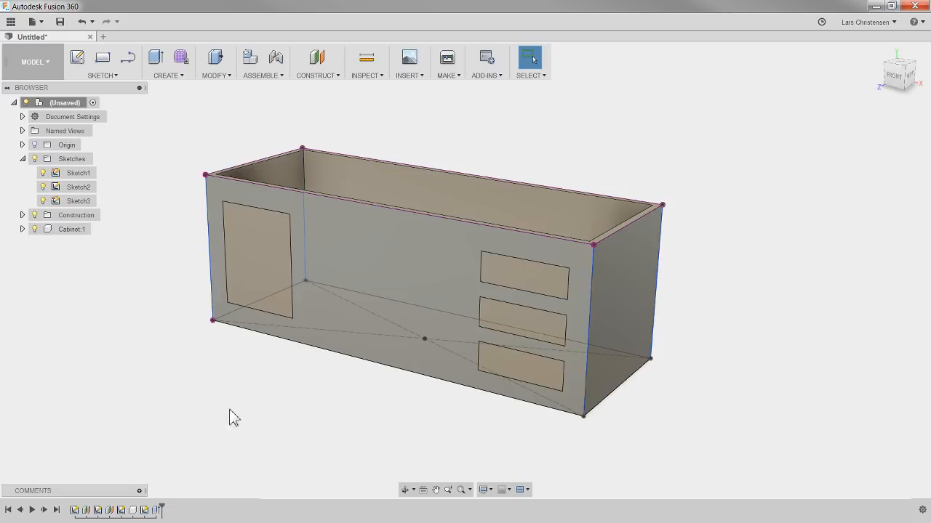
# Step: Edit Sketch1, set the base rectangle's length to 1000 mm and finish the sketch
pyautogui.rightClick(80, 509)
pyautogui.click(105, 399)
pyautogui.scroll(5, 478, 463)
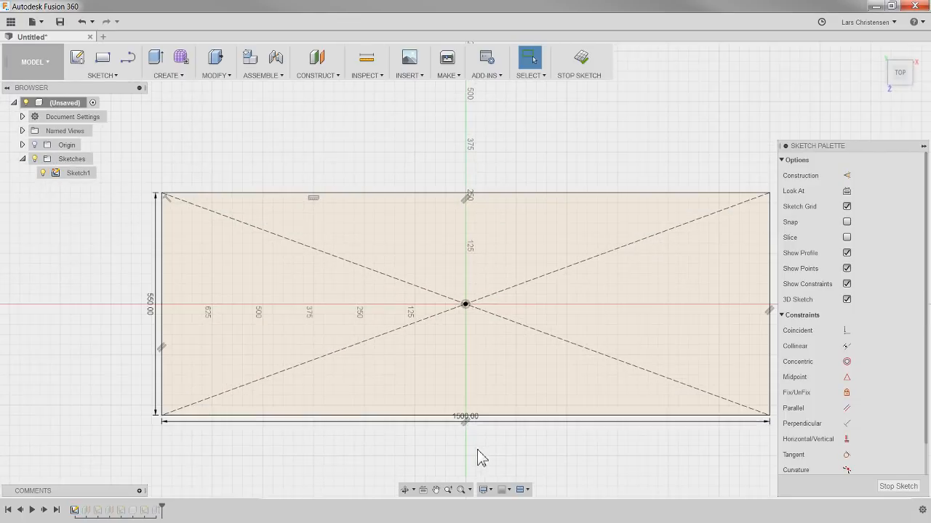
pyautogui.doubleClick(465, 409)
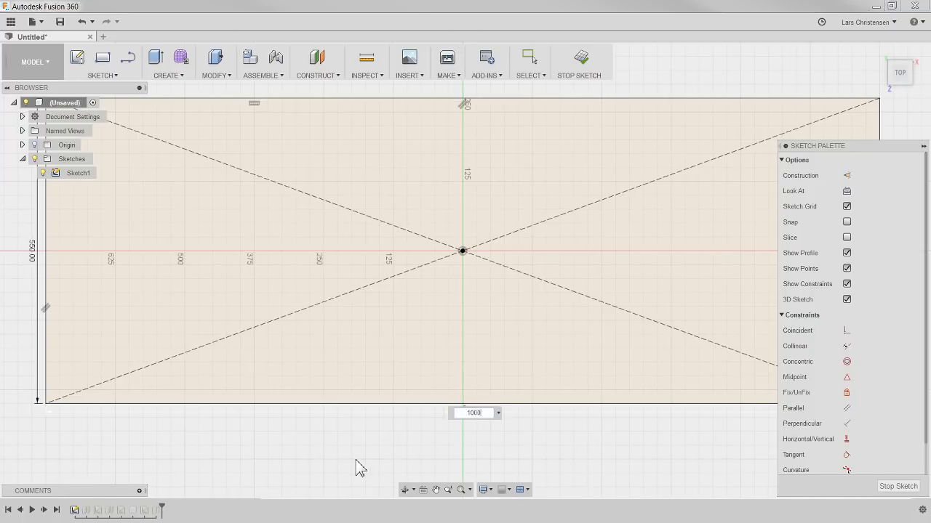
pyautogui.press('Return')
pyautogui.click(898, 486)
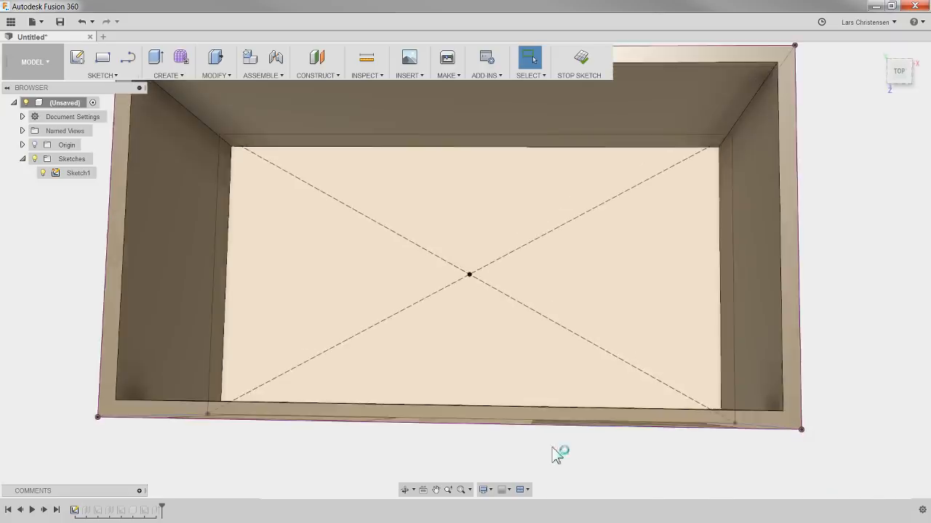
pyautogui.scroll(2, 469, 282)
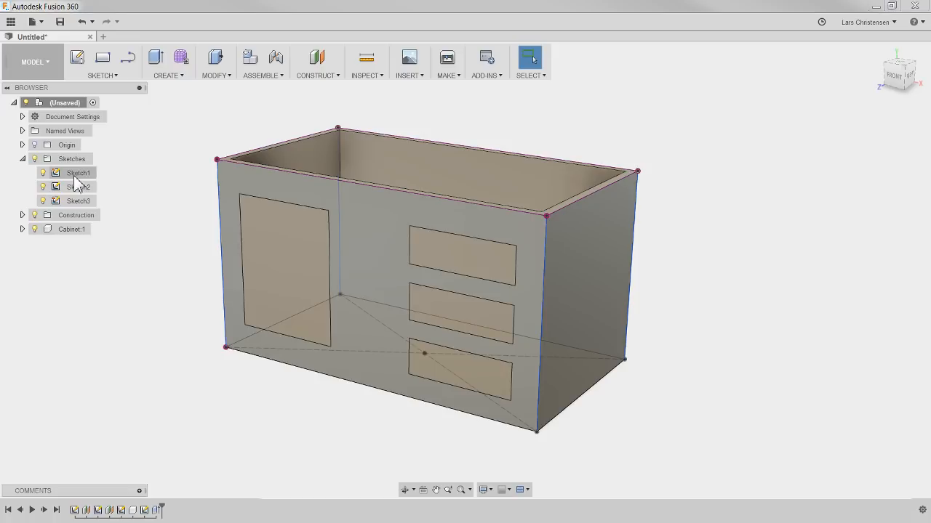
# Step: Activate the Cabinet component and create a new sketch on the outer front face of the cabinet
pyautogui.click(99, 230)
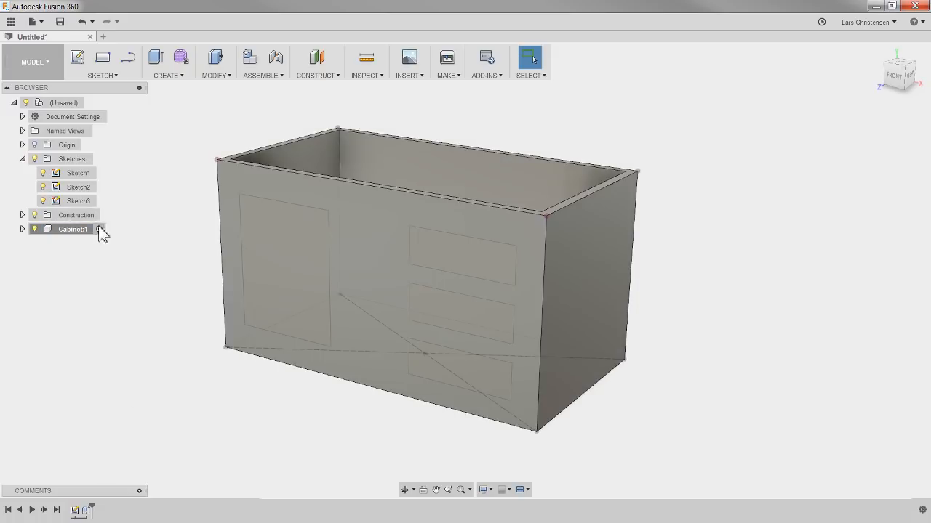
pyautogui.scroll(2, 188, 190)
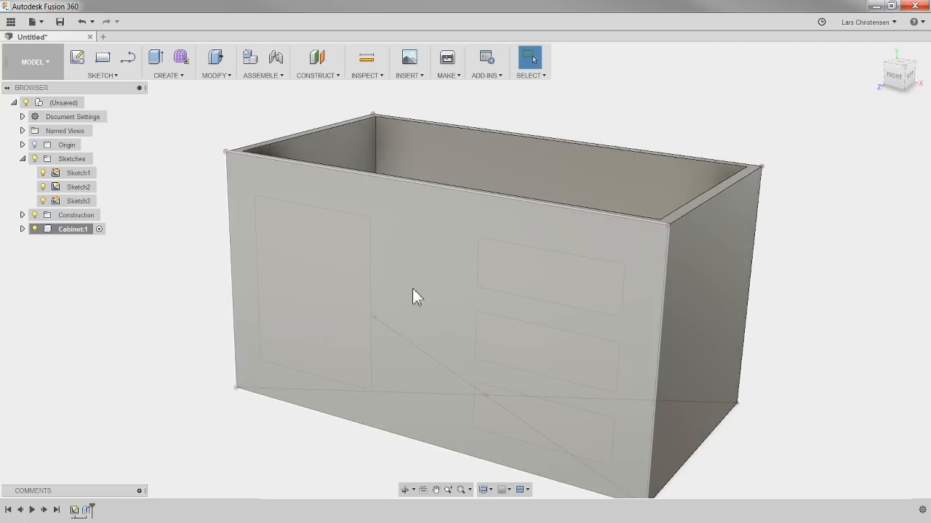
pyautogui.rightClick(429, 272)
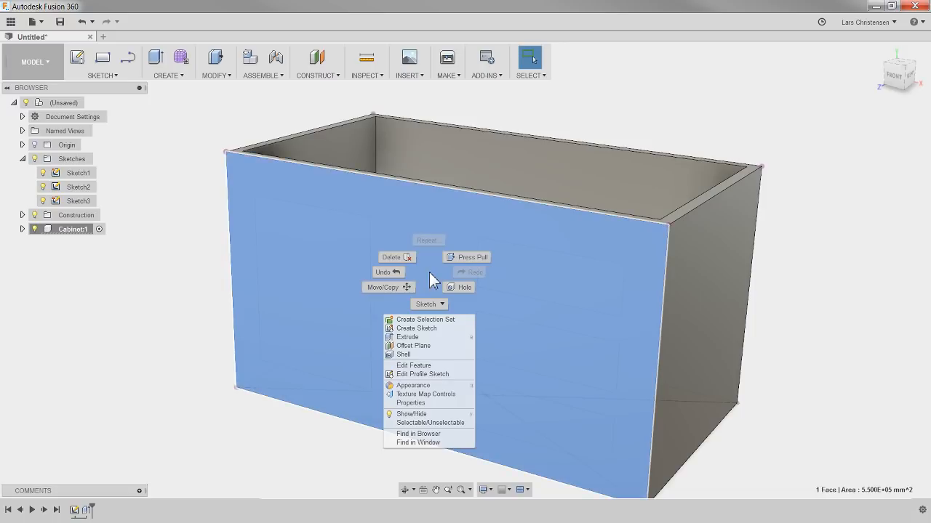
pyautogui.click(437, 329)
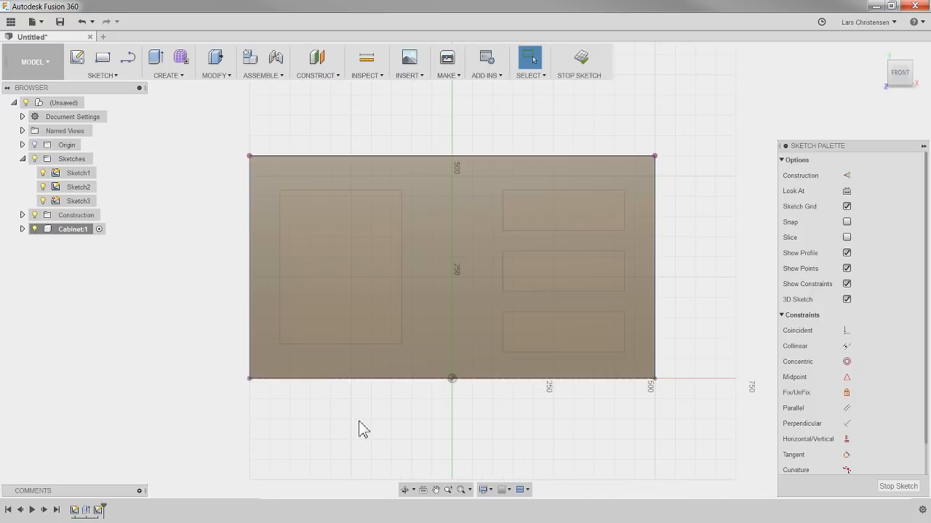
# Step: Project the four edges of the door rectangle into the front face sketch
pyautogui.press('p')
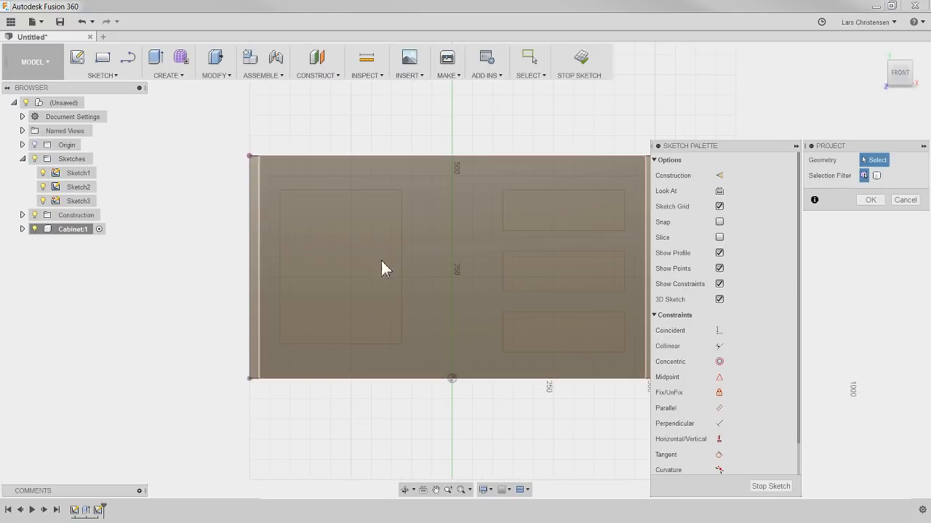
pyautogui.click(360, 190)
pyautogui.click(280, 229)
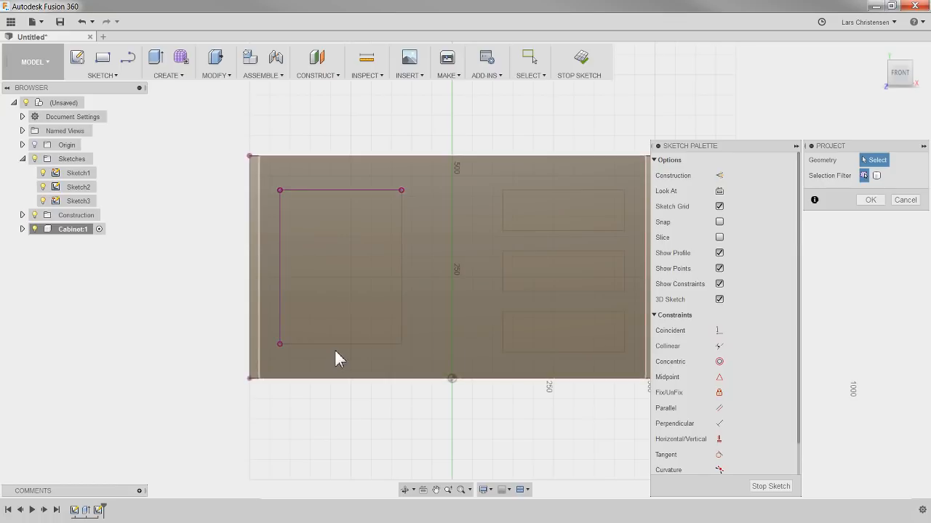
pyautogui.click(333, 344)
pyautogui.click(401, 316)
# Step: Project all edges of the three drawer rectangles into the front face sketch
pyautogui.click(573, 190)
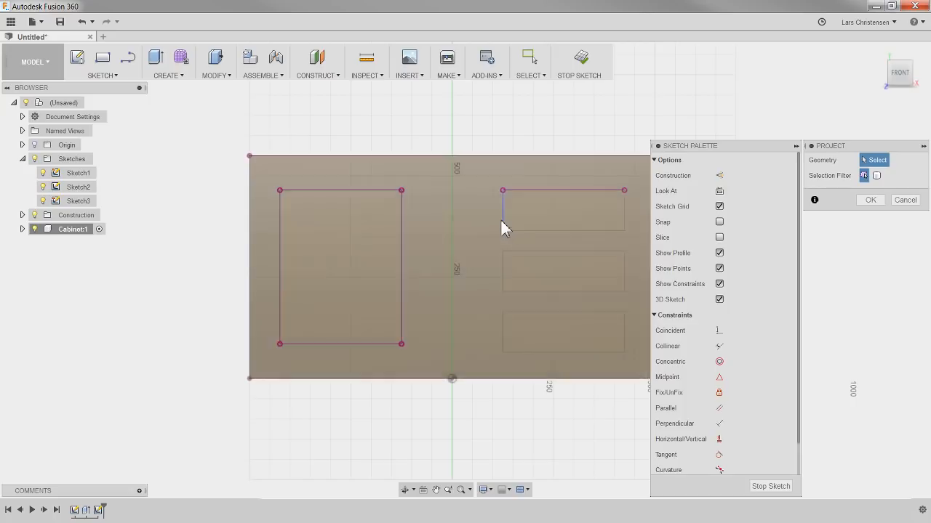
pyautogui.click(503, 221)
pyautogui.click(567, 230)
pyautogui.click(624, 222)
pyautogui.click(594, 292)
pyautogui.click(625, 284)
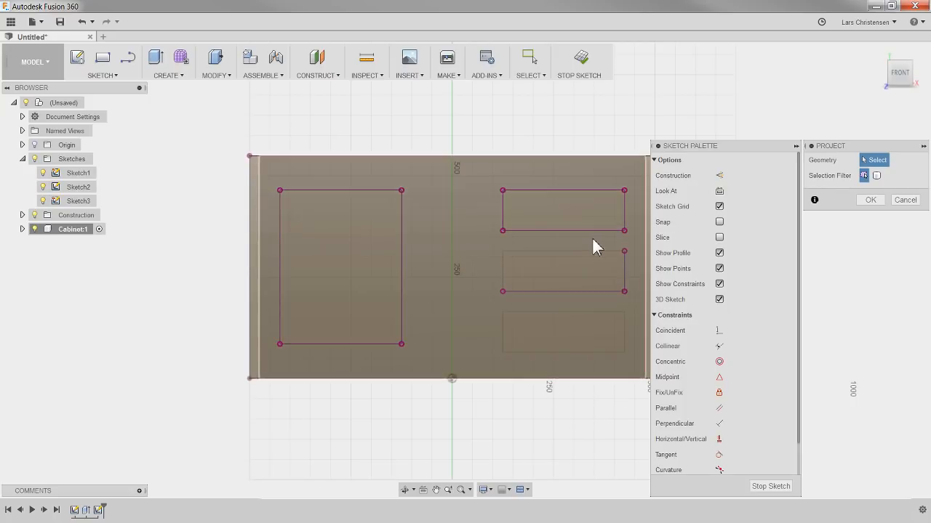
pyautogui.click(588, 252)
pyautogui.click(503, 272)
pyautogui.click(521, 312)
pyautogui.click(503, 322)
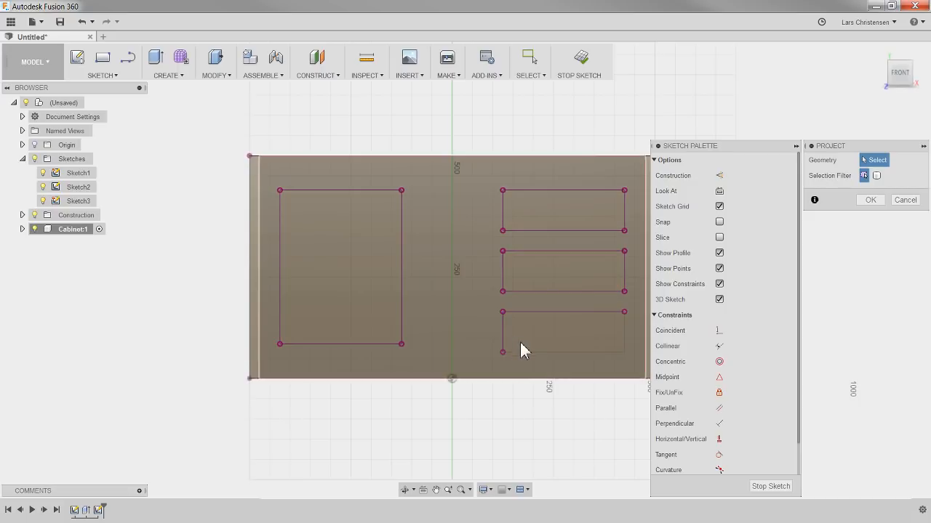
pyautogui.click(527, 353)
pyautogui.click(624, 342)
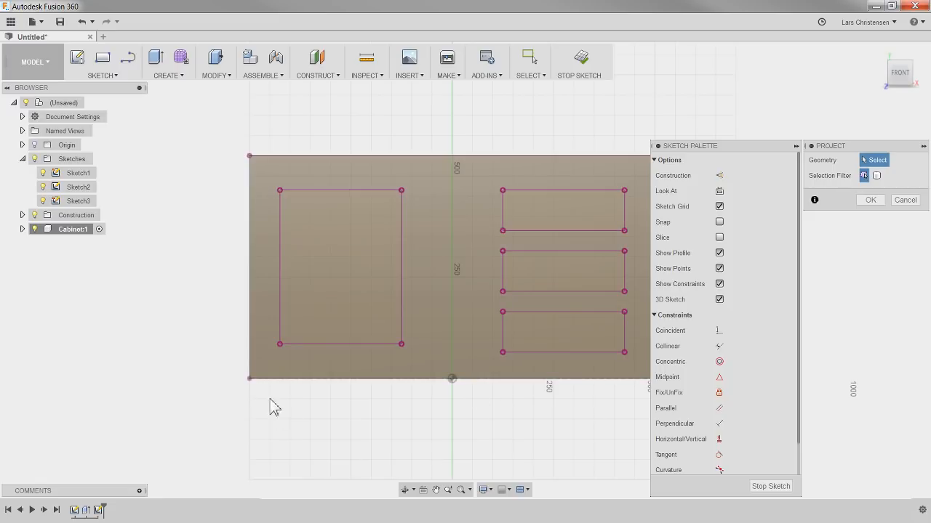
# Step: Extrude the door profile and the three drawer profiles 300 mm into the cabinet as a cut
pyautogui.press('e')
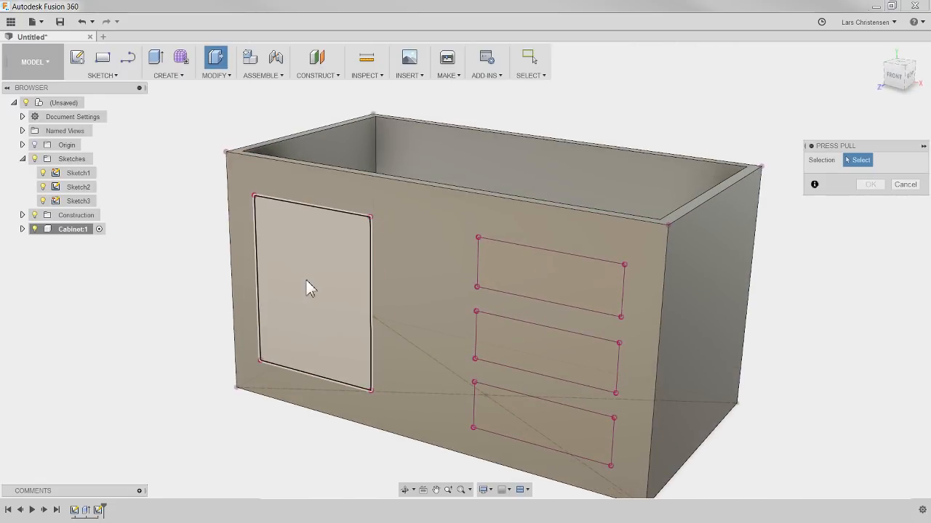
pyautogui.click(306, 283)
pyautogui.click(560, 265)
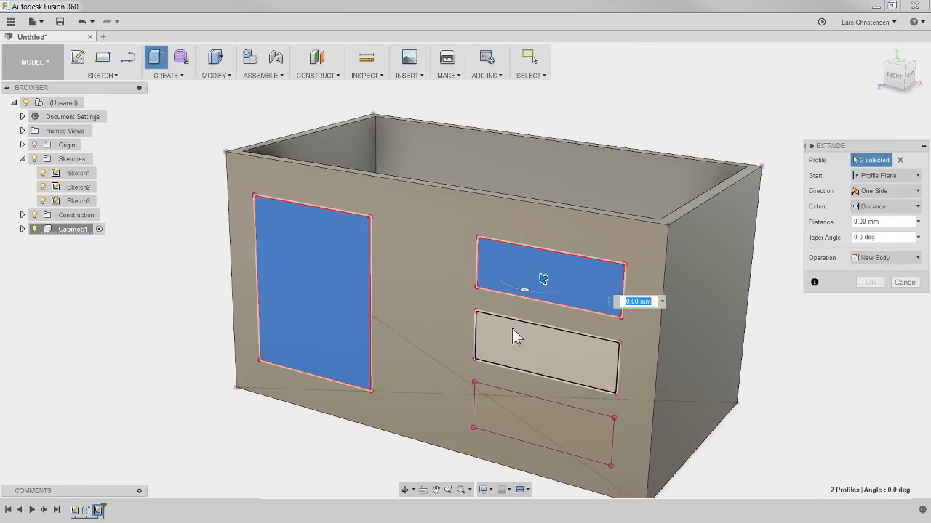
pyautogui.click(507, 430)
pyautogui.click(518, 369)
pyautogui.moveTo(540, 356); pyautogui.dragTo(590, 272)
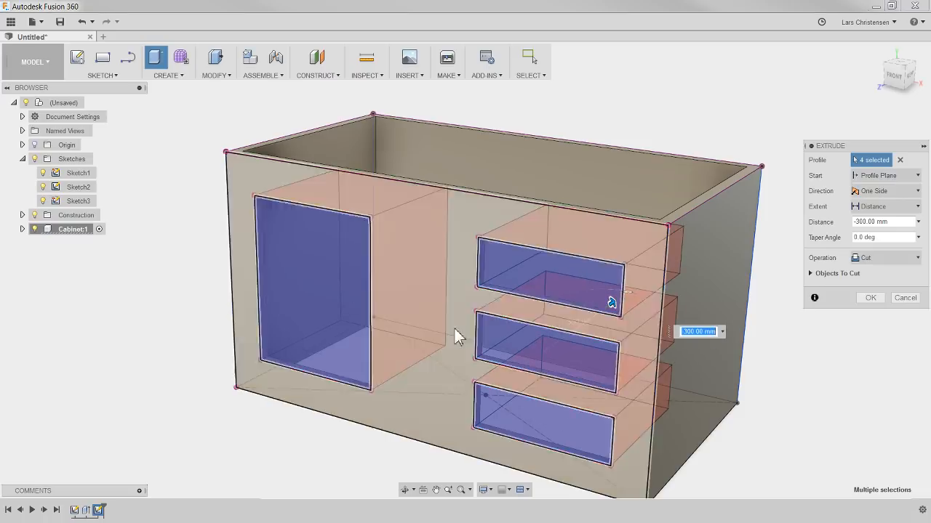
# Step: Change the cut's extent to To Object, ending at the inner face of the front wall, and complete the extrusion
pyautogui.keyDown('shift'); pyautogui.moveTo(407, 317); pyautogui.dragTo(439, 264, button='middle'); pyautogui.keyUp('shift')
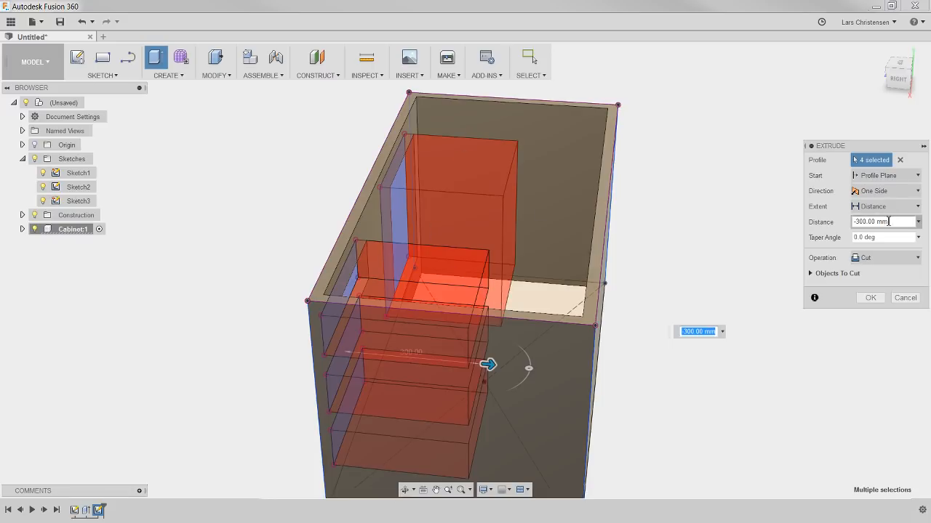
pyautogui.click(868, 208)
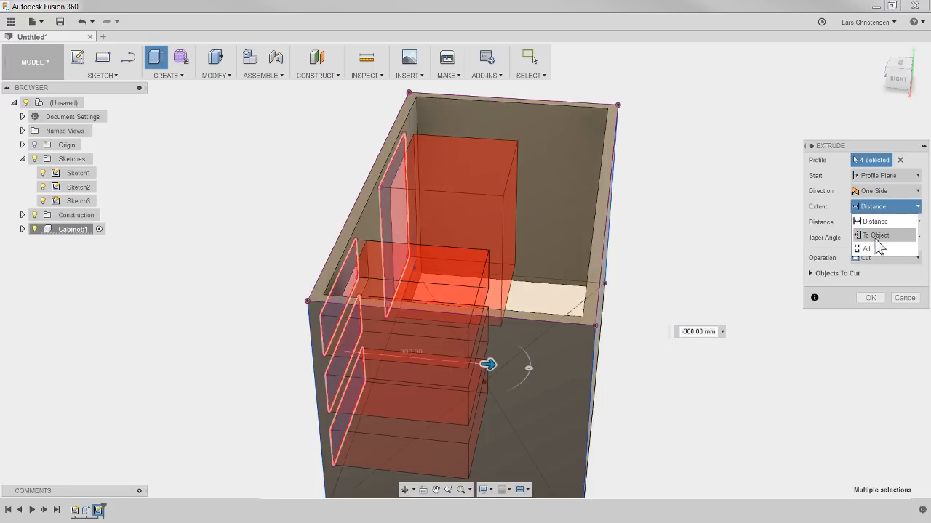
pyautogui.click(876, 236)
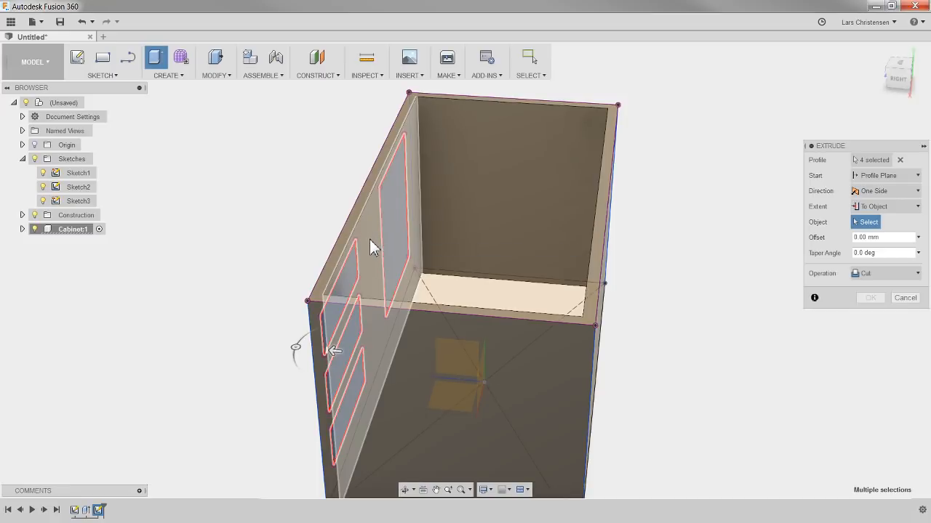
pyautogui.click(369, 239)
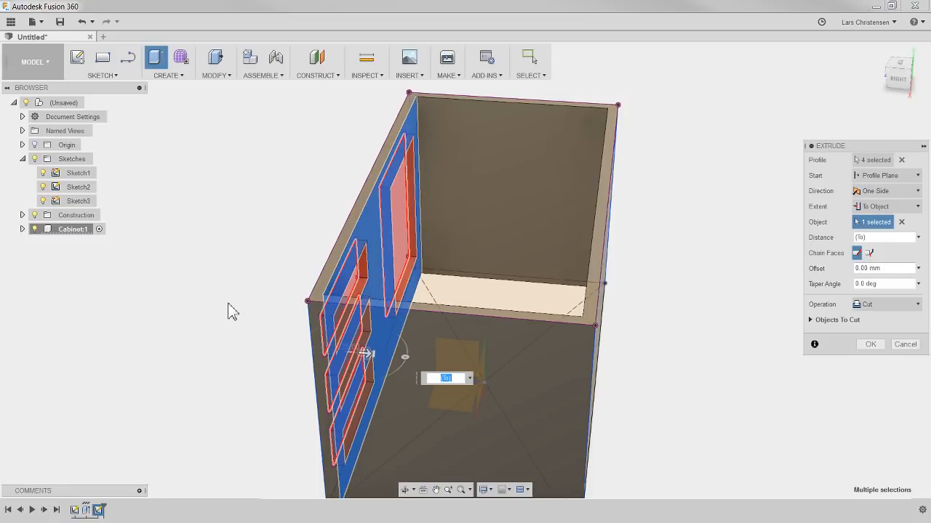
pyautogui.click(876, 344)
pyautogui.moveTo(706, 355)
pyautogui.keyDown('shift'); pyautogui.mouseDown(button='middle')
pyautogui.moveTo(421, 415)
pyautogui.moveTo(336, 469)
pyautogui.moveTo(244, 471)
pyautogui.mouseUp(button='middle'); pyautogui.keyUp('shift')
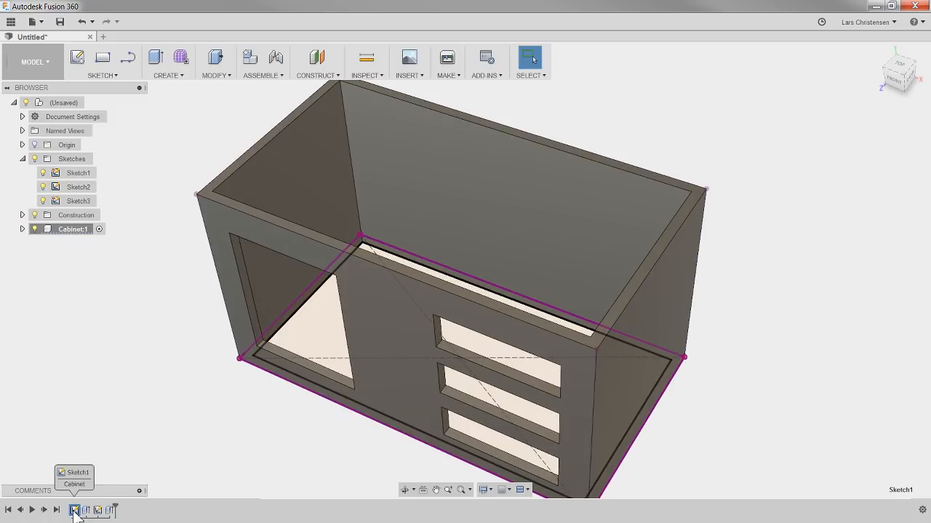
pyautogui.click(75, 510)
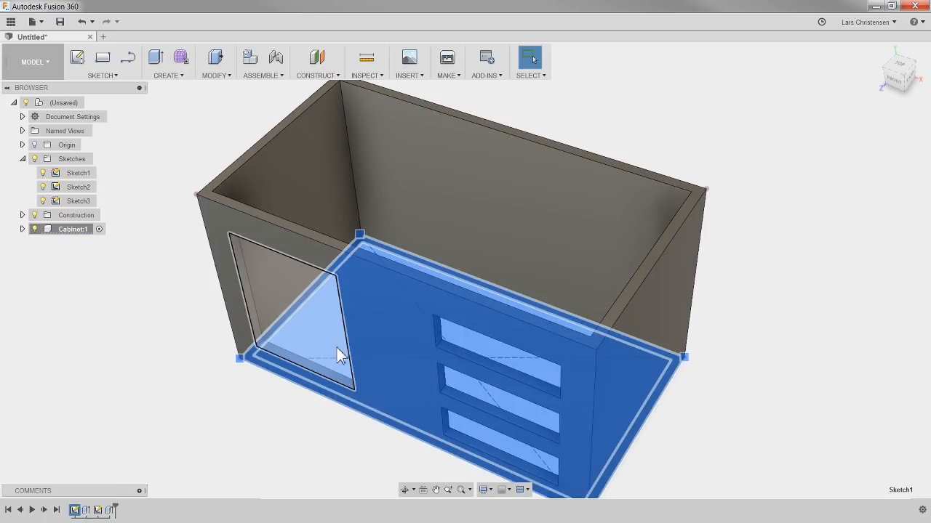
pyautogui.click(88, 362)
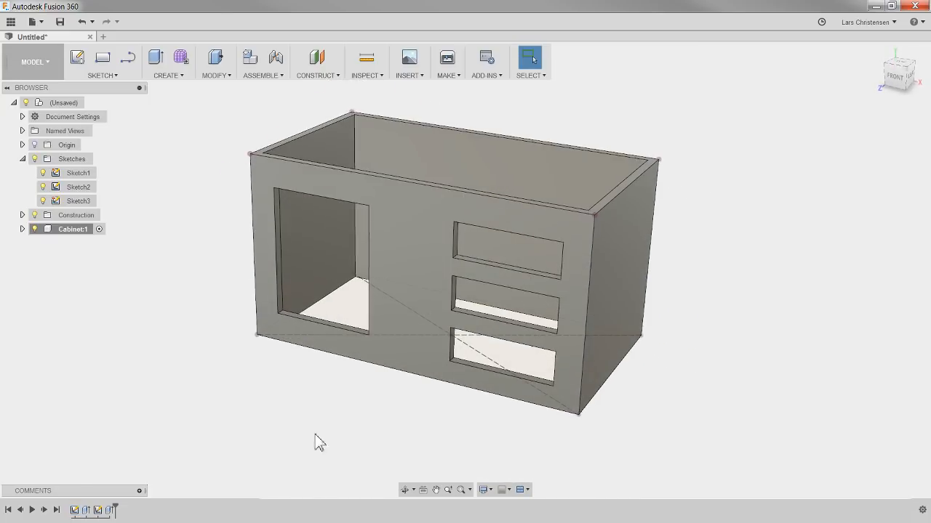
pyautogui.keyDown('shift'); pyautogui.moveTo(270, 450); pyautogui.dragTo(262, 446, button='middle'); pyautogui.keyUp('shift')
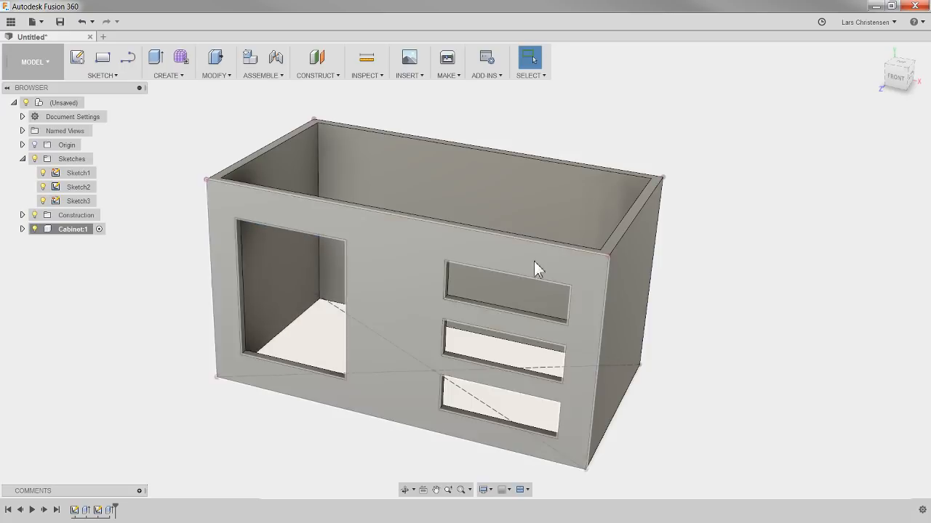
# Step: Edit the opening cut, clear its profiles, reselect the door and three drawer rectangles, and accept the feature
pyautogui.rightClick(111, 510)
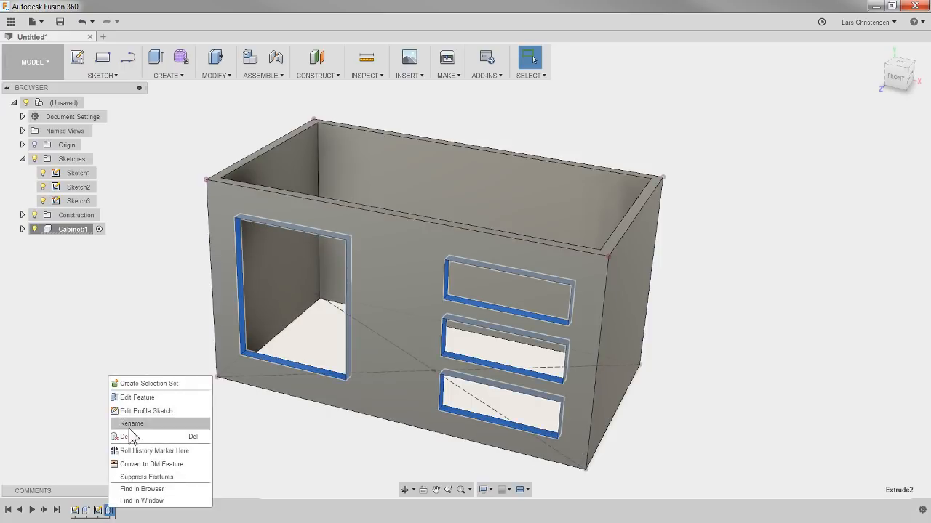
pyautogui.click(120, 401)
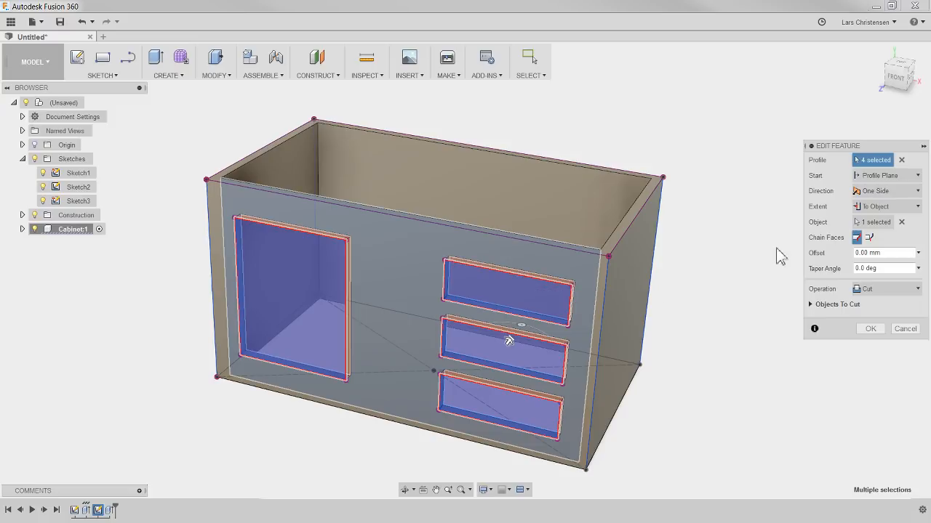
pyautogui.click(902, 160)
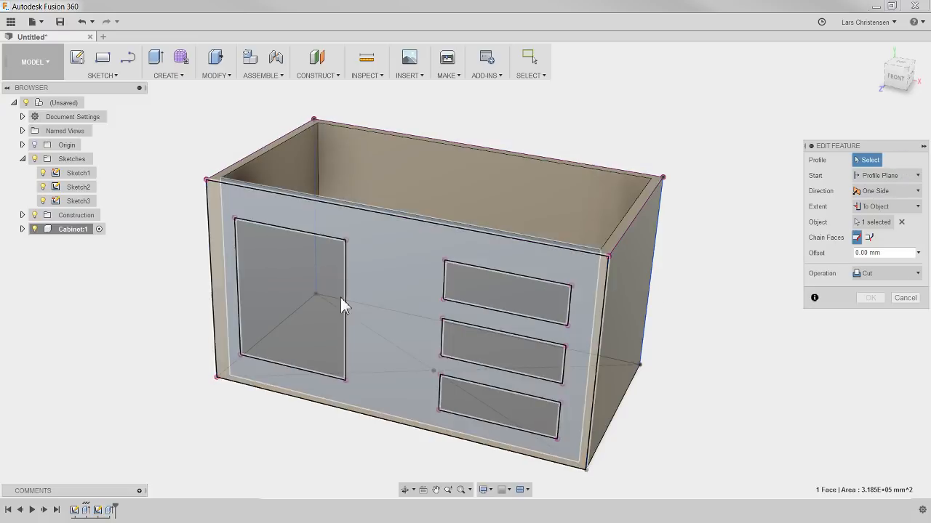
pyautogui.click(301, 295)
pyautogui.click(505, 403)
pyautogui.click(479, 353)
pyautogui.click(494, 288)
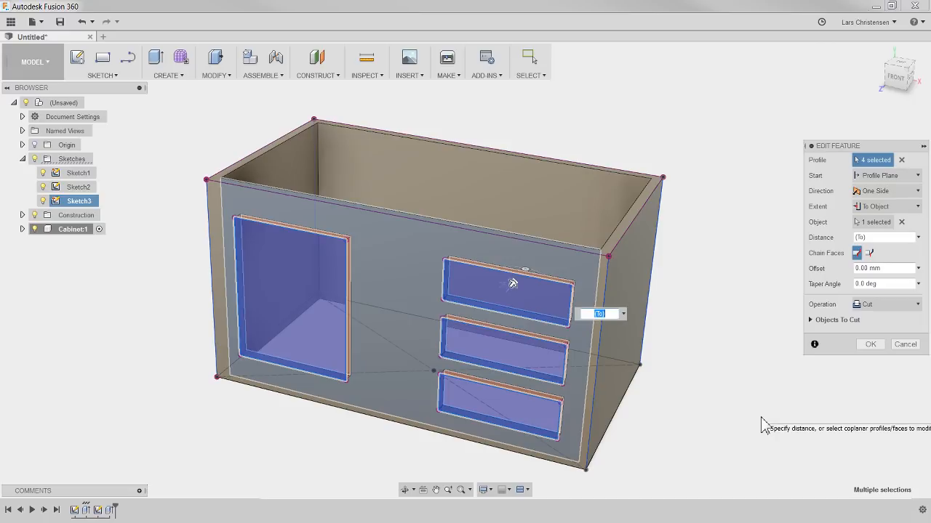
pyautogui.click(870, 345)
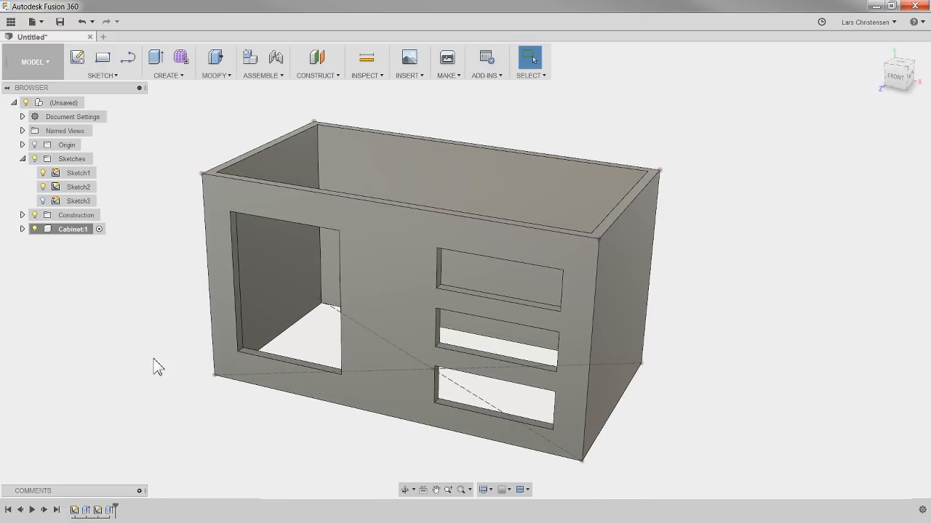
# Step: Collapse the Sketches folder and activate the top-level component of the design
pyautogui.click(22, 159)
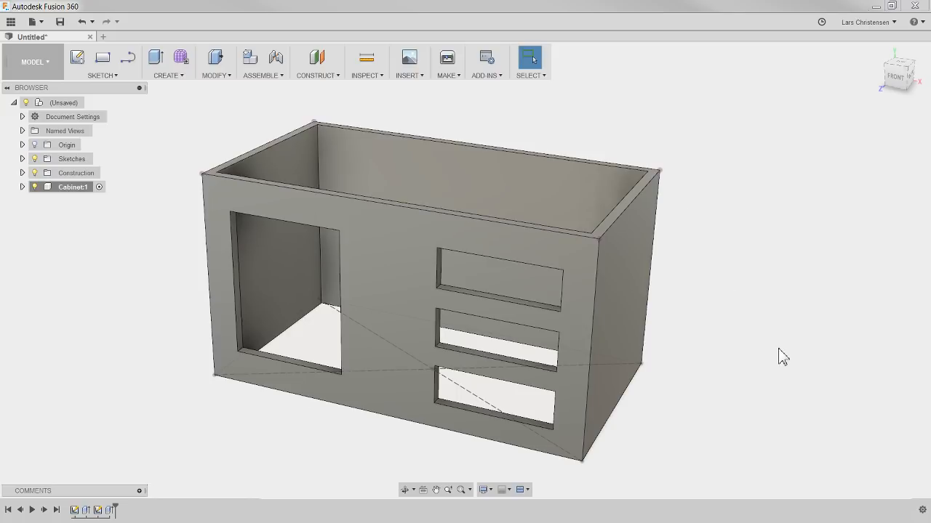
pyautogui.click(22, 158)
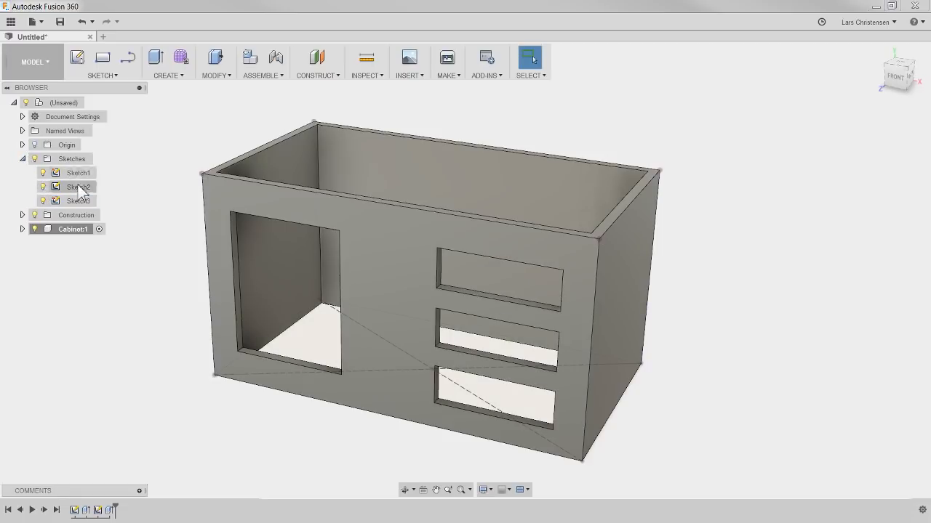
pyautogui.click(22, 158)
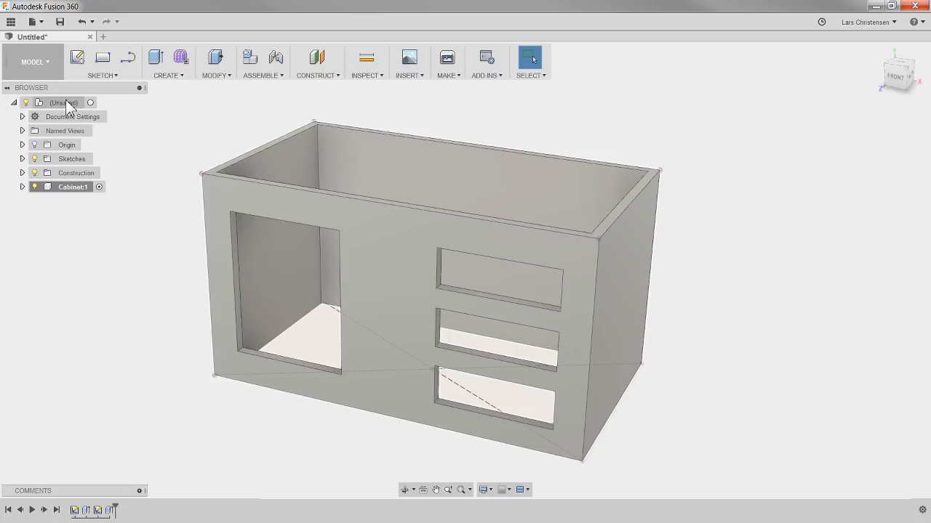
pyautogui.click(65, 103)
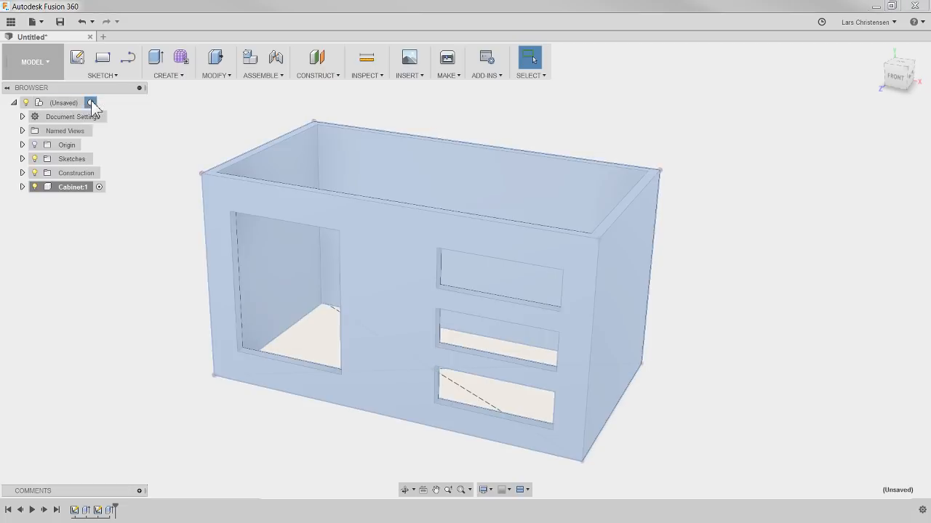
pyautogui.click(93, 103)
pyautogui.click(77, 286)
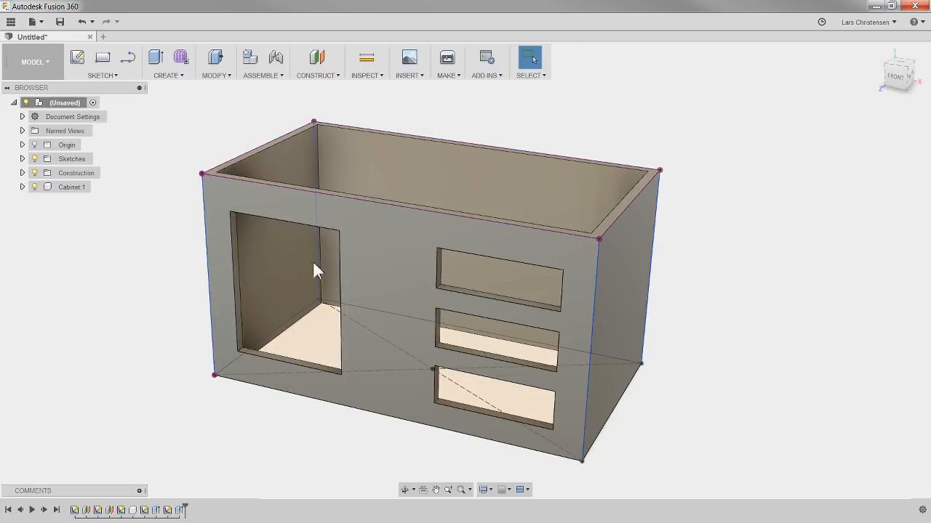
# Step: Create a new component under the top-level design and name it Door
pyautogui.rightClick(73, 106)
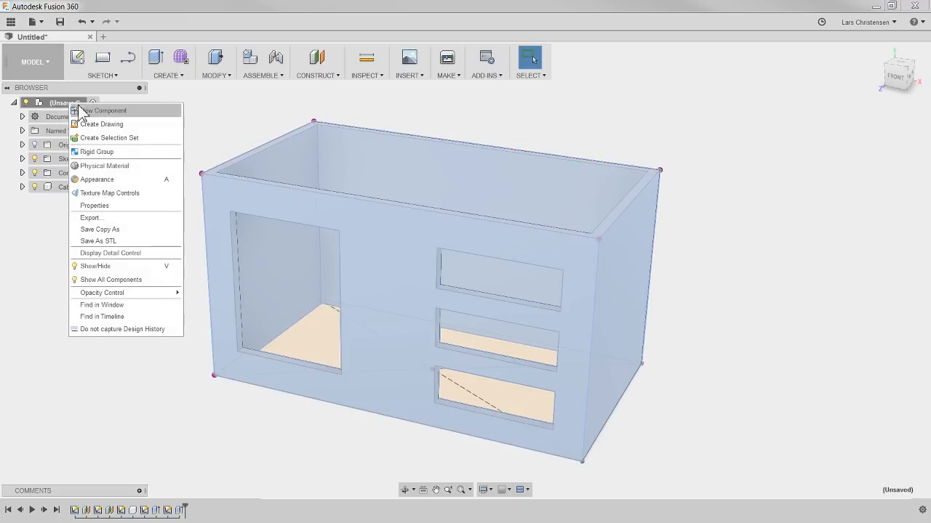
pyautogui.press('Escape')
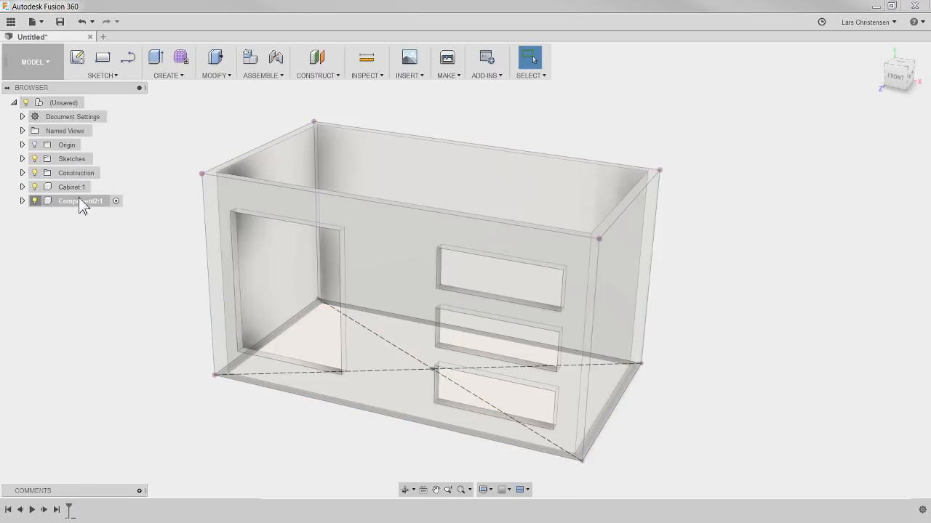
pyautogui.click(85, 204)
pyautogui.click(88, 206)
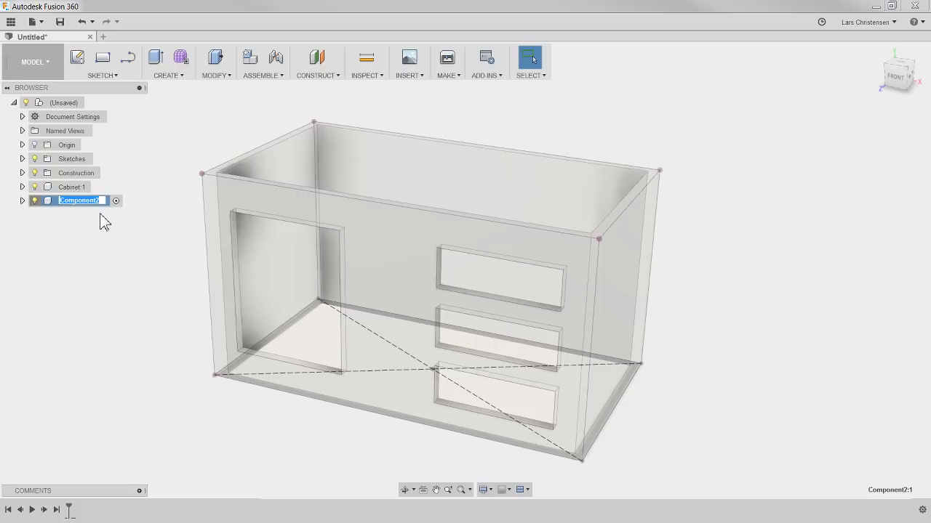
pyautogui.write('Door')
pyautogui.press('Return')
# Step: Start a sketch on the cabinet's front face and project the four edges of the door opening
pyautogui.click(77, 61)
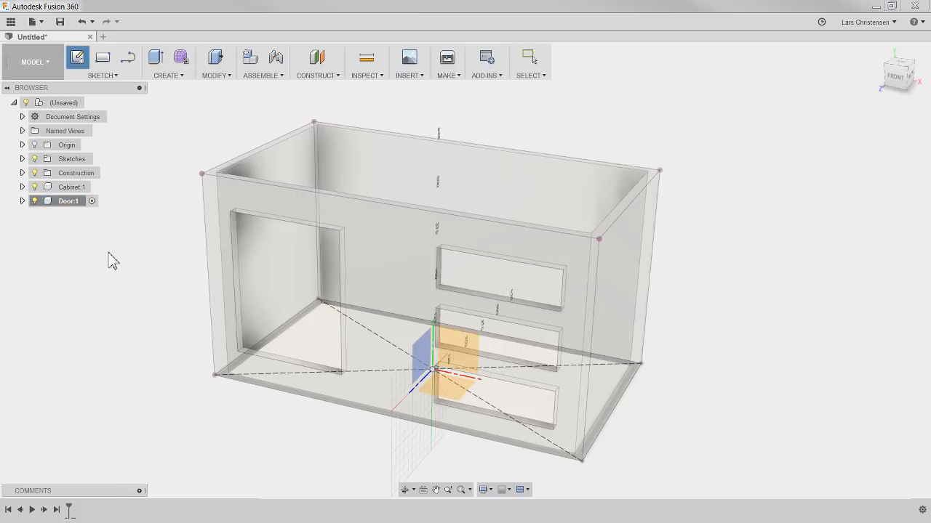
pyautogui.click(367, 255)
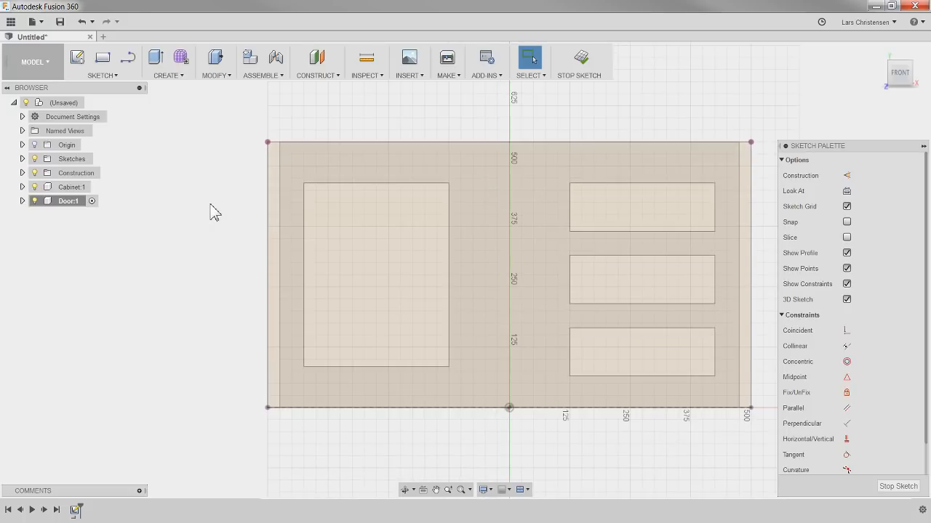
pyautogui.press('p')
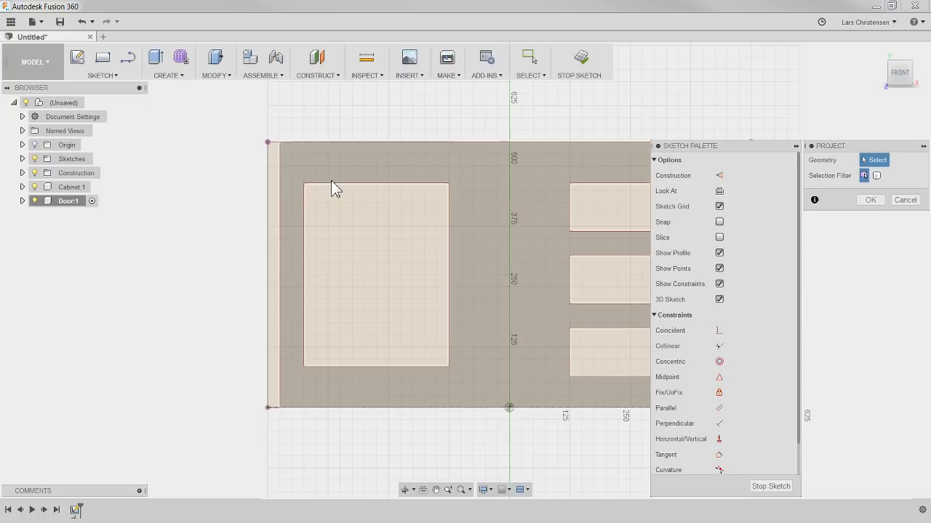
pyautogui.click(335, 185)
pyautogui.click(304, 207)
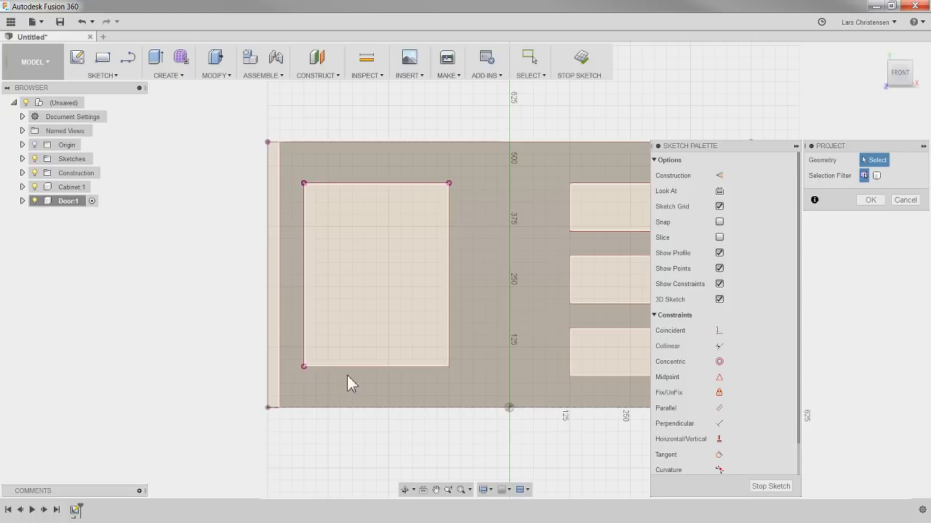
pyautogui.click(357, 367)
pyautogui.click(449, 343)
# Step: Offset the projected door rectangle 20 mm outward
pyautogui.press('o')
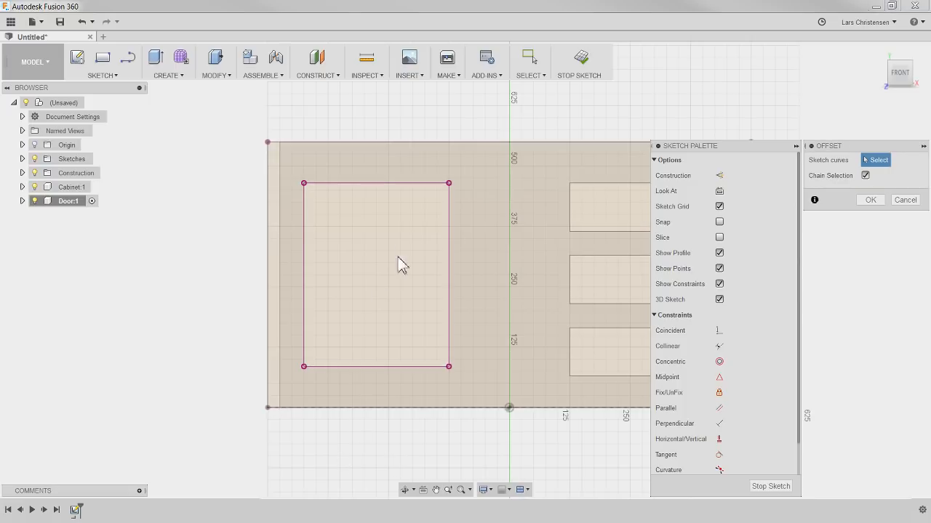
pyautogui.click(394, 183)
pyautogui.moveTo(393, 183); pyautogui.dragTo(392, 172)
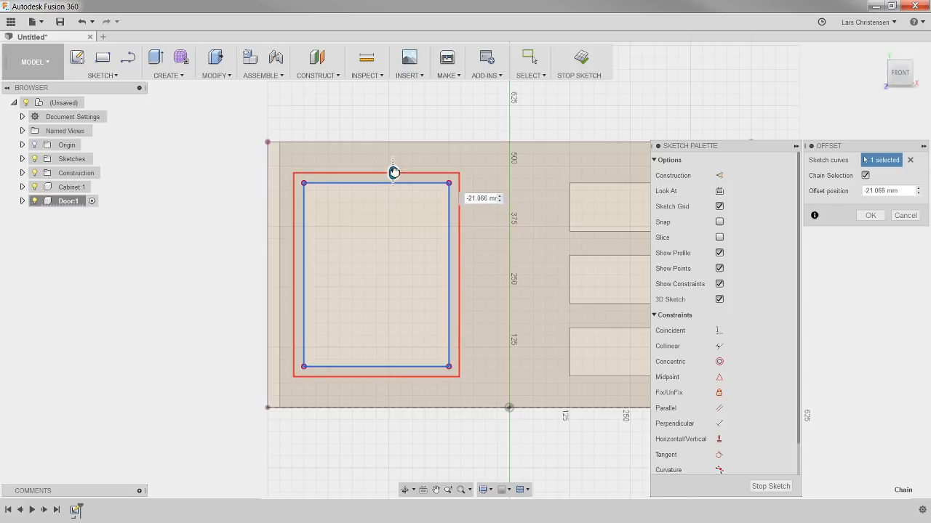
pyautogui.write('-')
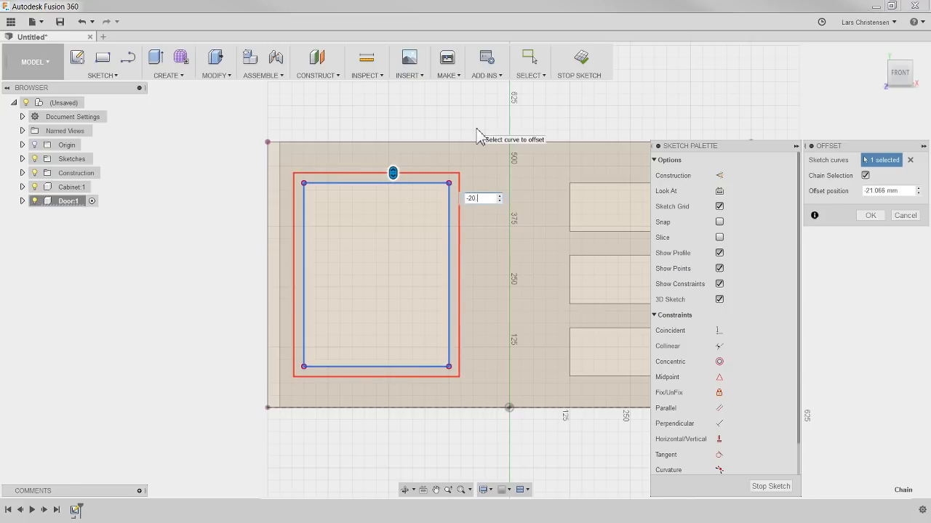
pyautogui.write('20')
pyautogui.press('Return')
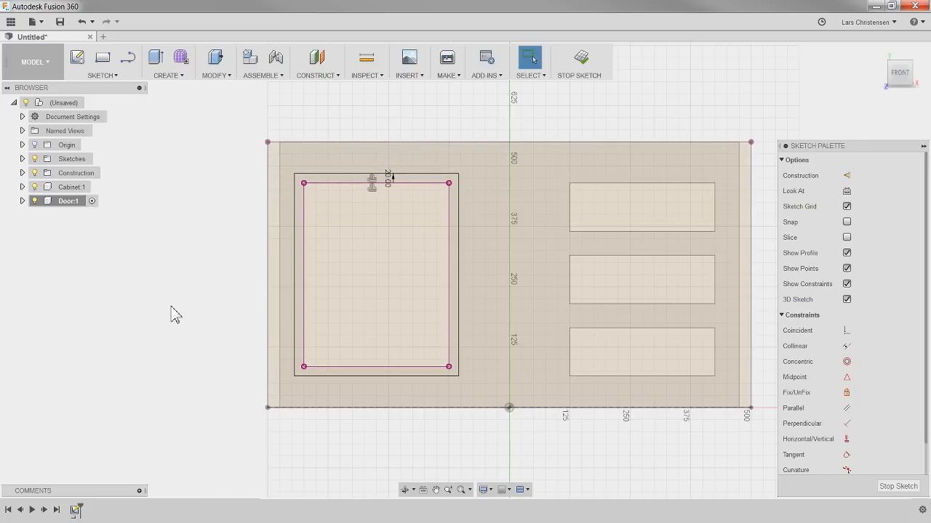
# Step: Extrude the door's border and inner profiles outward from the cabinet front as a new body, and activate the top-level component
pyautogui.press('q')
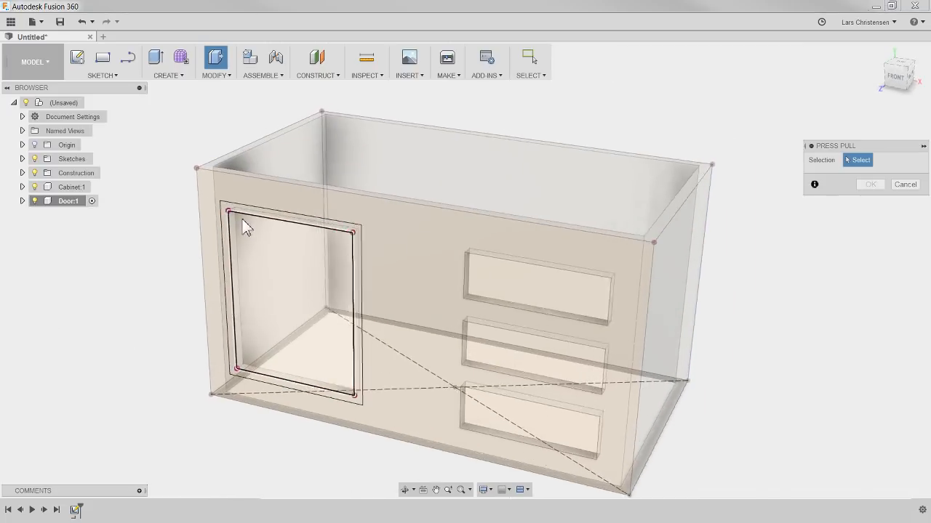
pyautogui.scroll(4, 251, 224)
pyautogui.click(263, 210)
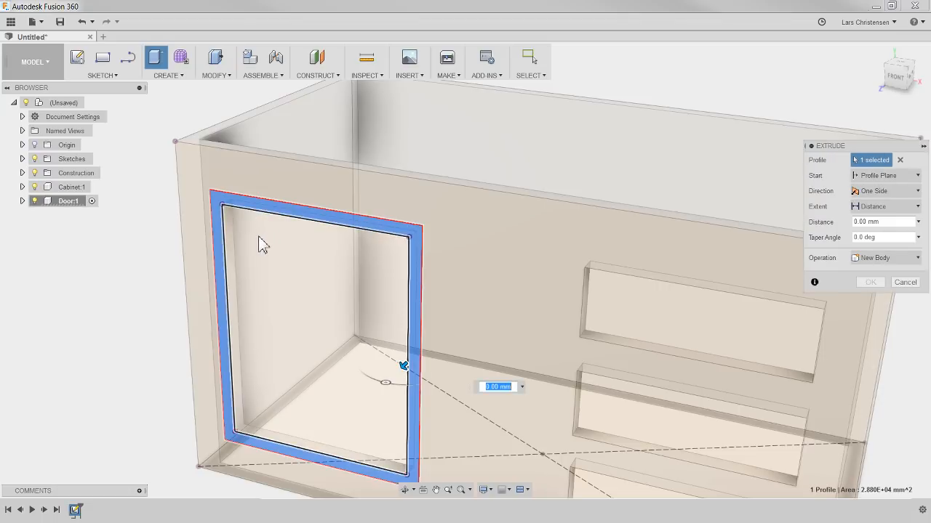
pyautogui.click(258, 238)
pyautogui.moveTo(312, 349); pyautogui.dragTo(304, 354)
pyautogui.click(866, 285)
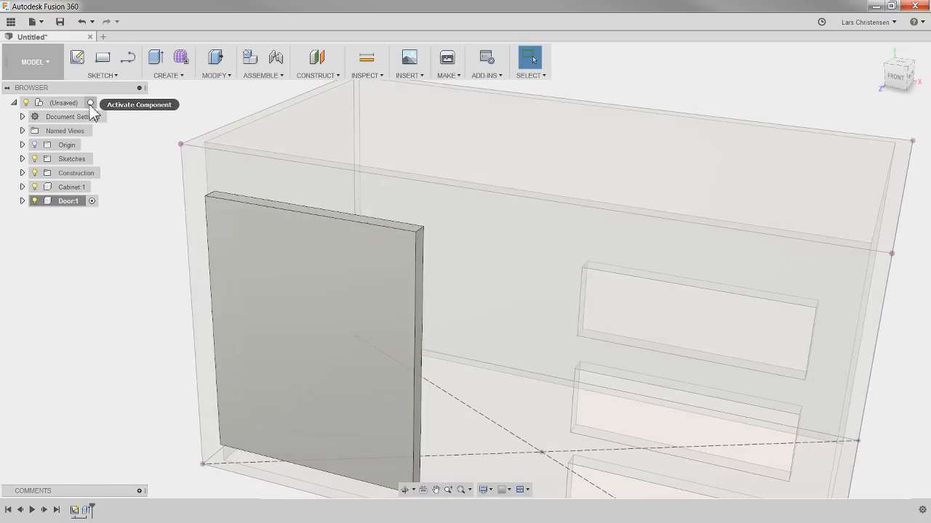
pyautogui.click(91, 102)
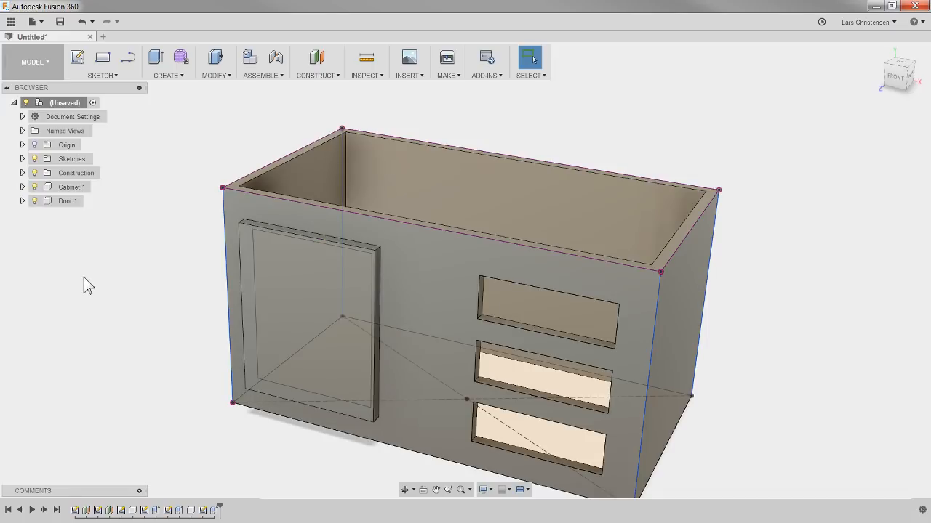
# Step: Edit Sketch3, set the door opening's horizontal distance from the frame's side to 85 mm, finish the sketch and collapse the Sketches folder
pyautogui.click(23, 159)
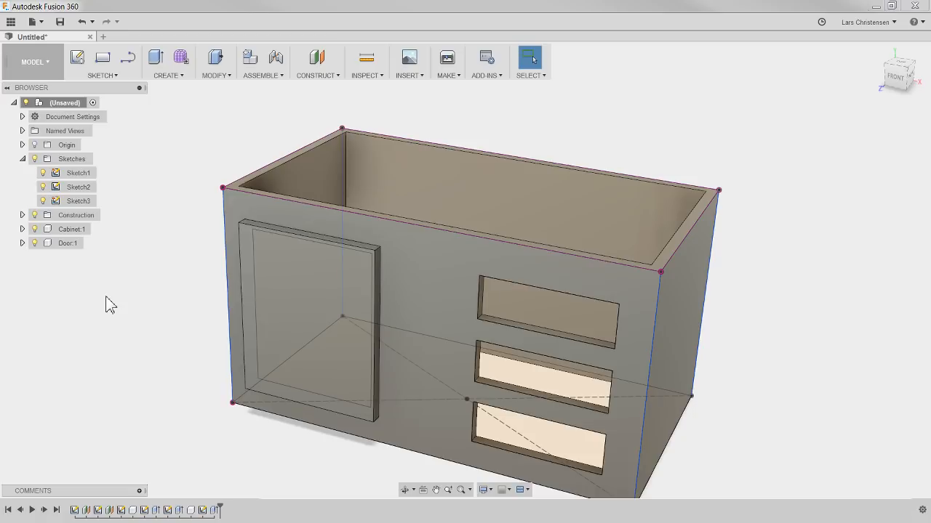
pyautogui.rightClick(86, 204)
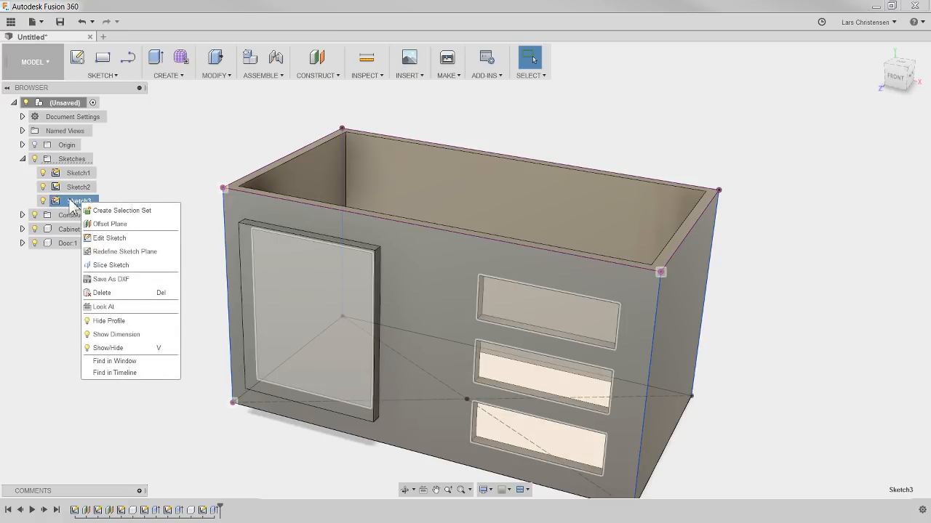
pyautogui.click(109, 238)
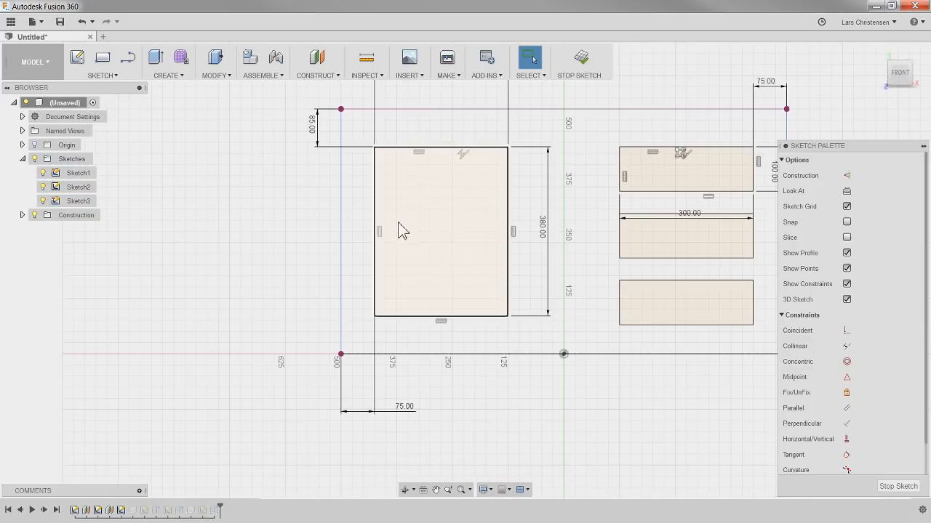
pyautogui.scroll(-2, 313, 357)
pyautogui.scroll(-1, 313, 357)
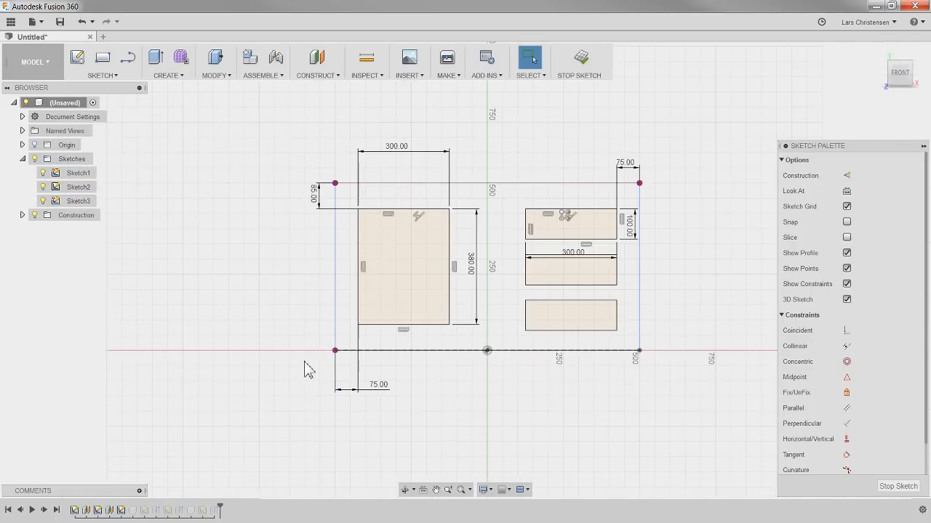
pyautogui.doubleClick(376, 390)
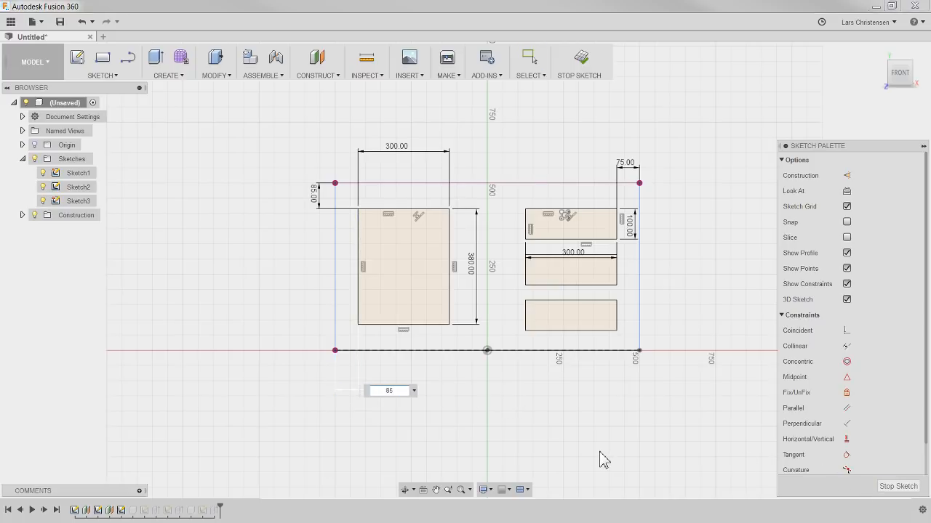
pyautogui.write('85')
pyautogui.press('Return')
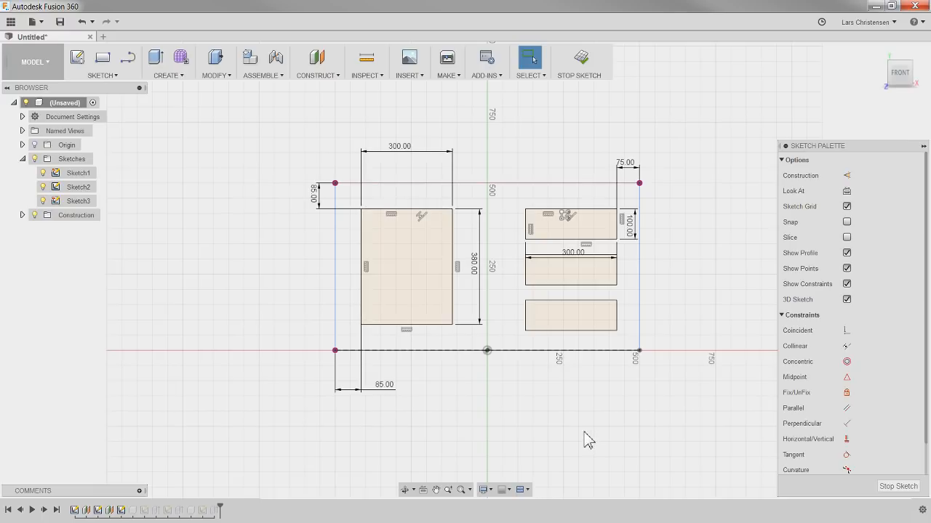
pyautogui.click(897, 487)
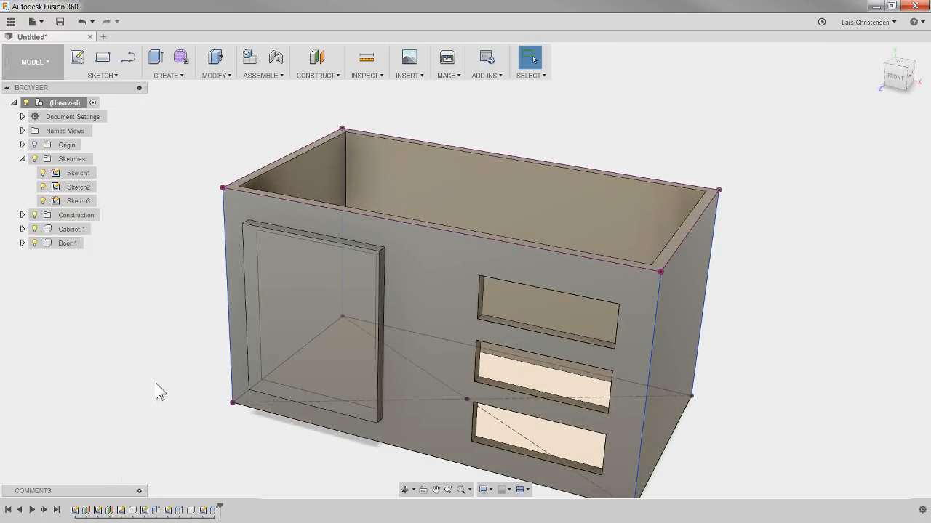
pyautogui.keyDown('shift'); pyautogui.moveTo(206, 429); pyautogui.dragTo(380, 457, button='middle'); pyautogui.keyUp('shift')
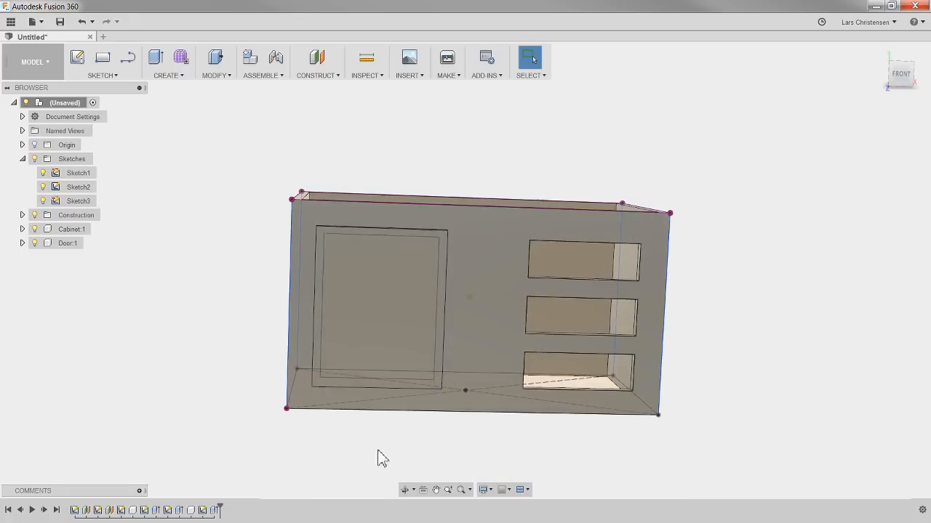
pyautogui.keyDown('shift'); pyautogui.moveTo(377, 310); pyautogui.dragTo(502, 288, button='middle'); pyautogui.keyUp('shift')
pyautogui.keyDown('shift'); pyautogui.moveTo(775, 285); pyautogui.dragTo(236, 439, button='middle'); pyautogui.keyUp('shift')
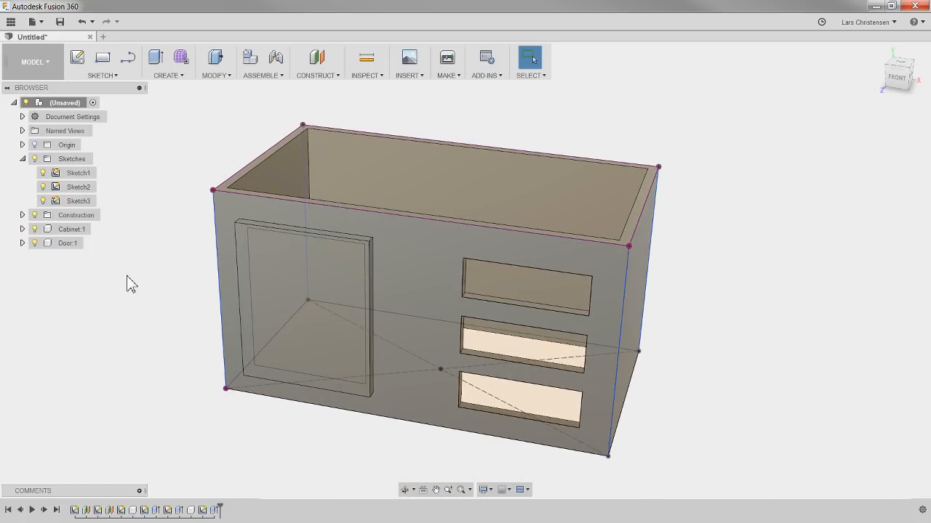
pyautogui.click(23, 160)
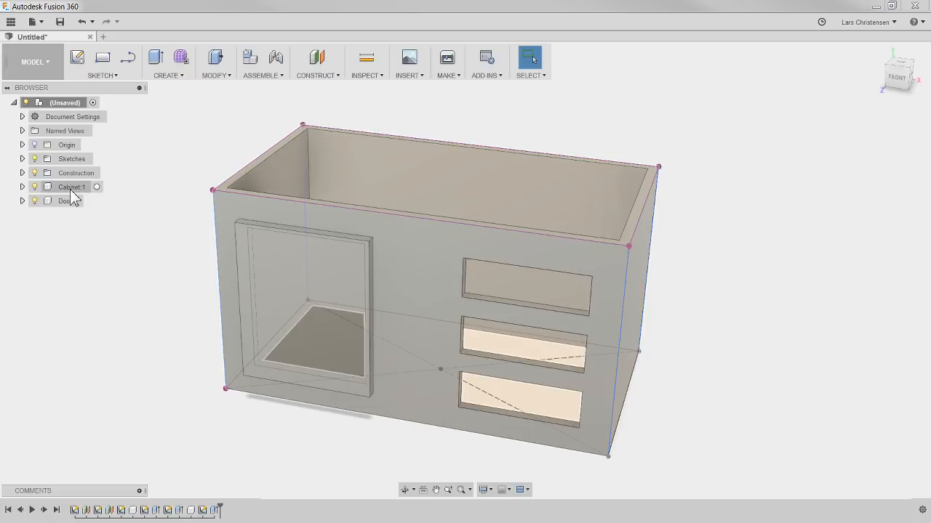
# Step: Try moving the door and cabinet components away from the sketch frame, and undo both moves
pyautogui.moveTo(329, 322); pyautogui.dragTo(103, 380)
pyautogui.moveTo(423, 309); pyautogui.dragTo(620, 224)
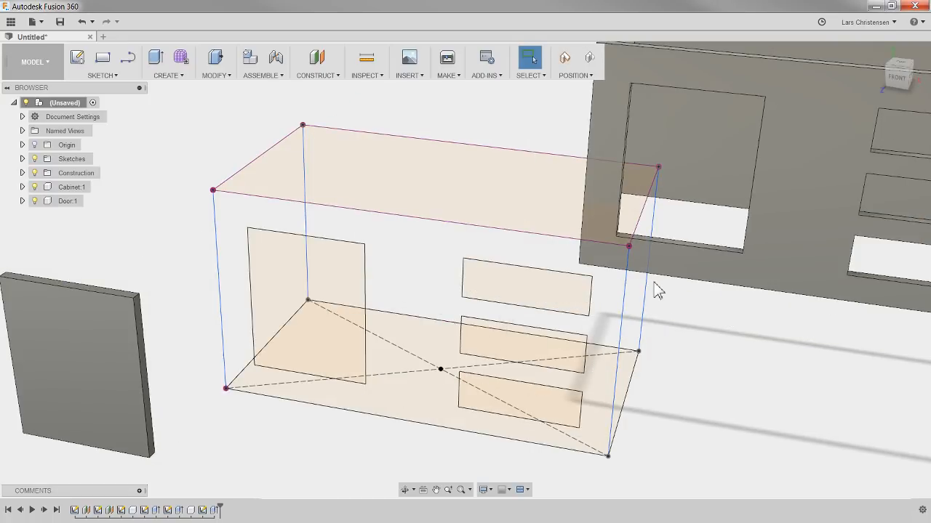
pyautogui.click(81, 22)
pyautogui.click(82, 21)
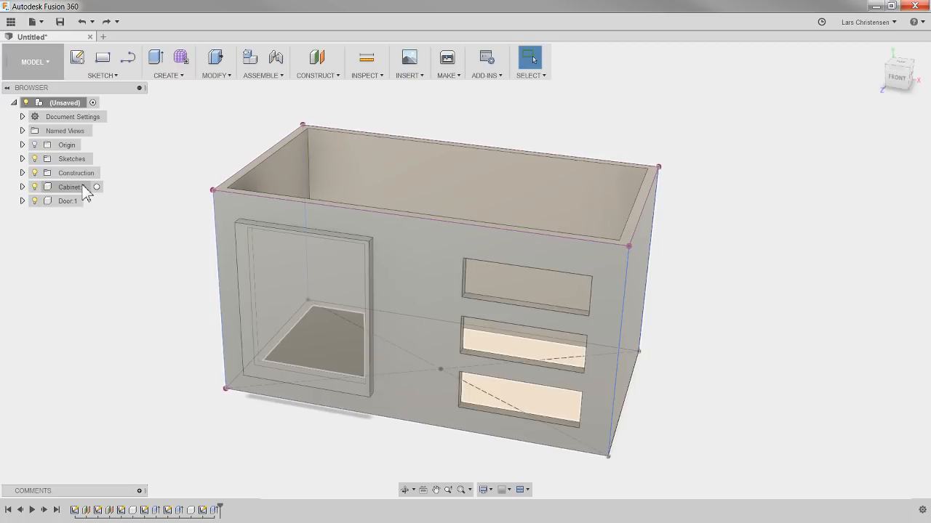
# Step: Ground the Cabinet component, unground it again and clear the selection
pyautogui.rightClick(73, 187)
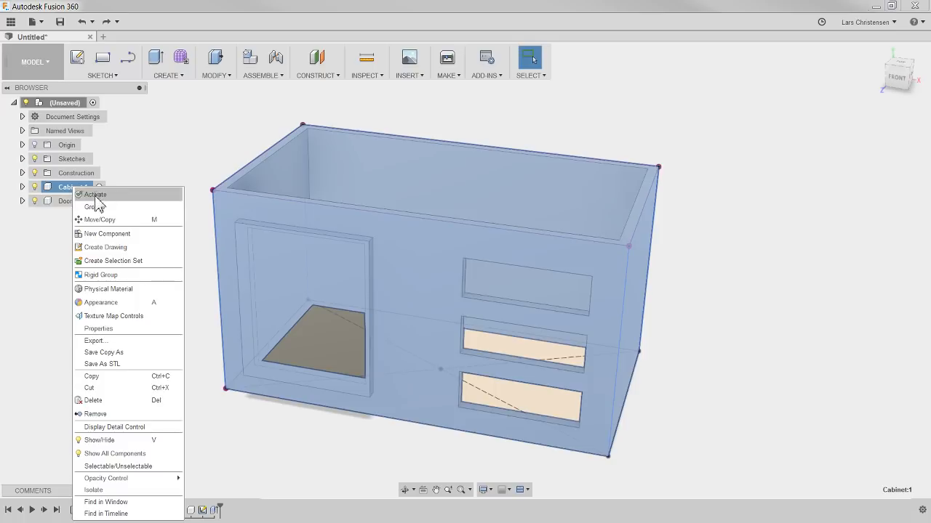
pyautogui.click(95, 208)
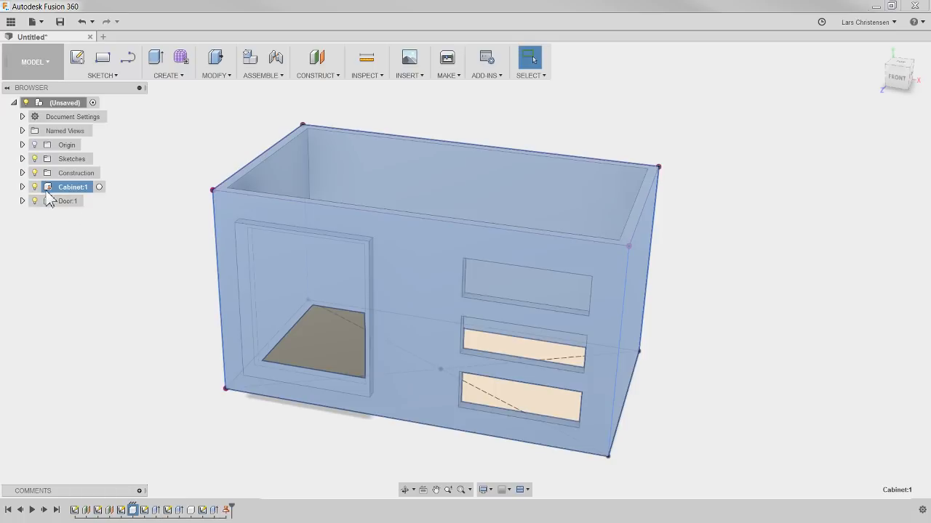
pyautogui.rightClick(69, 188)
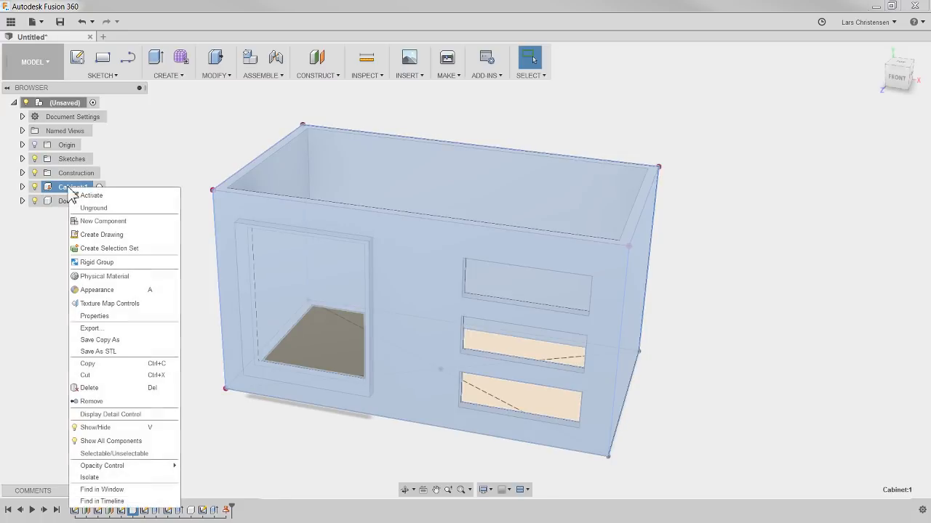
pyautogui.click(95, 209)
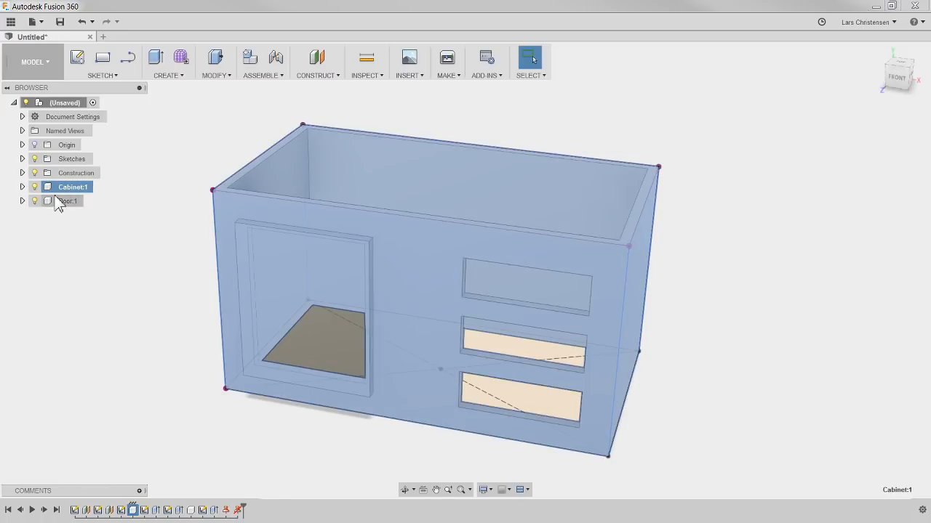
pyautogui.click(92, 266)
# Step: Join the Cabinet rigidly to the top-level component with an as-built joint, and undo a trial move of the door
pyautogui.click(252, 76)
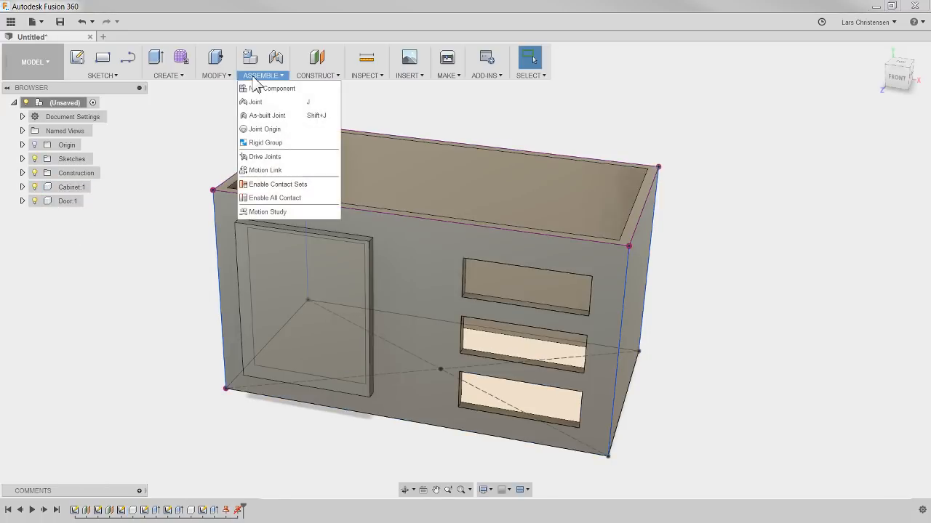
pyautogui.click(267, 116)
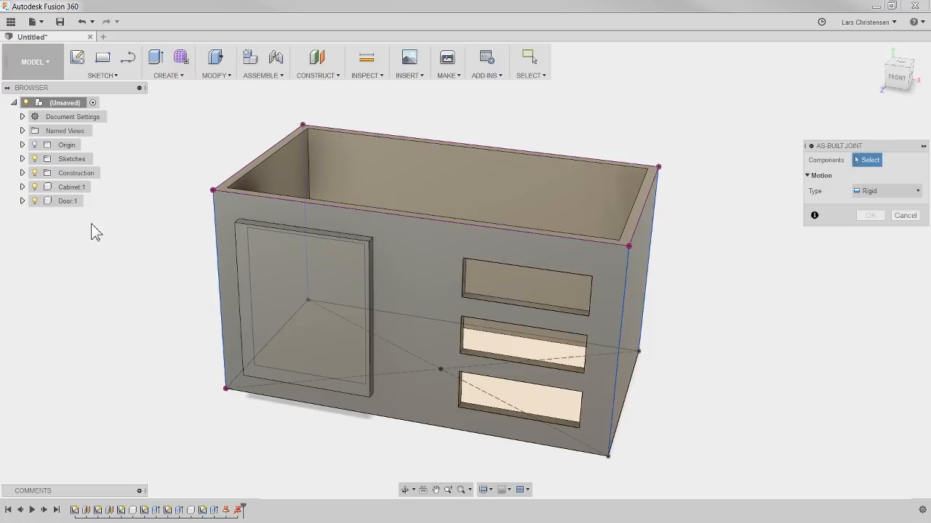
pyautogui.click(70, 188)
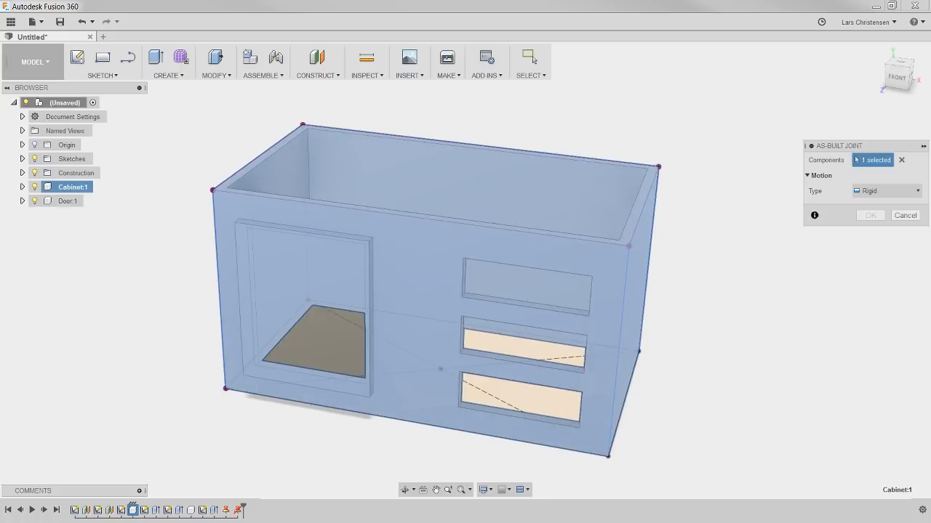
pyautogui.click(42, 103)
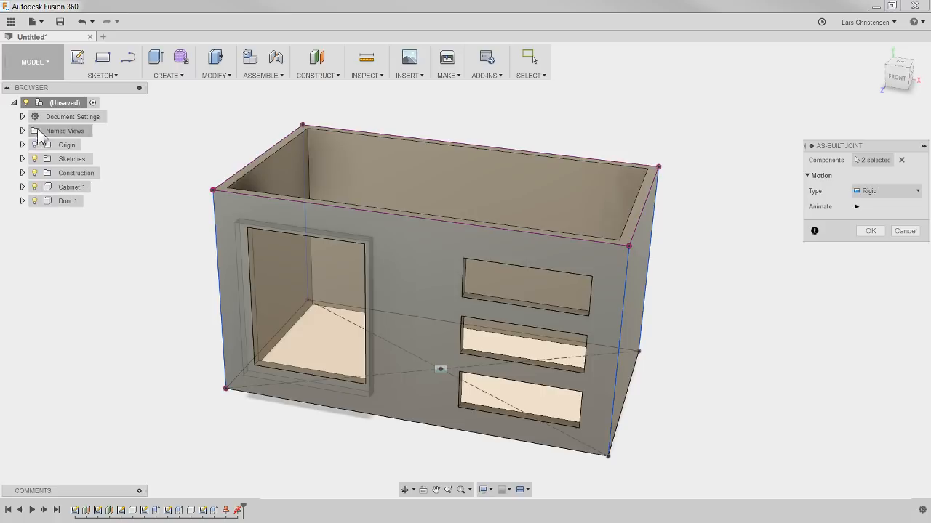
pyautogui.click(870, 232)
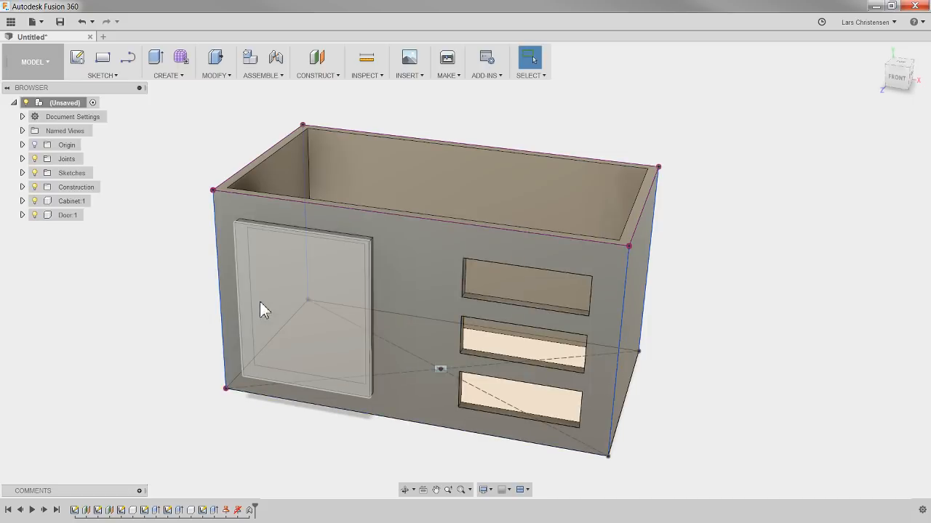
pyautogui.moveTo(266, 307); pyautogui.dragTo(134, 237)
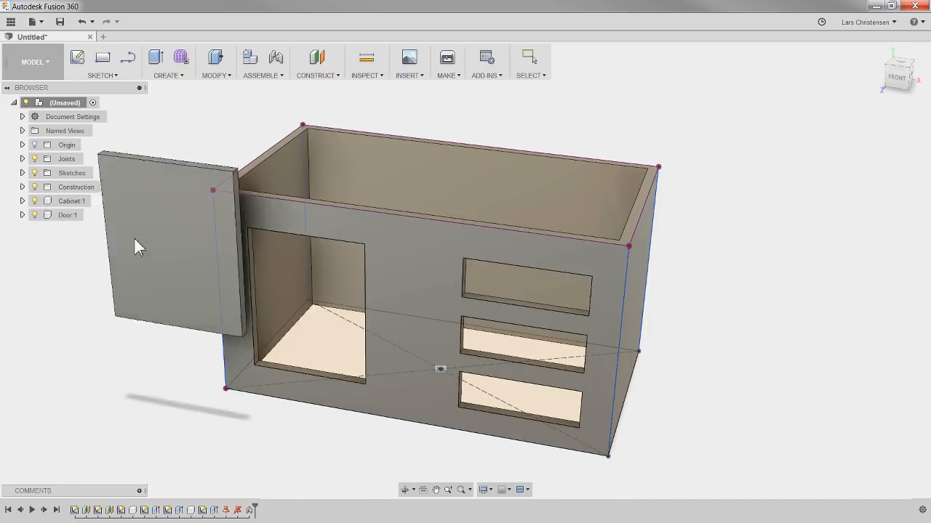
pyautogui.hotkey('ctrl', 'z')
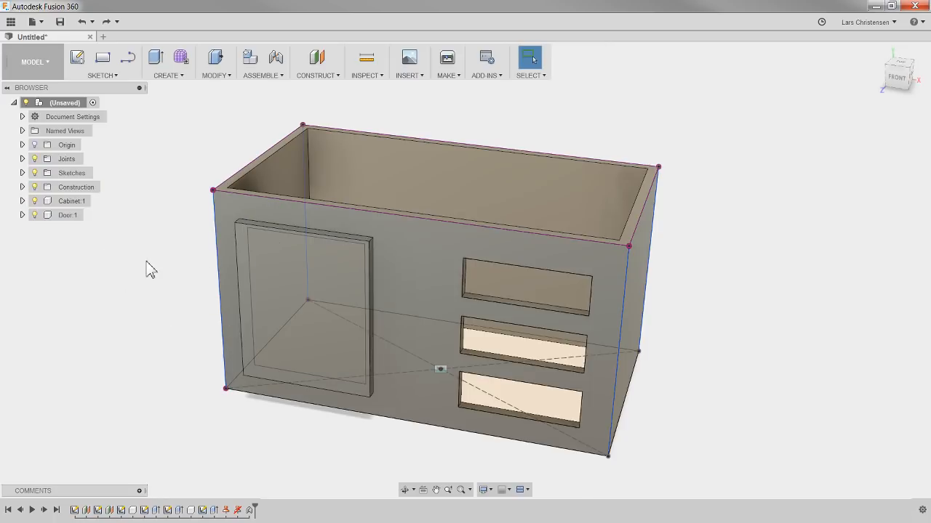
# Step: Start an as-built joint between the Cabinet and Door components with Revolute motion
pyautogui.click(264, 76)
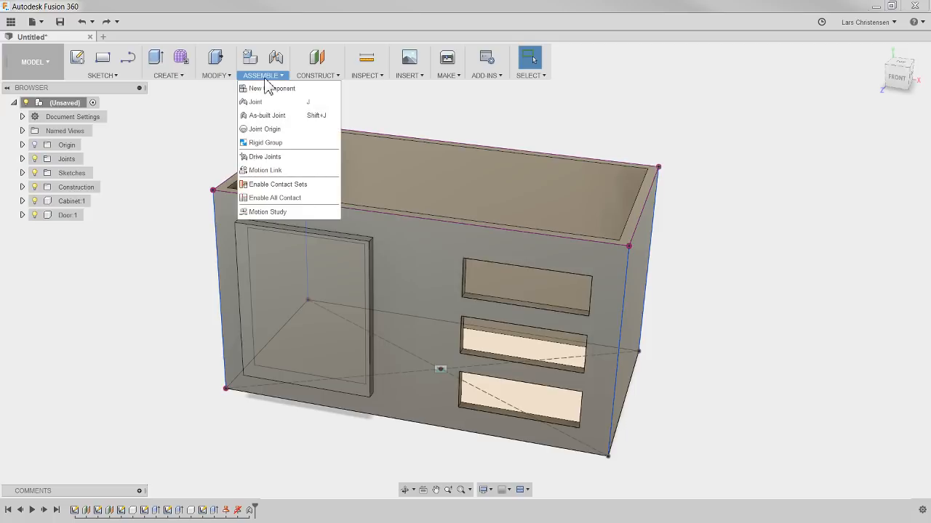
pyautogui.click(265, 117)
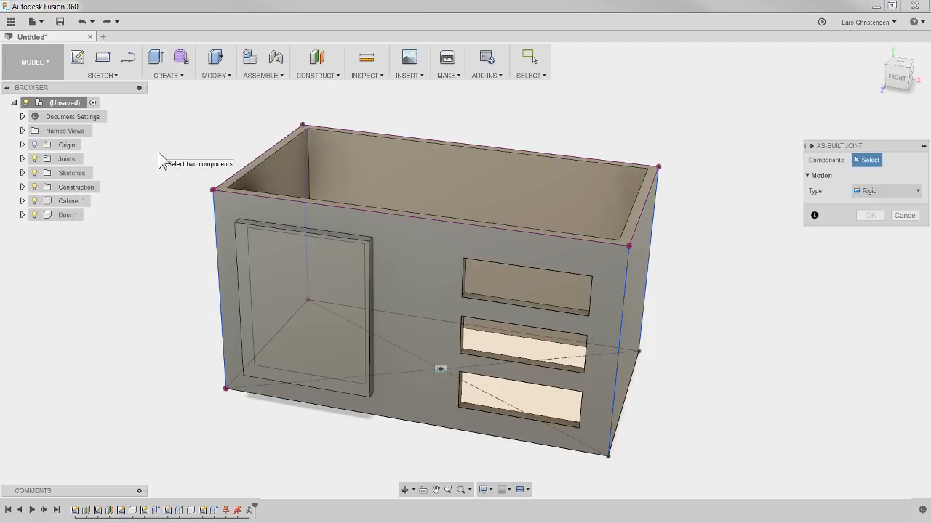
pyautogui.click(227, 206)
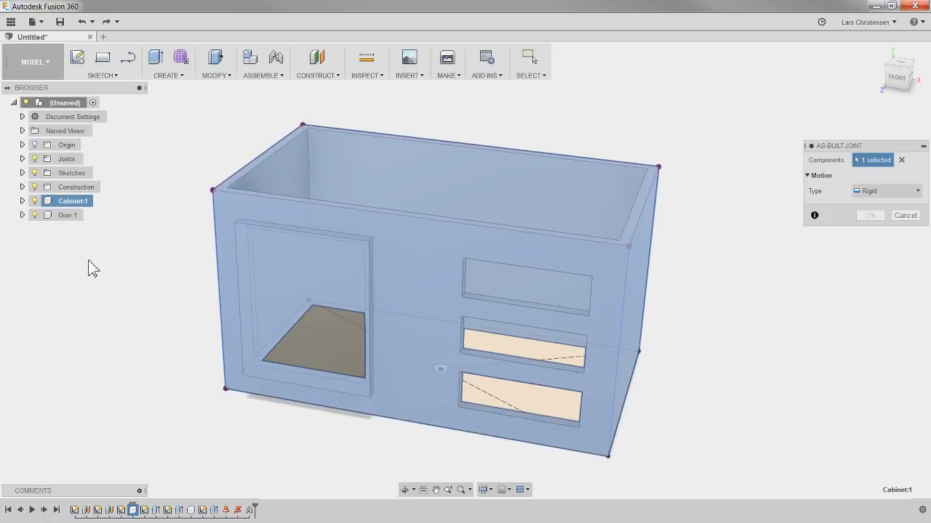
pyautogui.click(260, 309)
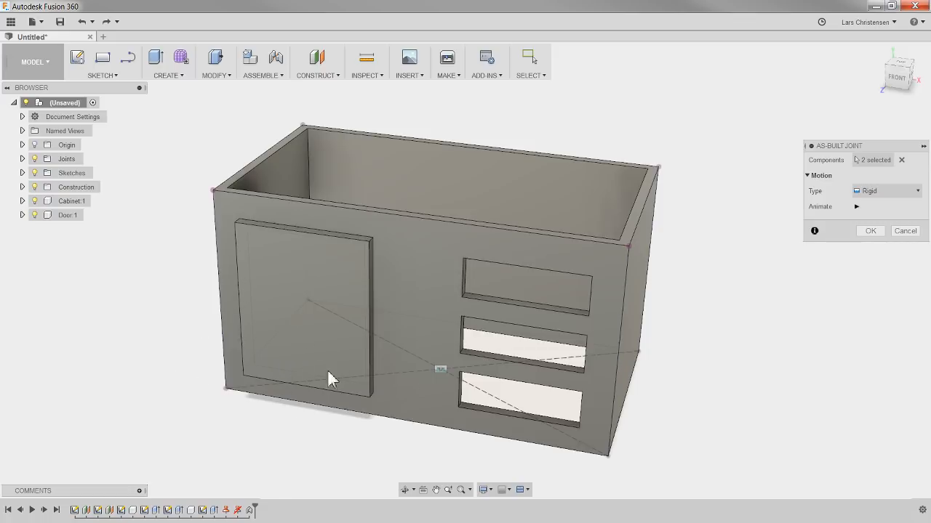
pyautogui.click(915, 194)
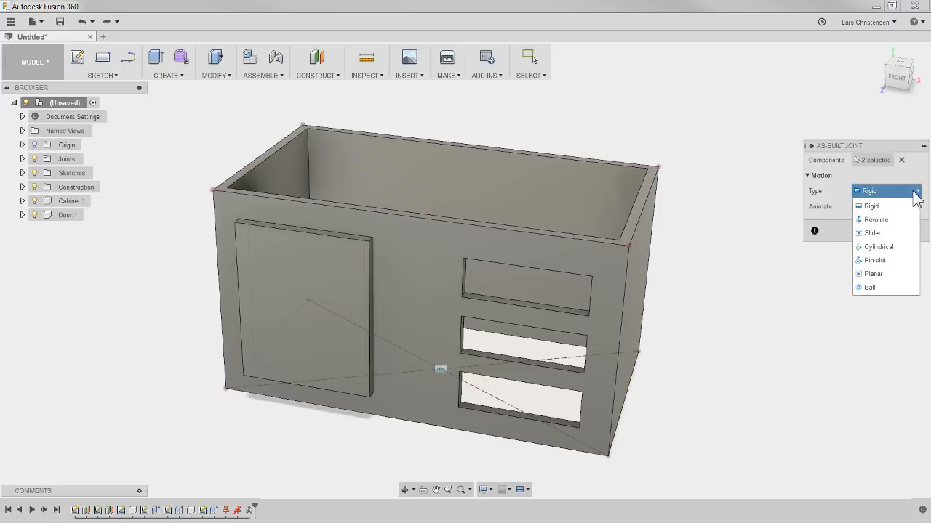
pyautogui.click(887, 219)
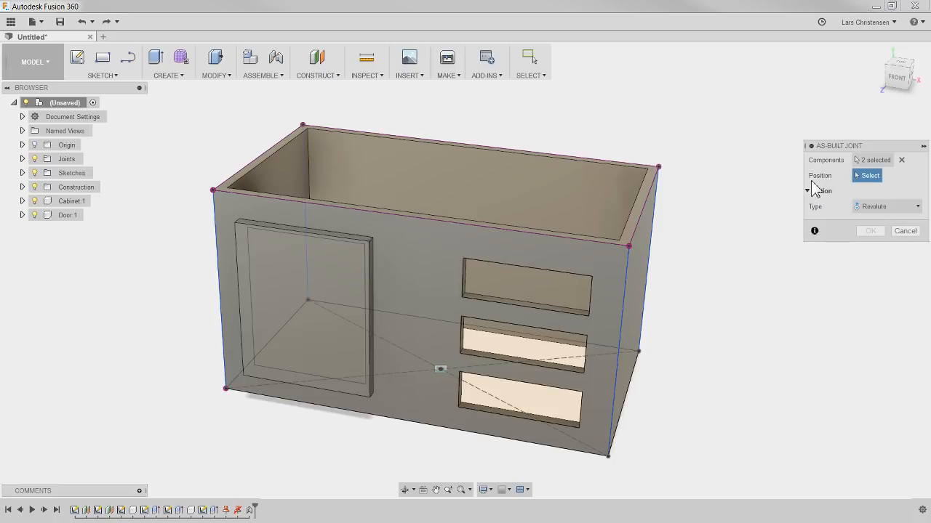
# Step: Place the revolute joint at the door's rear upper hinge-side corner, preview and accept its motion, and swing the door open
pyautogui.keyDown('shift'); pyautogui.moveTo(127, 327); pyautogui.dragTo(145, 401, button='middle'); pyautogui.keyUp('shift')
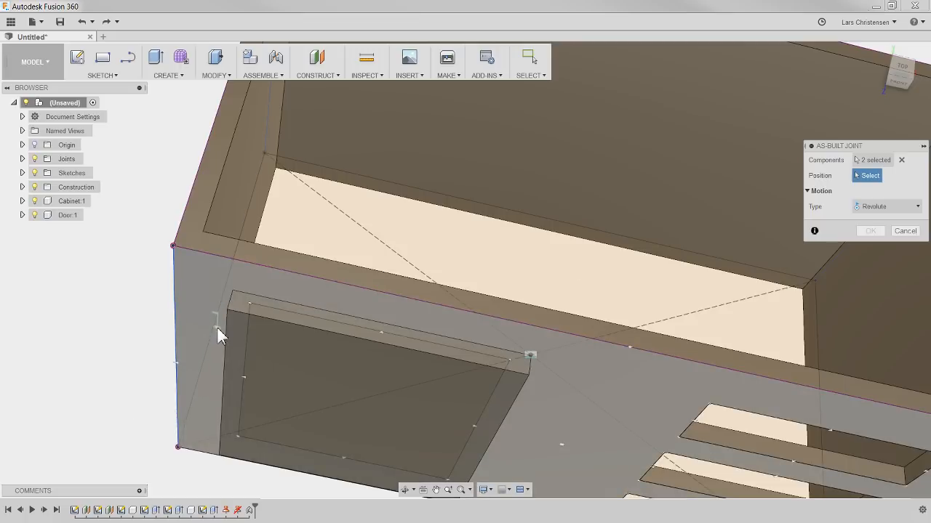
pyautogui.scroll(6, 231, 298)
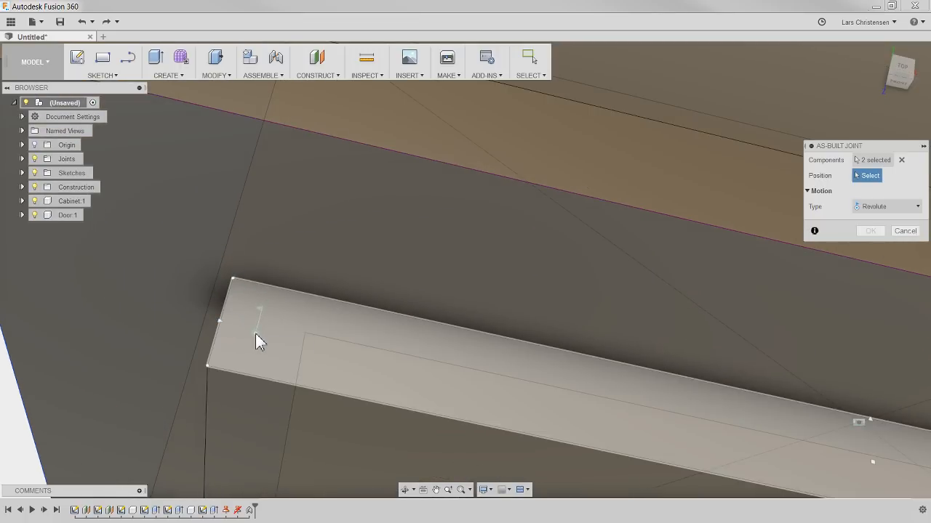
pyautogui.click(232, 280)
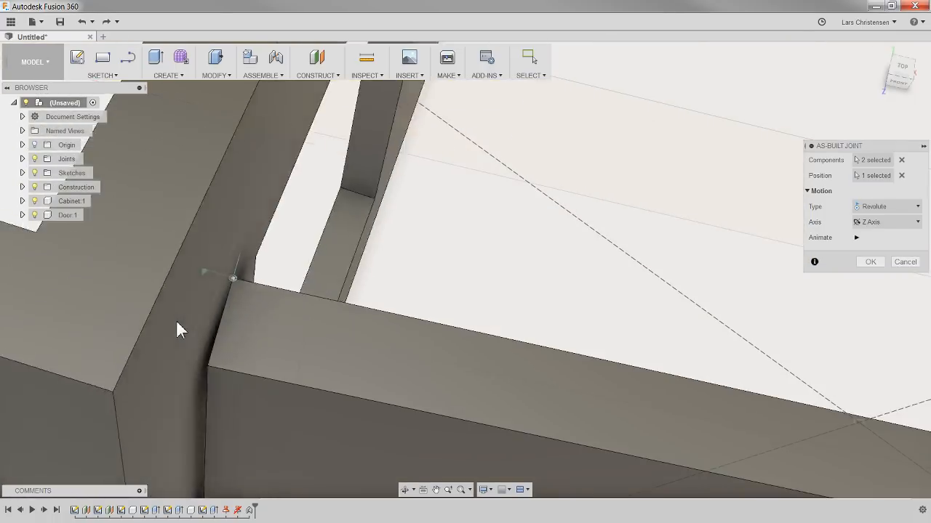
pyautogui.scroll(-3, 165, 308)
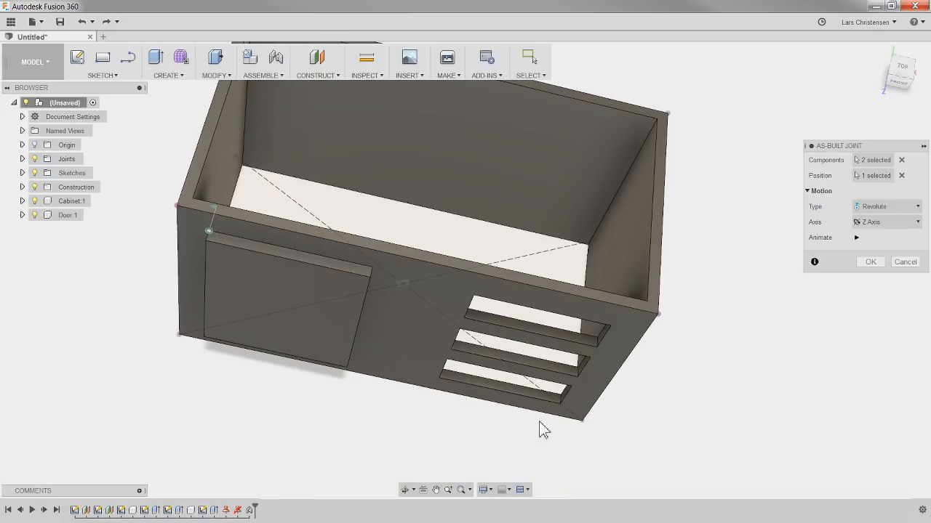
pyautogui.click(857, 238)
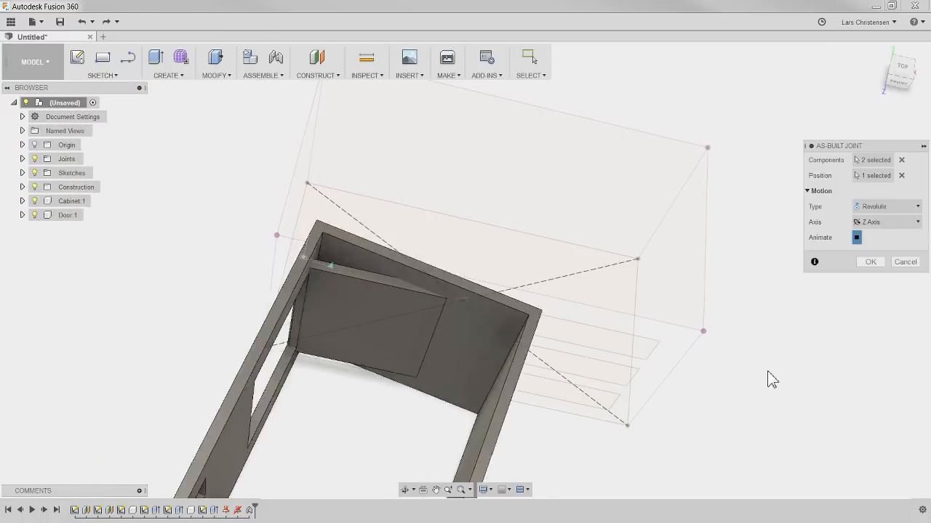
pyautogui.click(870, 262)
pyautogui.keyDown('shift'); pyautogui.moveTo(334, 423); pyautogui.dragTo(364, 299, button='middle'); pyautogui.keyUp('shift')
pyautogui.moveTo(364, 300); pyautogui.dragTo(374, 177)
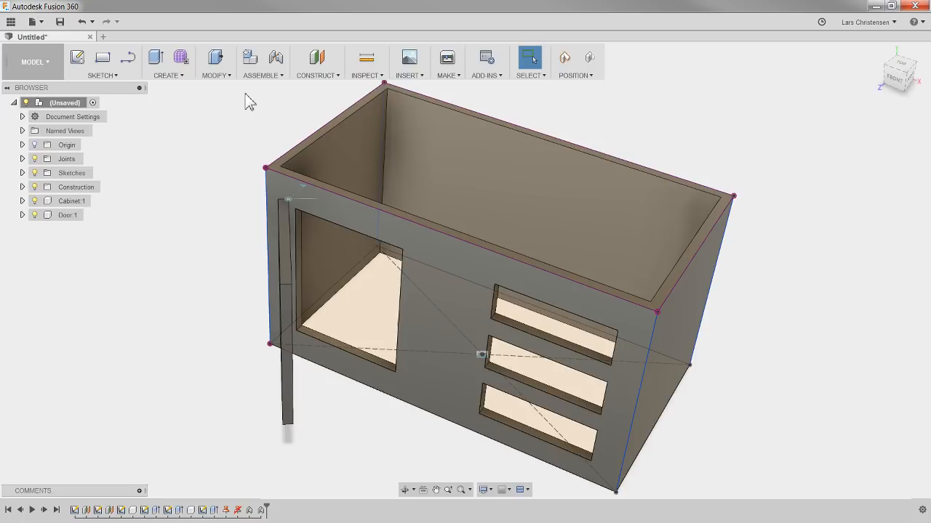
# Step: Enable contact sets and create a new contact set containing the cabinet and door bodies
pyautogui.click(264, 77)
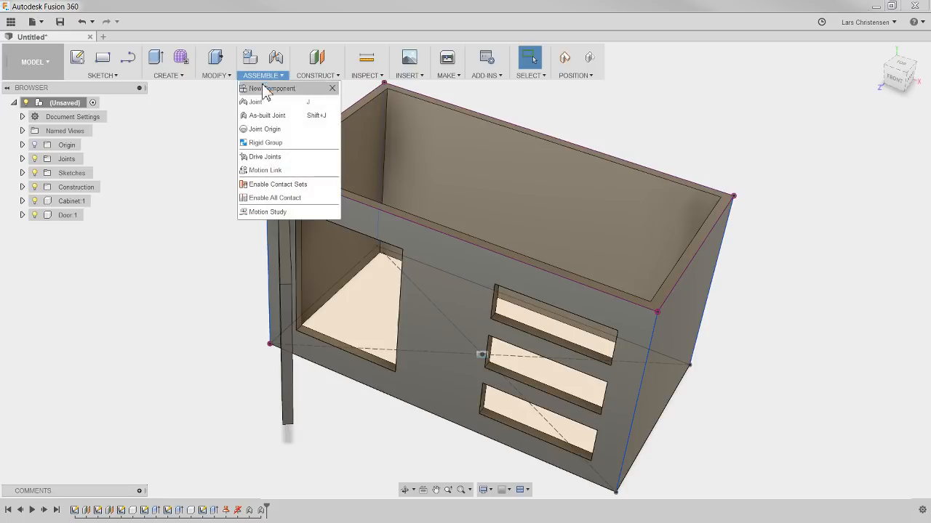
pyautogui.click(293, 186)
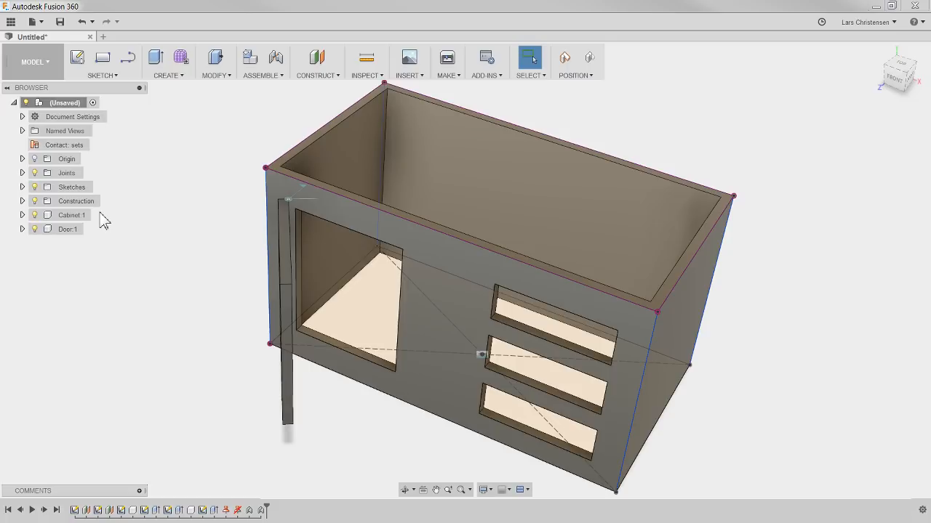
pyautogui.rightClick(78, 149)
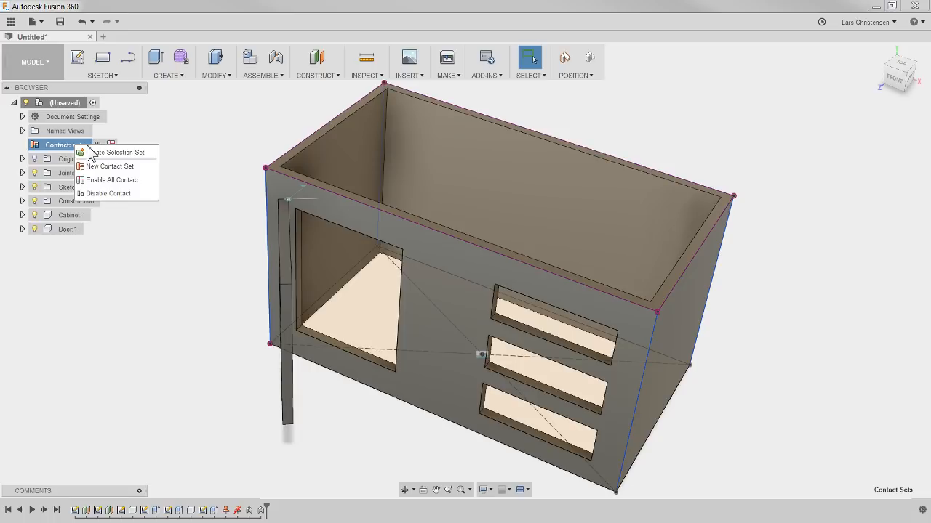
pyautogui.click(110, 167)
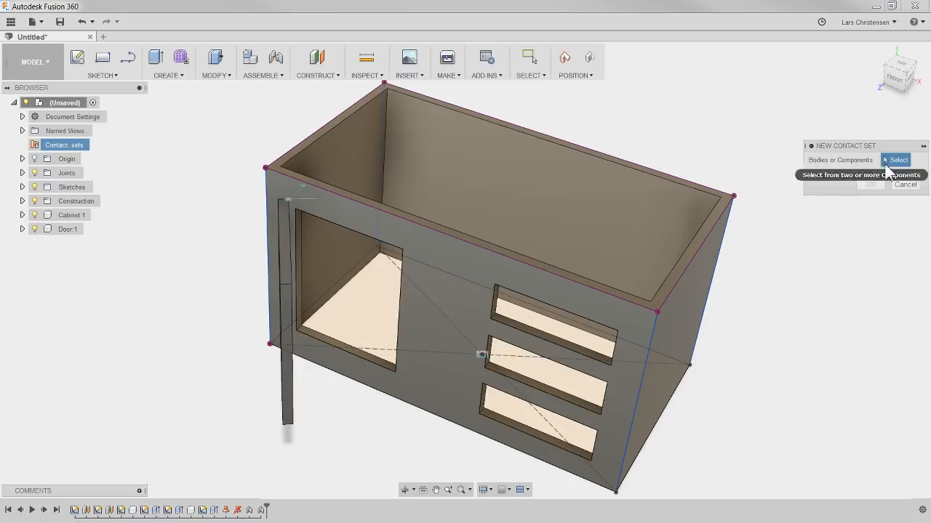
pyautogui.click(360, 222)
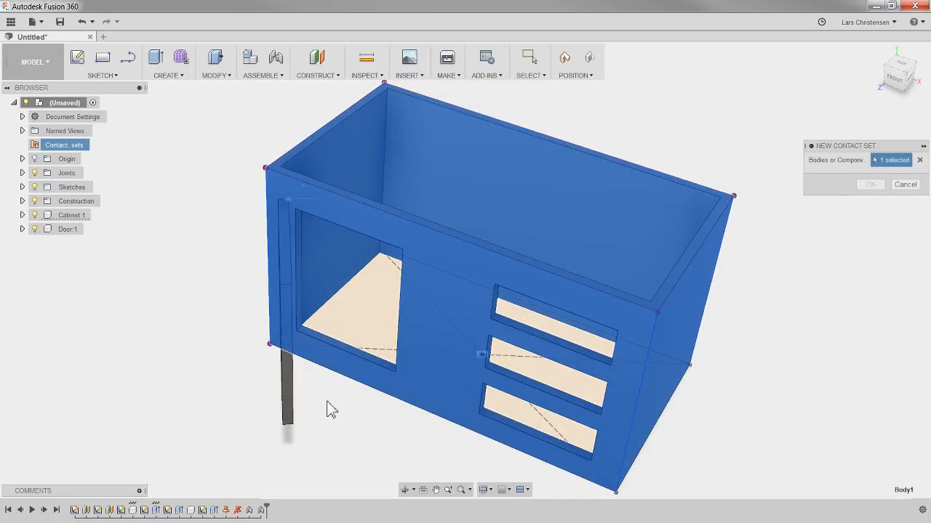
pyautogui.click(286, 418)
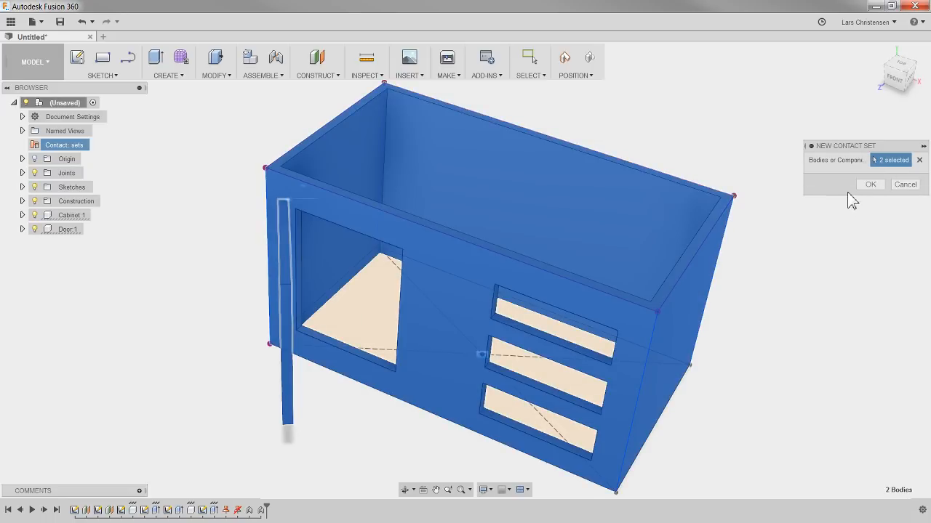
pyautogui.click(870, 185)
# Step: Swing the door toward the cabinet front to test the contact set, leaving it nearly closed
pyautogui.moveTo(282, 408); pyautogui.dragTo(264, 378)
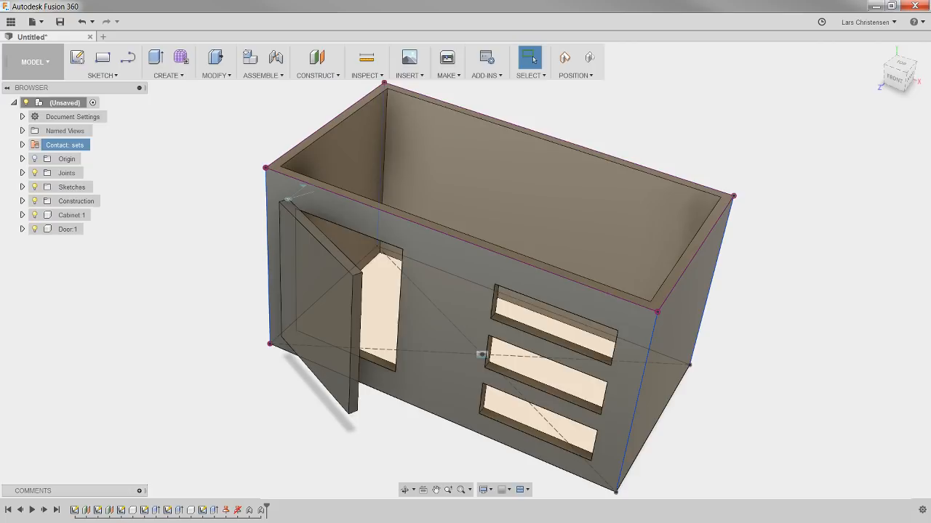
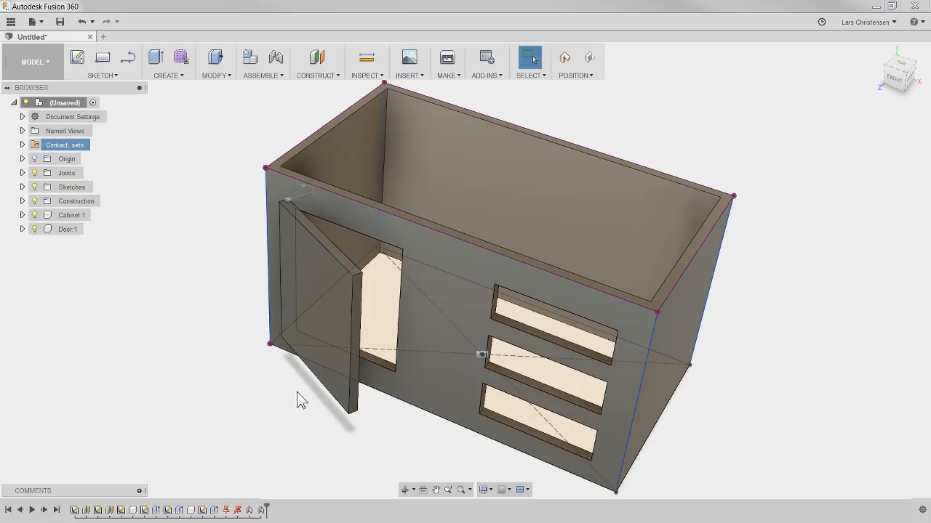
pyautogui.keyDown('shift'); pyautogui.moveTo(251, 380); pyautogui.dragTo(341, 239, button='middle'); pyautogui.keyUp('shift')
pyautogui.moveTo(351, 250); pyautogui.dragTo(407, 245)
pyautogui.press('Escape')
pyautogui.keyDown('shift'); pyautogui.moveTo(246, 378); pyautogui.dragTo(407, 497, button='middle'); pyautogui.keyUp('shift')
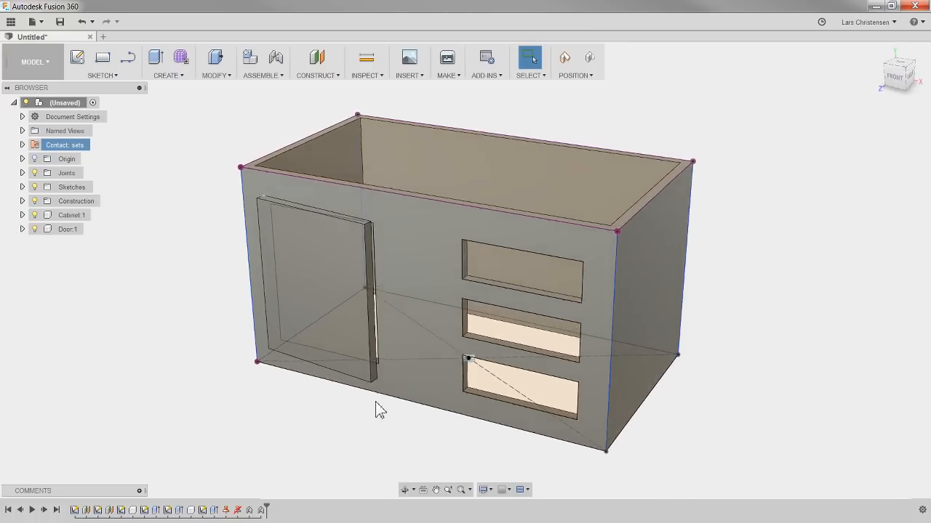
# Step: Hide the Joints and Sketches folders and swing the door partly open
pyautogui.click(35, 186)
pyautogui.click(35, 187)
pyautogui.moveTo(325, 293); pyautogui.dragTo(283, 273)
pyautogui.keyDown('shift'); pyautogui.moveTo(283, 273); pyautogui.dragTo(427, 86, button='middle'); pyautogui.keyUp('shift')
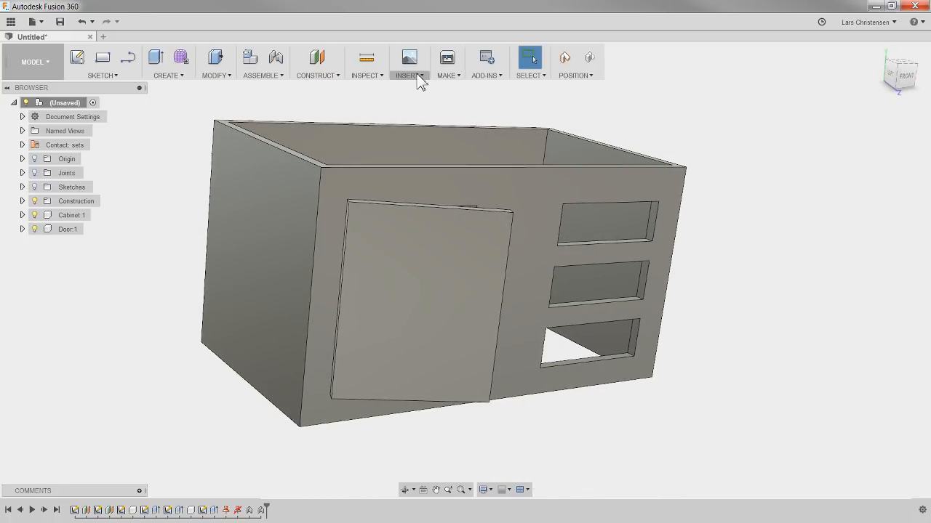
pyautogui.click(409, 70)
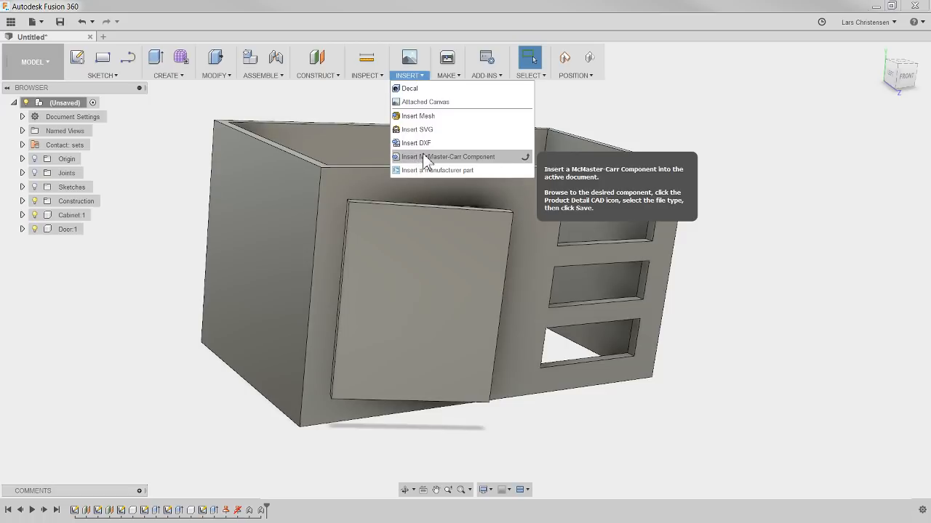
pyautogui.click(722, 139)
pyautogui.keyDown('shift'); pyautogui.moveTo(722, 138); pyautogui.dragTo(204, 447, button='middle'); pyautogui.keyUp('shift')
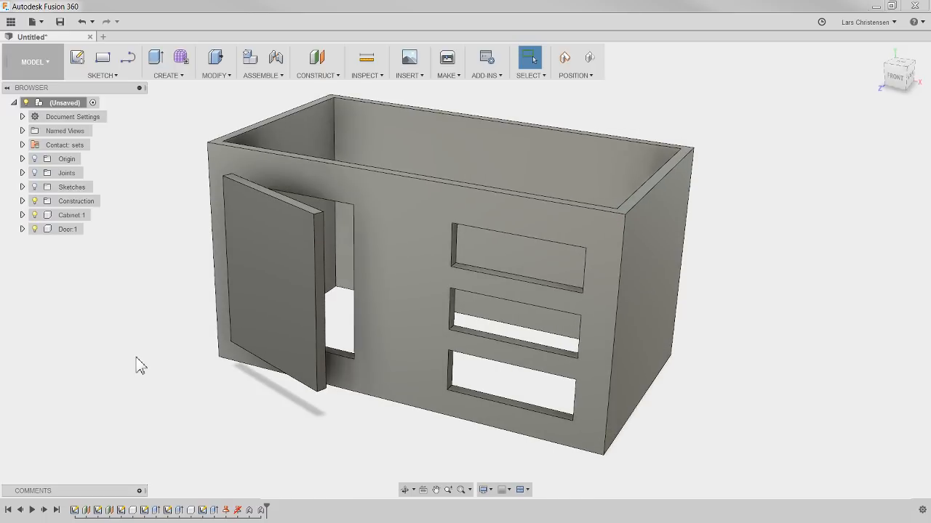
# Step: Replace the design's existing appearance with Cherry - Glossy from the finished wood appearances
pyautogui.rightClick(149, 247)
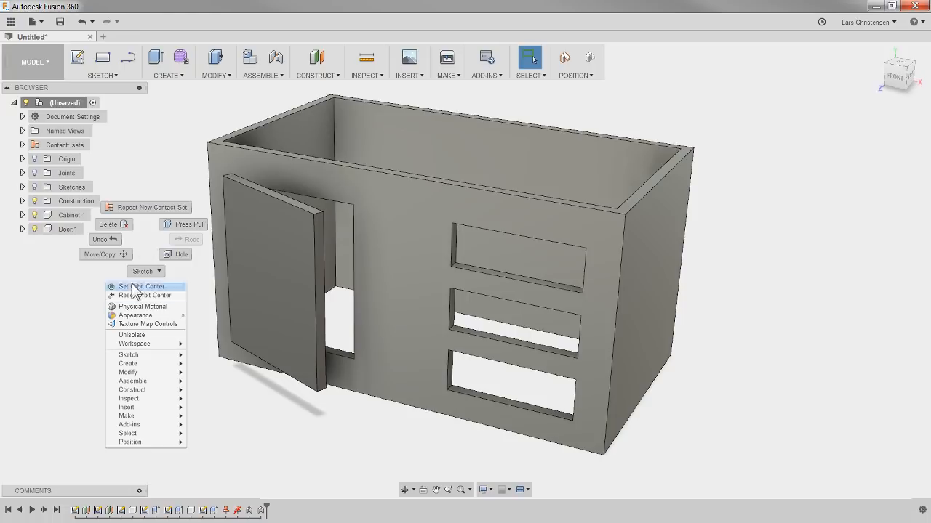
pyautogui.click(136, 316)
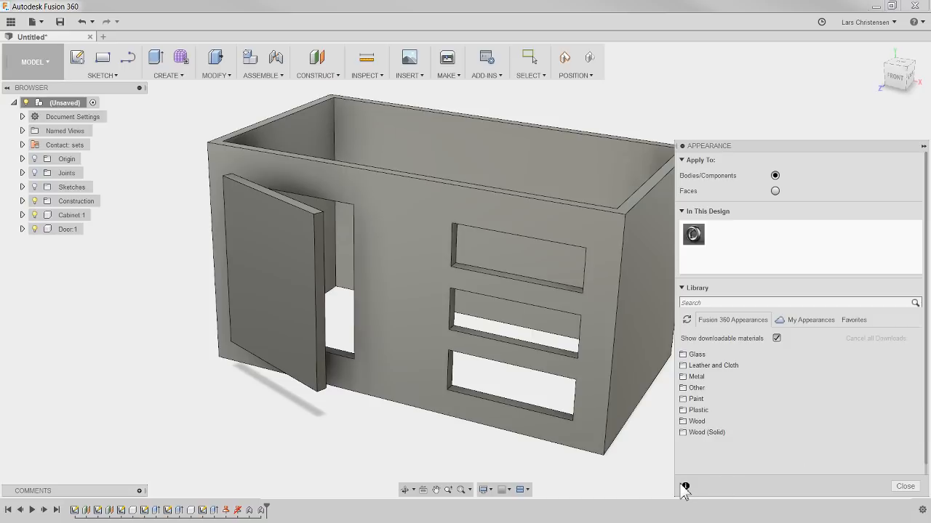
pyautogui.click(700, 423)
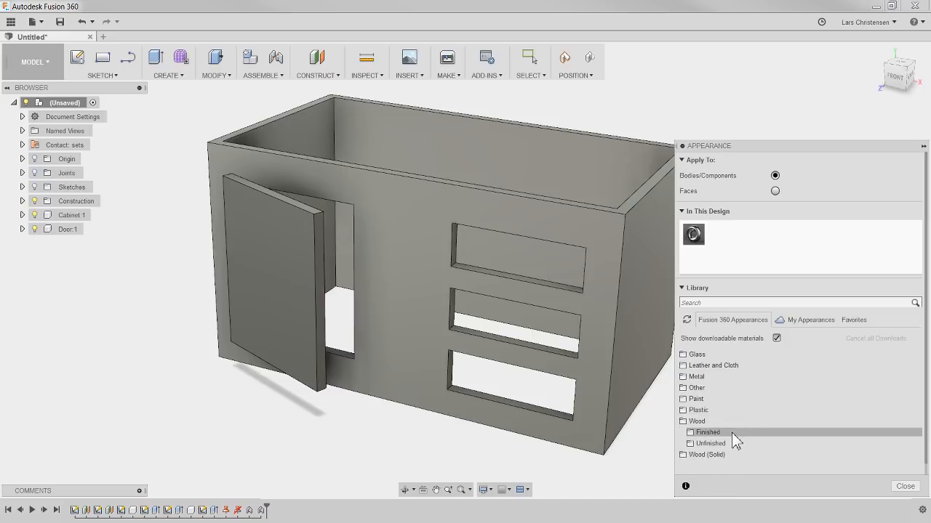
pyautogui.click(732, 433)
pyautogui.scroll(-1, 761, 398)
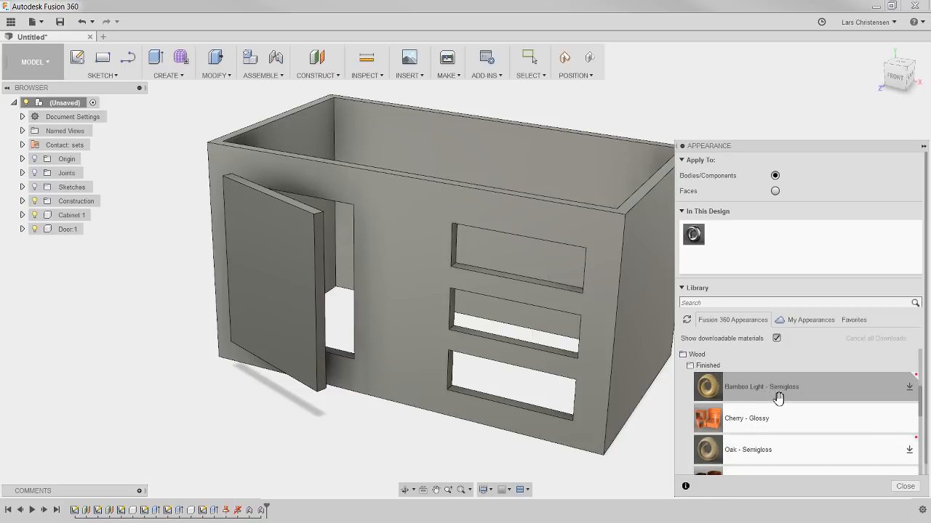
pyautogui.scroll(-2, 782, 396)
pyautogui.moveTo(822, 372); pyautogui.dragTo(691, 239)
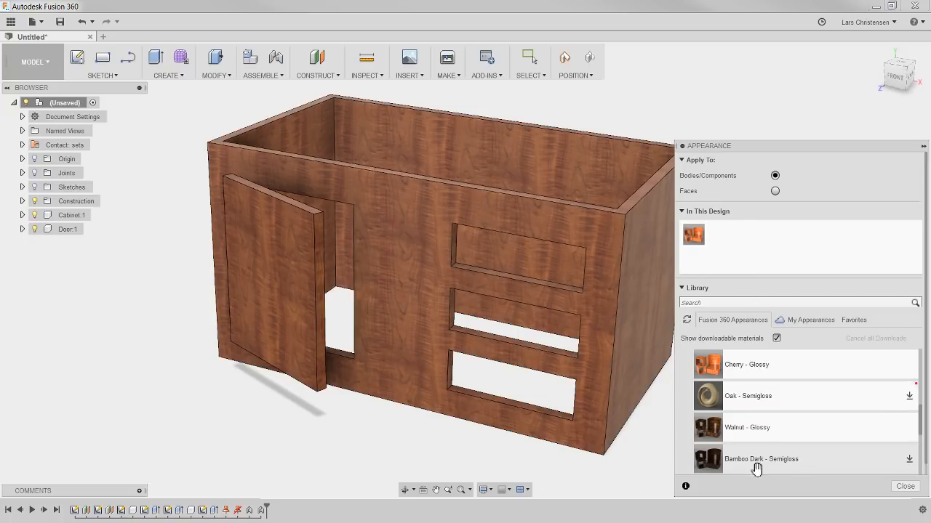
pyautogui.click(905, 486)
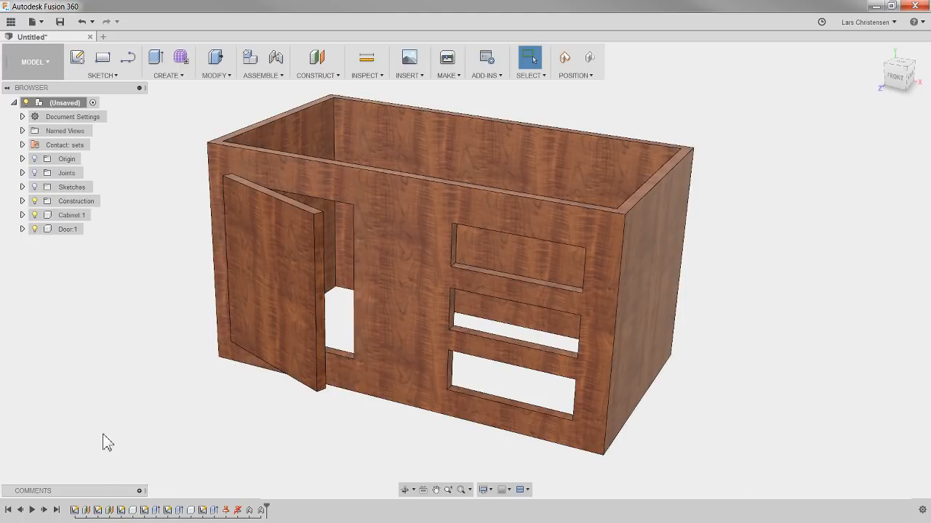
# Step: Create a new component under the top-level assembly and name it Drawer
pyautogui.moveTo(251, 338); pyautogui.dragTo(160, 385)
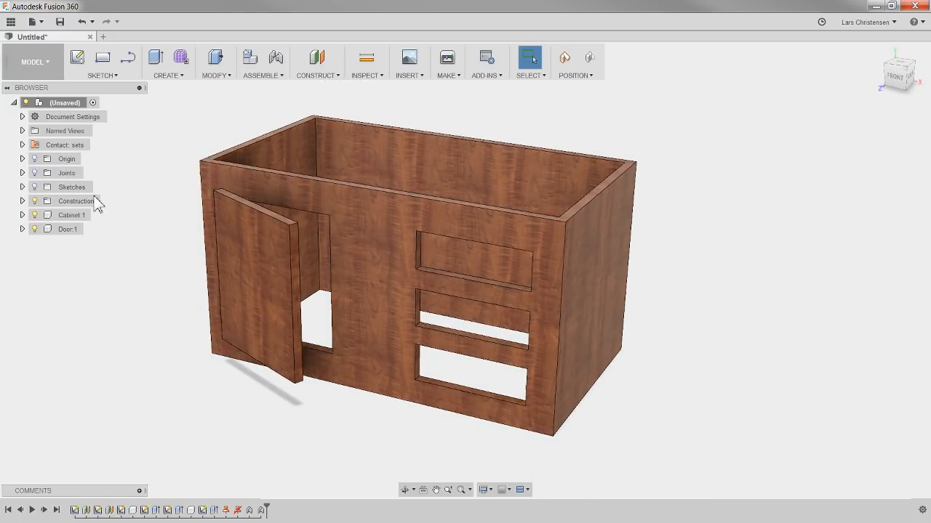
pyautogui.rightClick(73, 106)
pyautogui.click(80, 111)
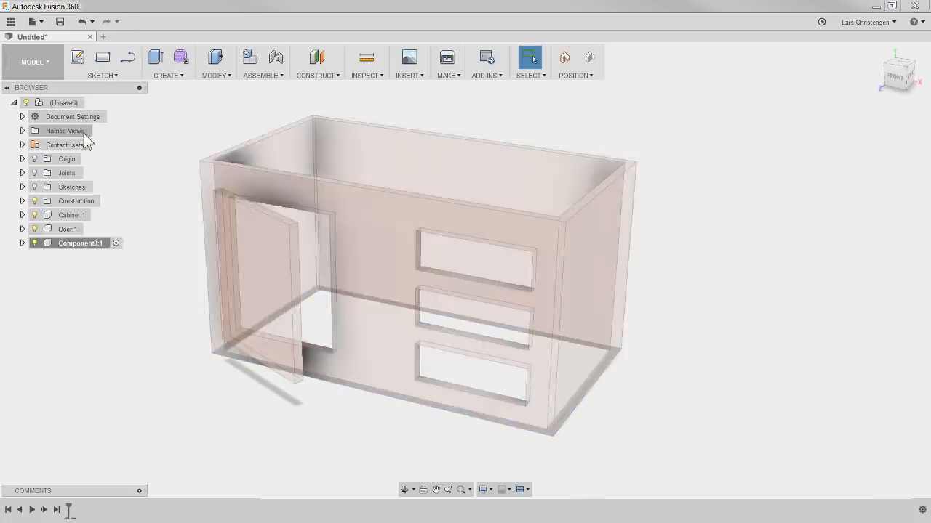
pyautogui.click(83, 245)
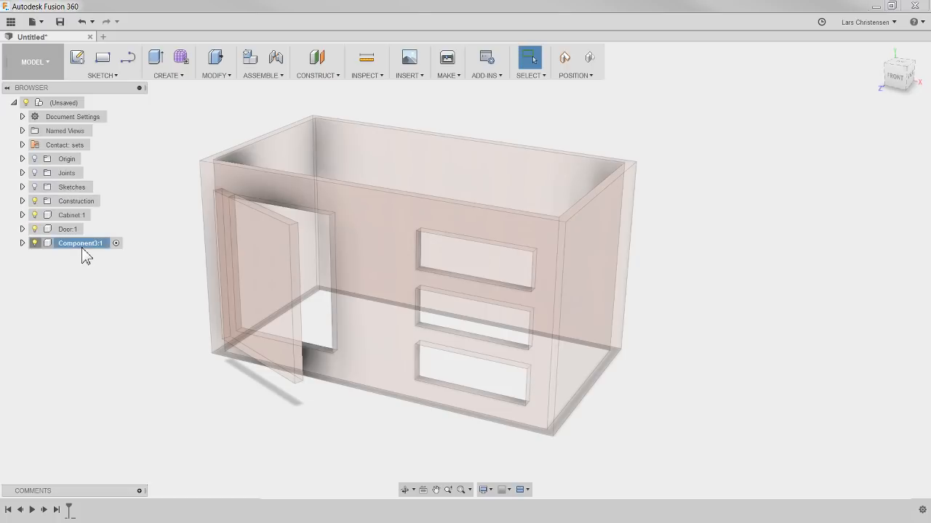
pyautogui.click(82, 244)
pyautogui.press('Return')
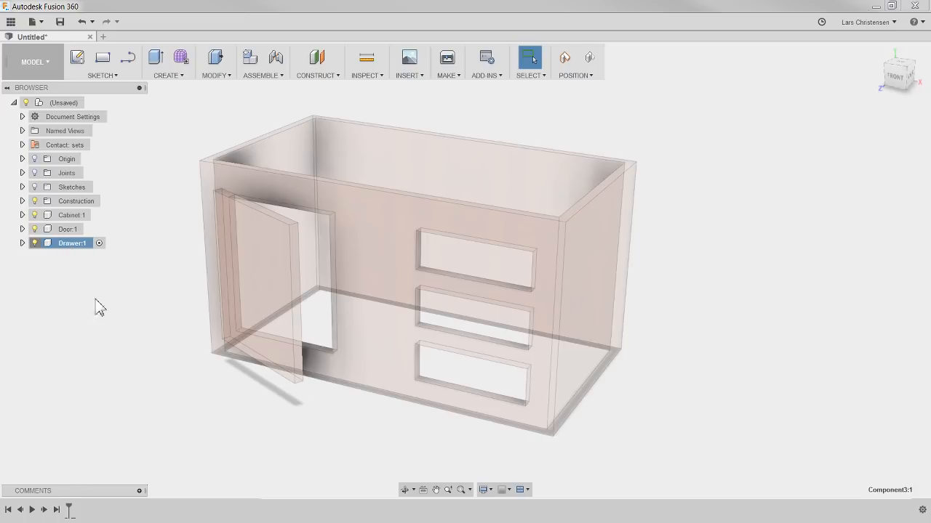
# Step: Start a sketch on the cabinet's front face, continuing in the previous position, and project the four edges of the uppermost drawer opening
pyautogui.click(77, 57)
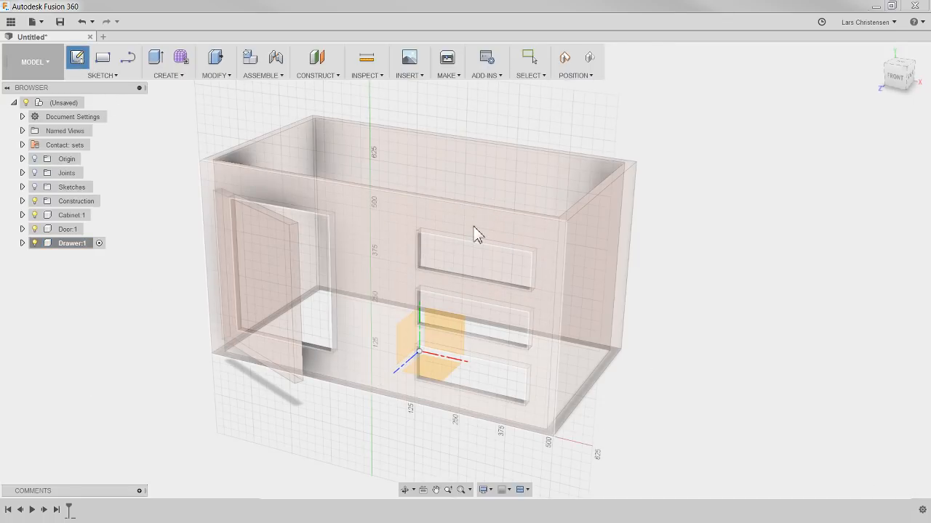
pyautogui.click(473, 226)
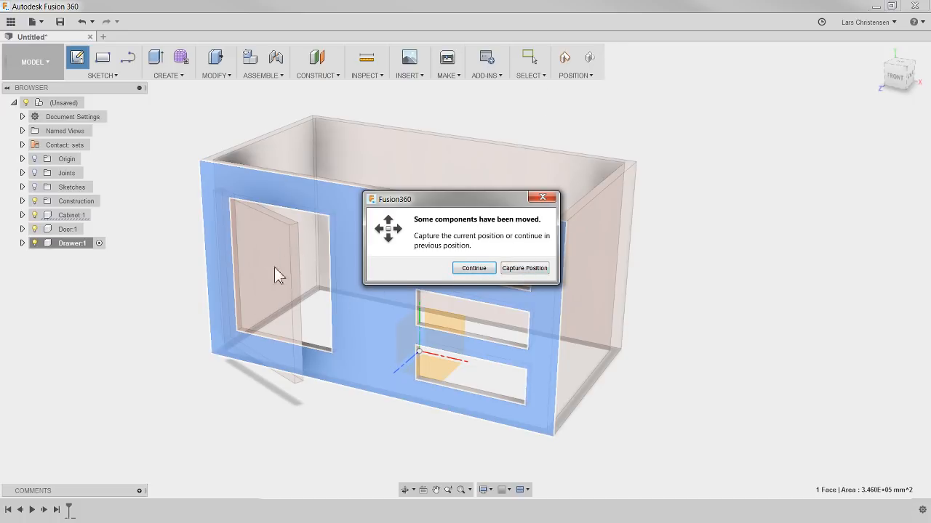
pyautogui.click(483, 270)
pyautogui.scroll(3, 468, 469)
pyautogui.press('p')
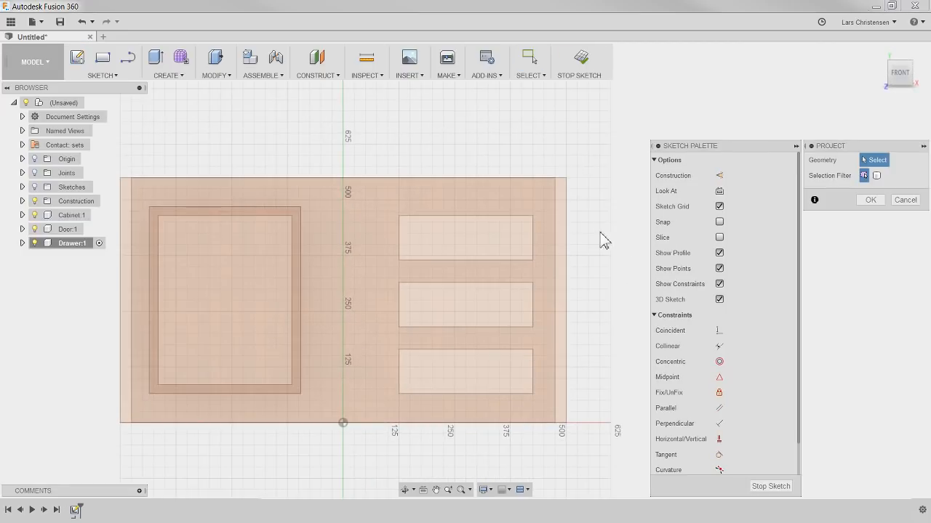
pyautogui.click(477, 216)
pyautogui.click(533, 249)
pyautogui.click(509, 261)
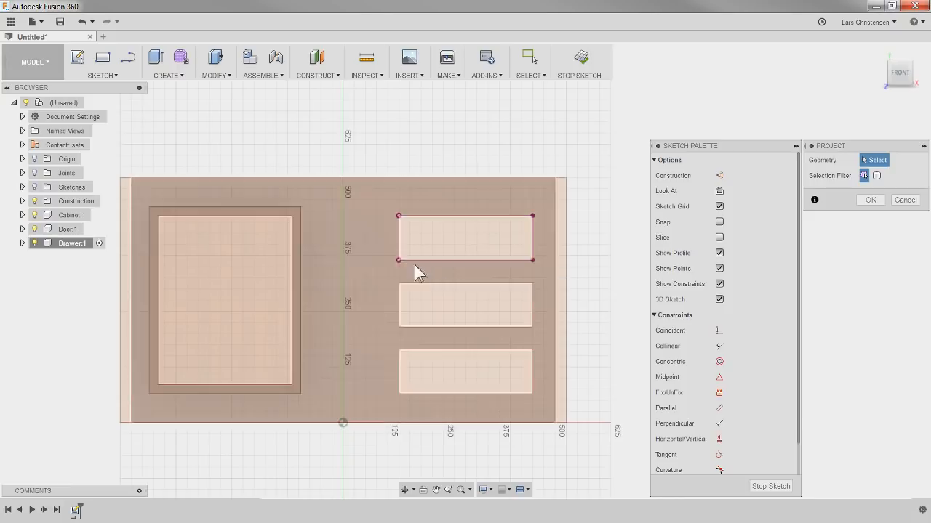
pyautogui.click(399, 251)
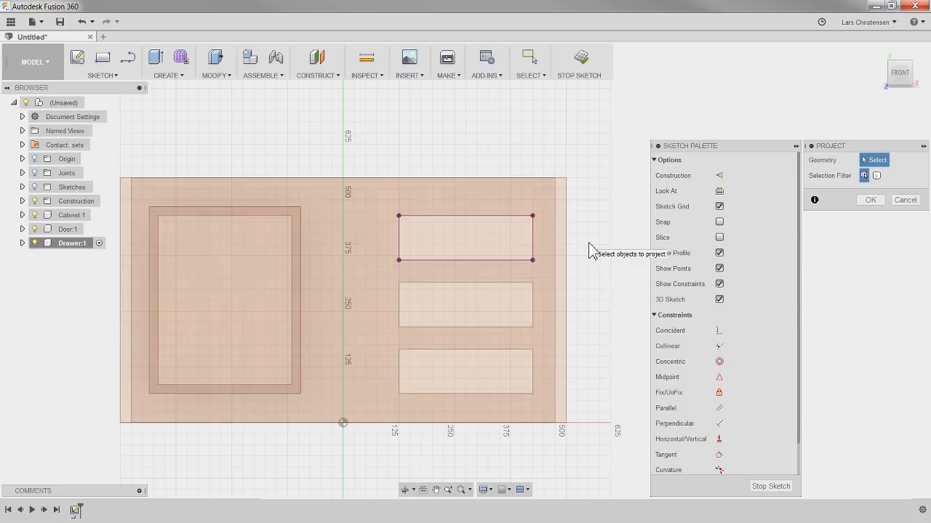
# Step: Offset the projected drawer opening outward by 15 mm
pyautogui.press('o')
pyautogui.click(510, 216)
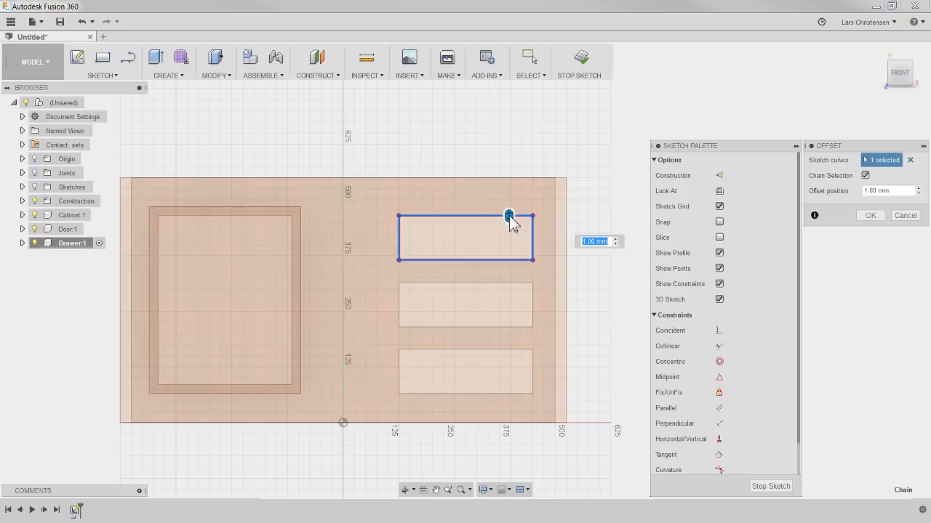
pyautogui.moveTo(509, 216); pyautogui.dragTo(511, 210)
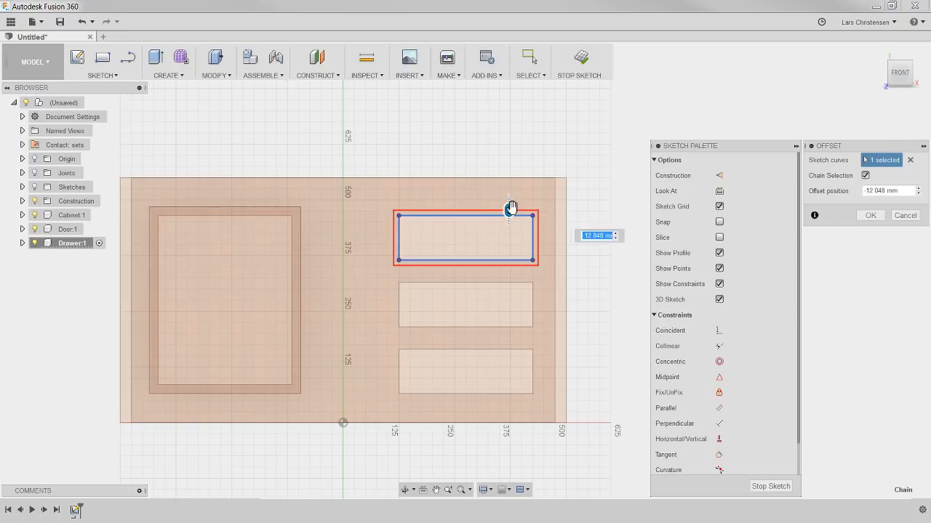
pyautogui.press('Return')
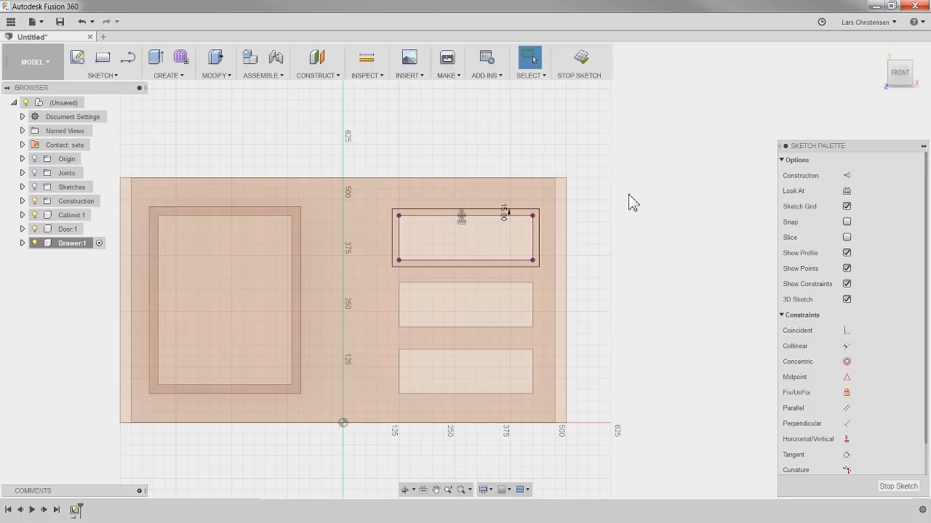
# Step: Extrude both the inner and the border profile 25 mm outward as a new drawer front body
pyautogui.press('e')
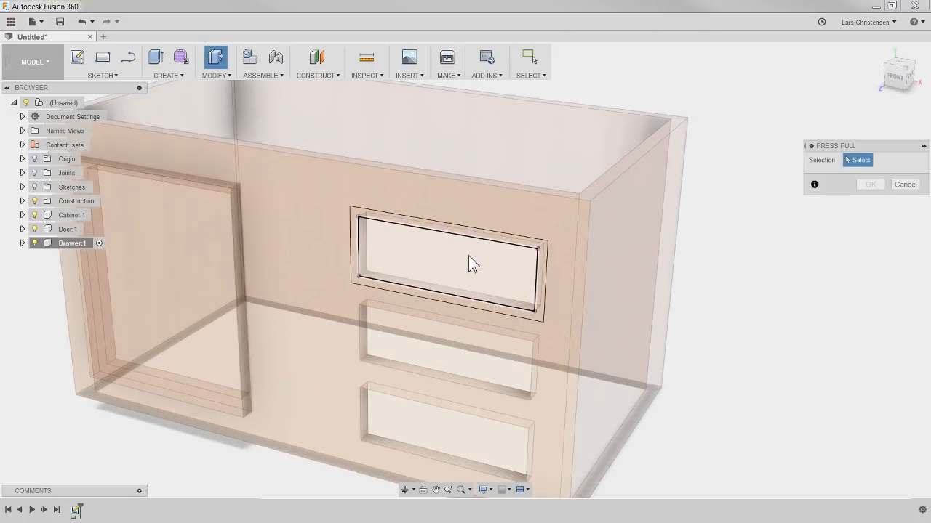
pyautogui.click(465, 248)
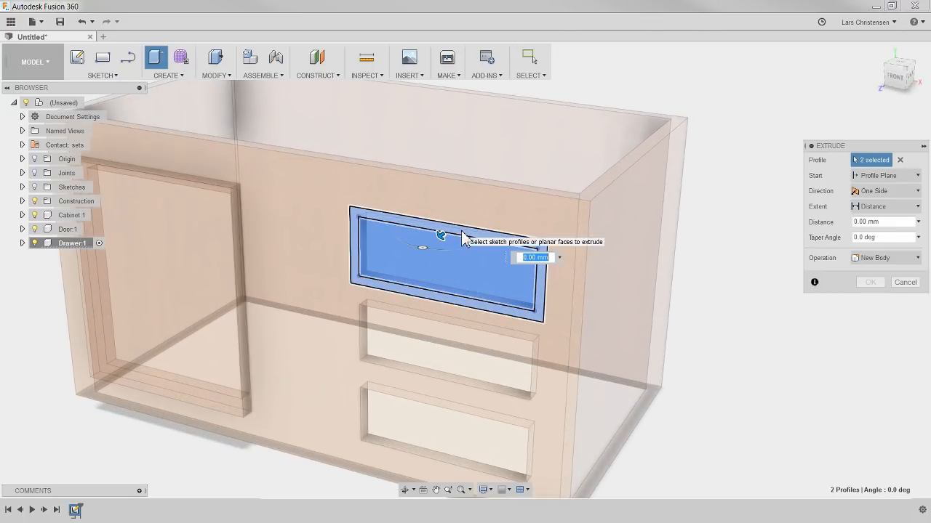
pyautogui.click(463, 233)
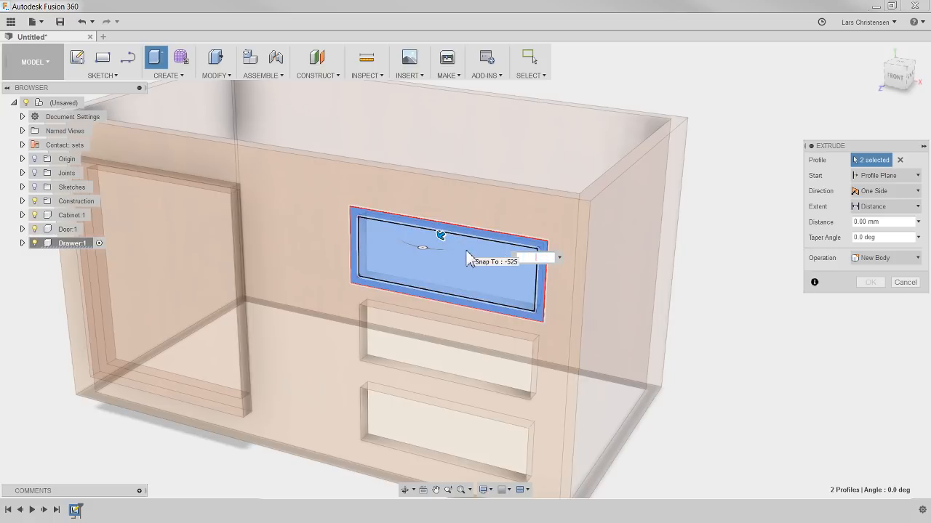
pyautogui.write('25')
pyautogui.press('Return')
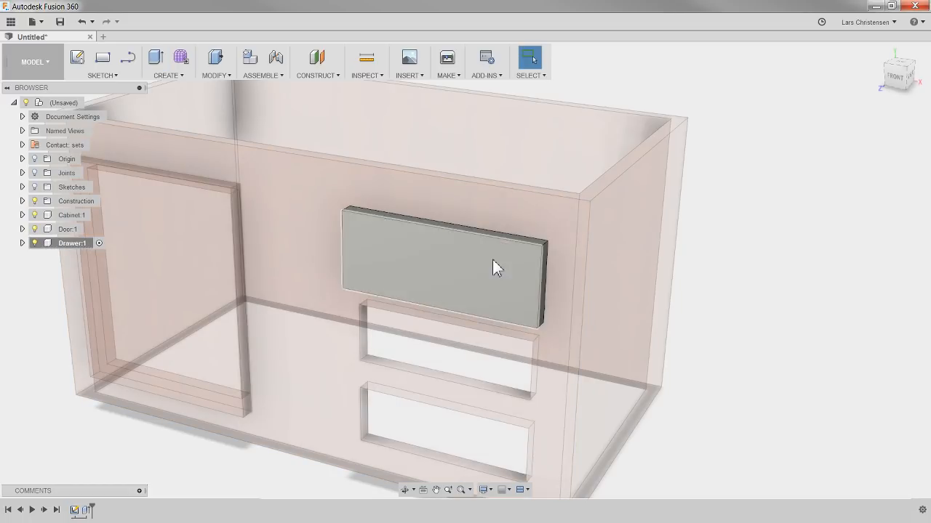
# Step: Move the unjoined drawer front freely to test its motion, and revert it to its original position
pyautogui.keyDown('shift'); pyautogui.moveTo(738, 277); pyautogui.dragTo(297, 439, button='middle'); pyautogui.keyUp('shift')
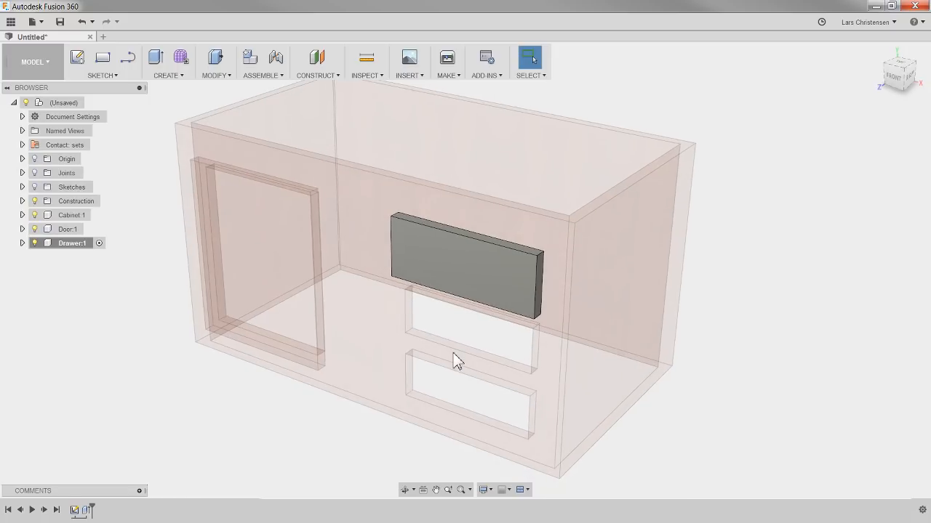
pyautogui.moveTo(457, 267); pyautogui.dragTo(501, 298)
pyautogui.click(647, 58)
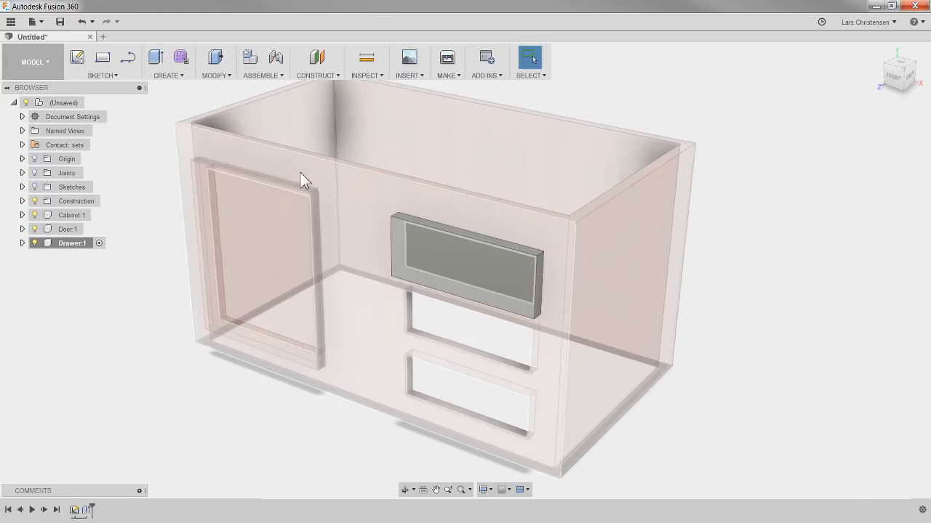
# Step: Start an as-built joint between the cabinet and the drawer with the Slider motion type
pyautogui.click(260, 75)
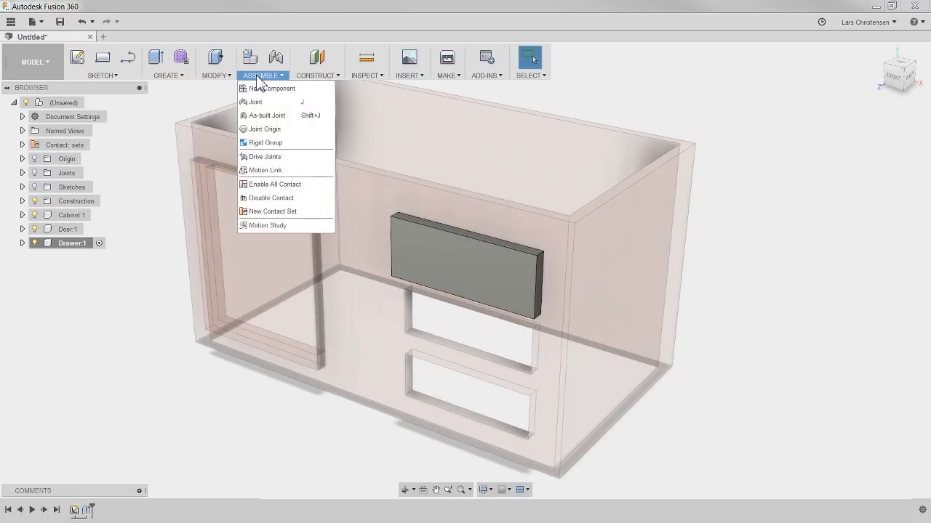
pyautogui.click(267, 115)
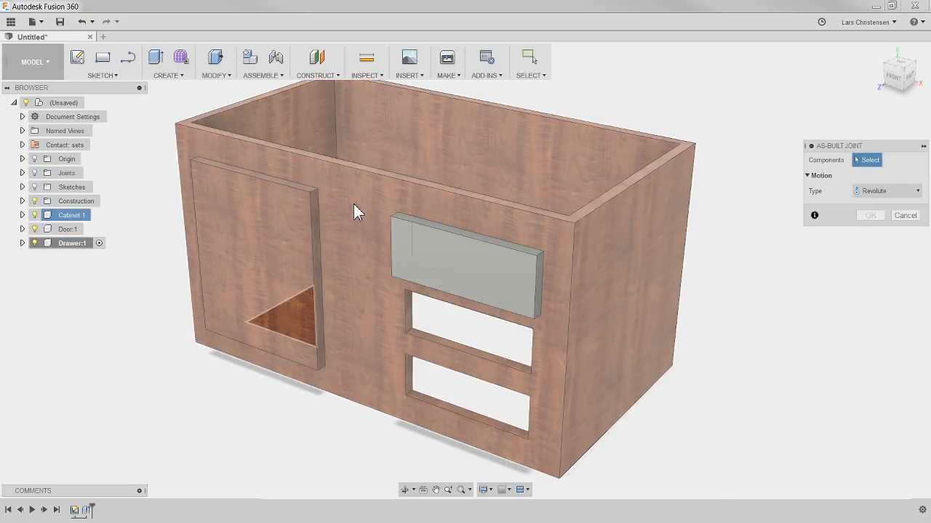
pyautogui.click(361, 187)
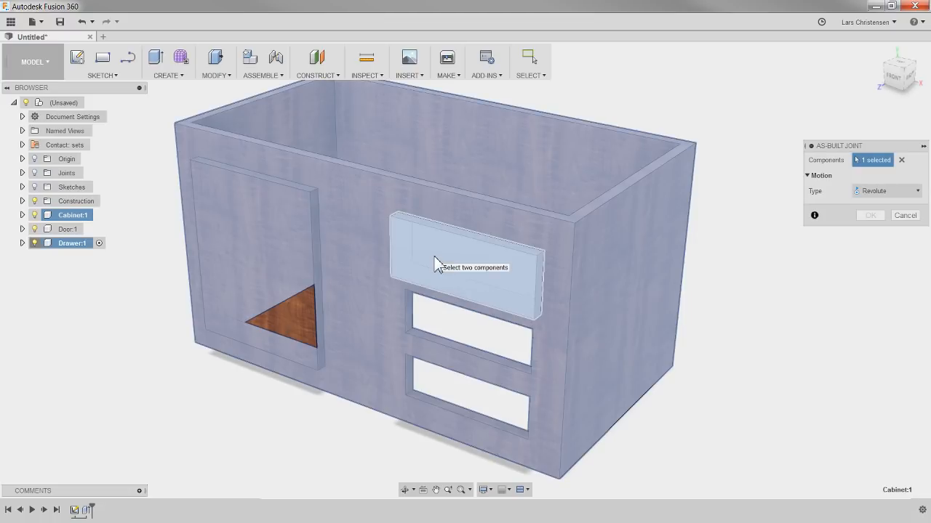
pyautogui.click(435, 258)
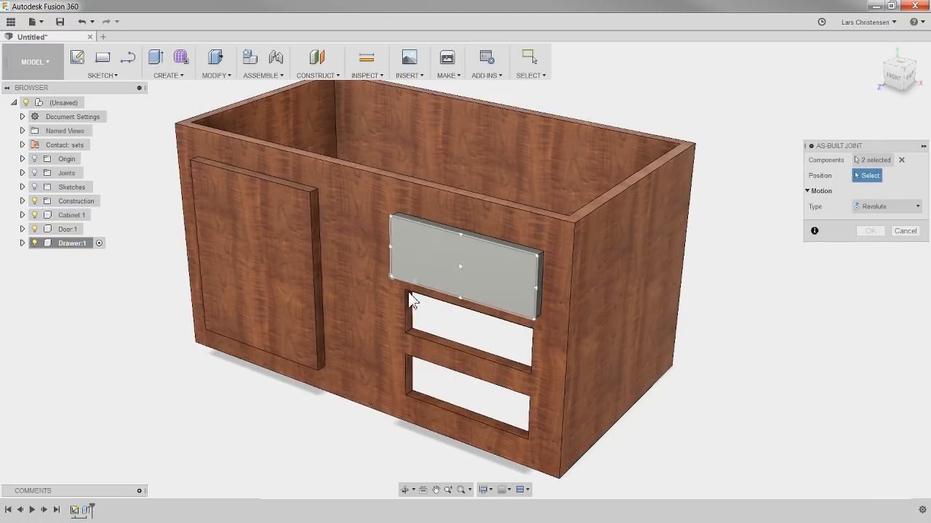
pyautogui.click(894, 207)
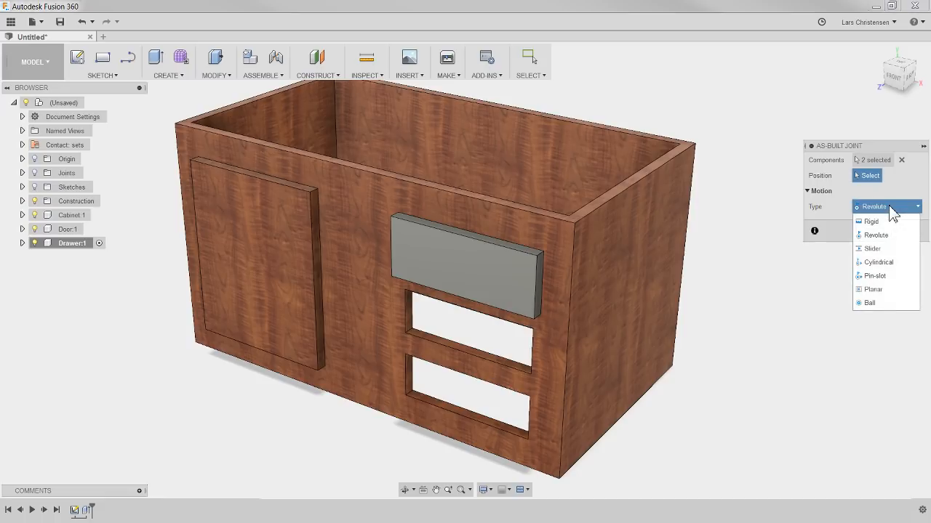
pyautogui.click(873, 248)
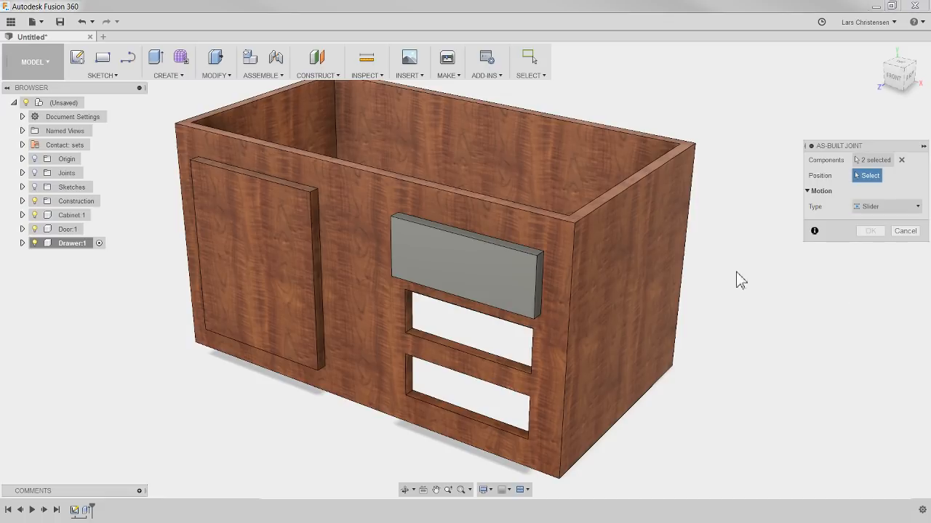
# Step: Place the slider joint at the drawer front's rear upper corner along the Z axis, and test the sliding motion before reverting the drawer's position
pyautogui.keyDown('shift'); pyautogui.moveTo(586, 320); pyautogui.dragTo(631, 342); pyautogui.keyUp('shift')
pyautogui.keyDown('shift'); pyautogui.moveTo(632, 341); pyautogui.dragTo(574, 341, button='middle'); pyautogui.keyUp('shift')
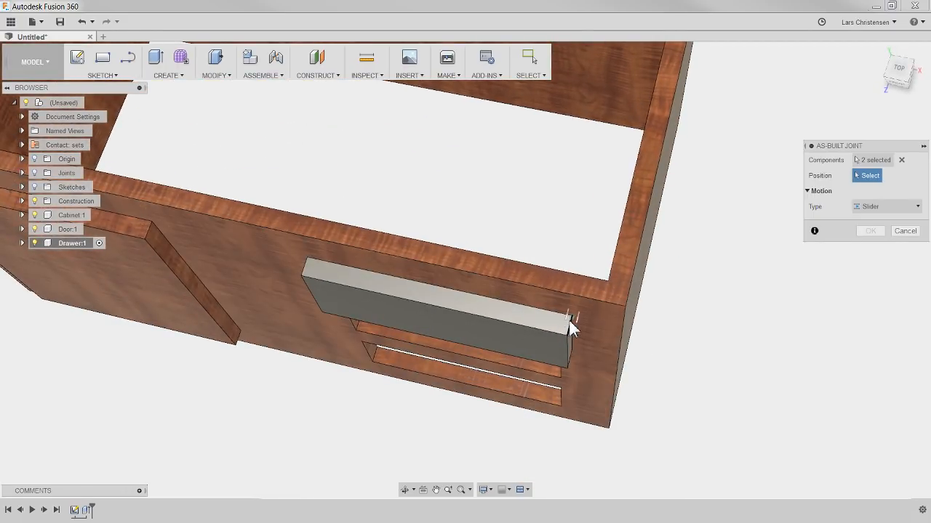
pyautogui.click(572, 324)
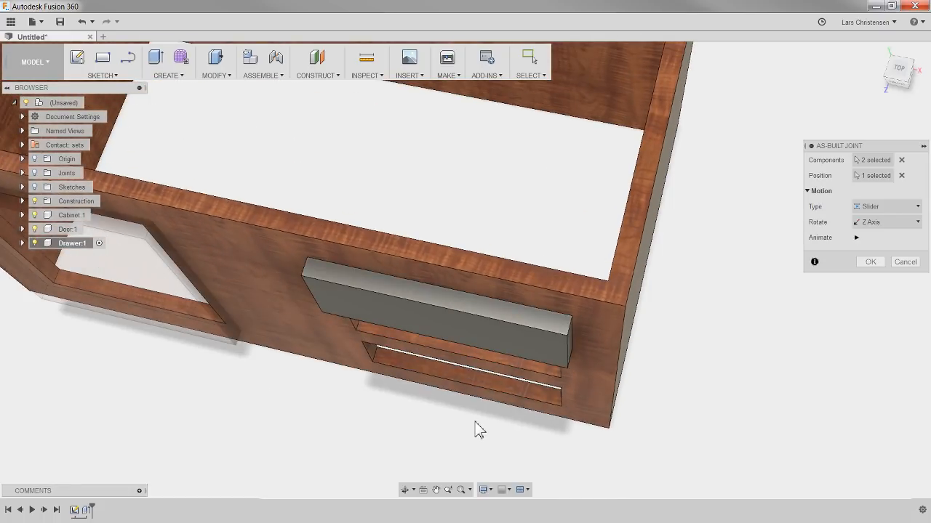
pyautogui.click(870, 262)
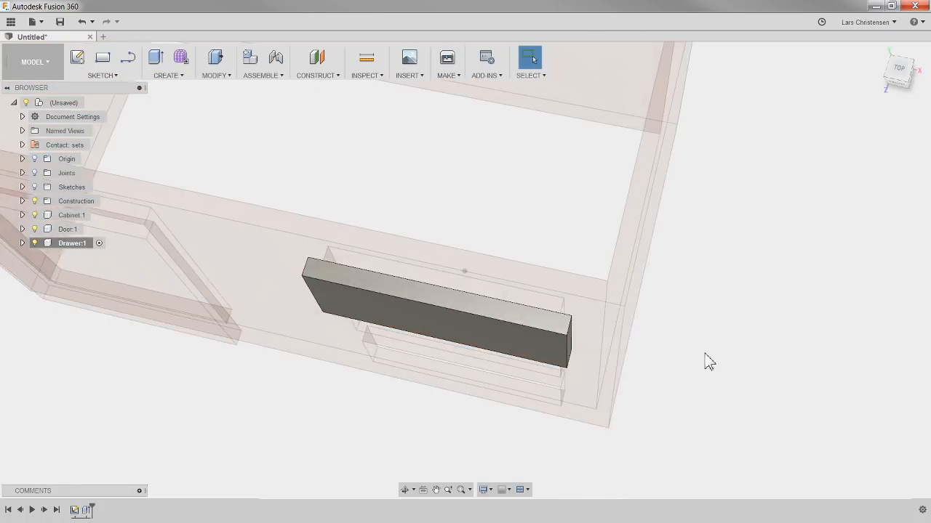
pyautogui.moveTo(429, 305); pyautogui.dragTo(405, 322)
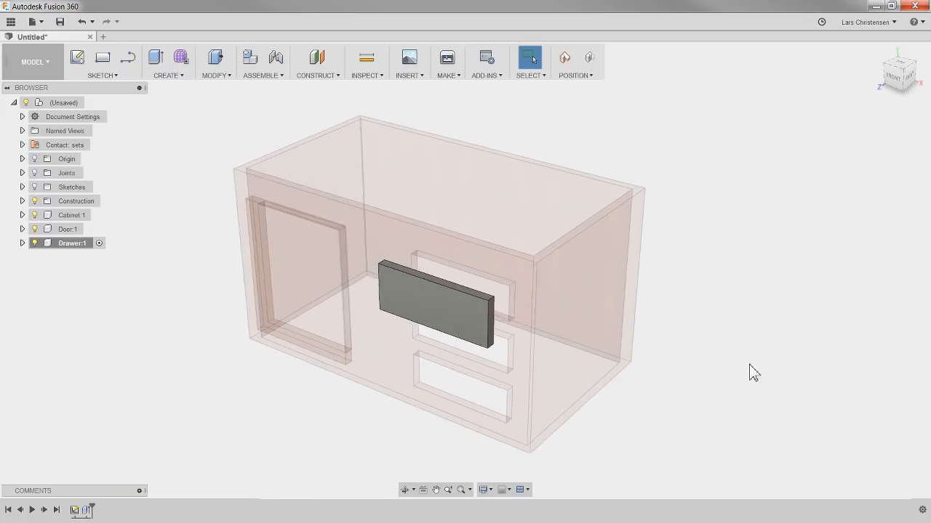
pyautogui.click(599, 60)
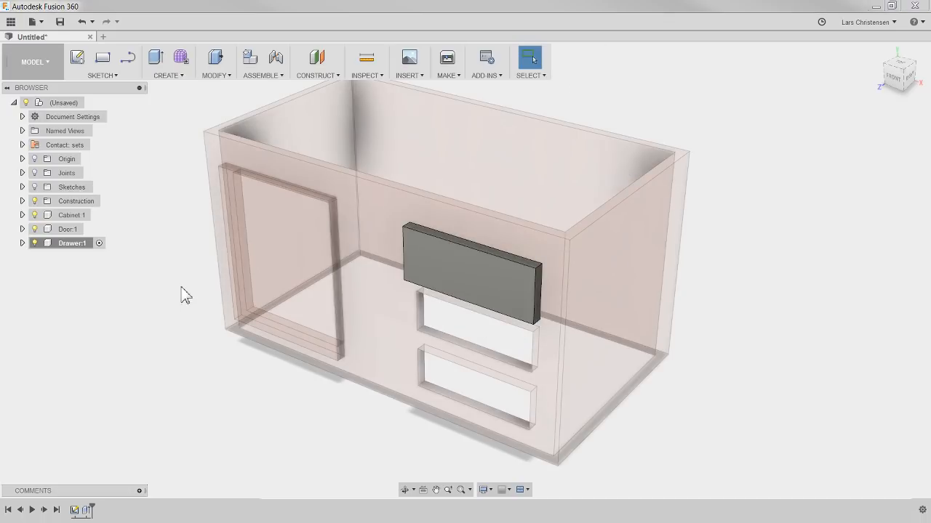
# Step: Create a new contact set between the drawer front and the cabinet
pyautogui.rightClick(77, 147)
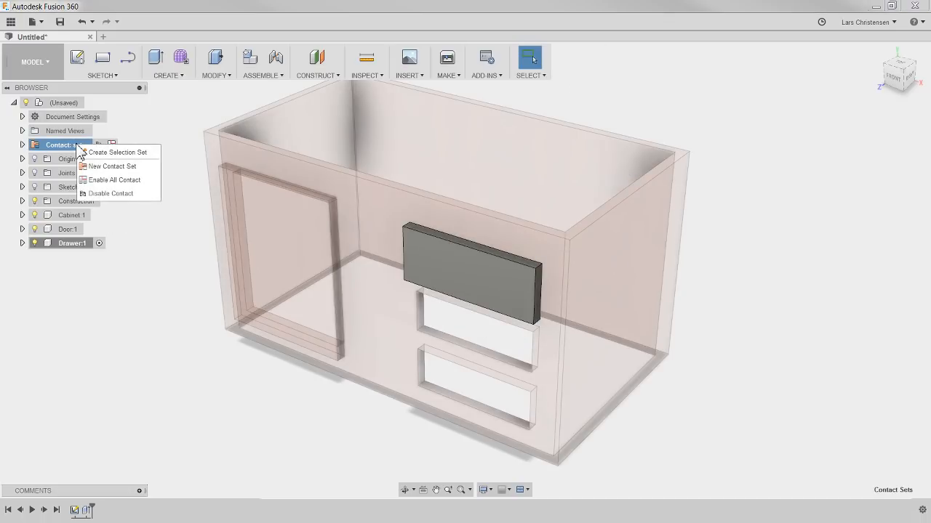
pyautogui.click(106, 166)
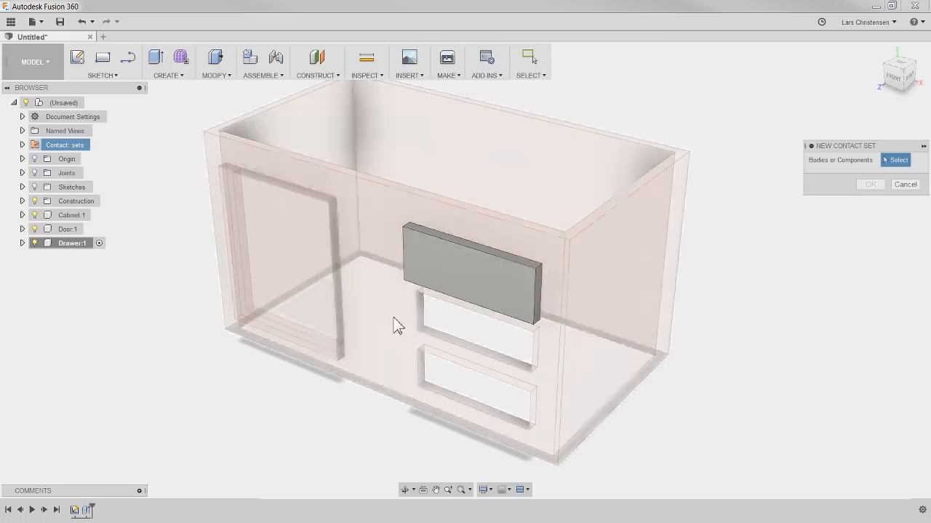
pyautogui.click(477, 290)
pyautogui.click(503, 237)
pyautogui.click(870, 184)
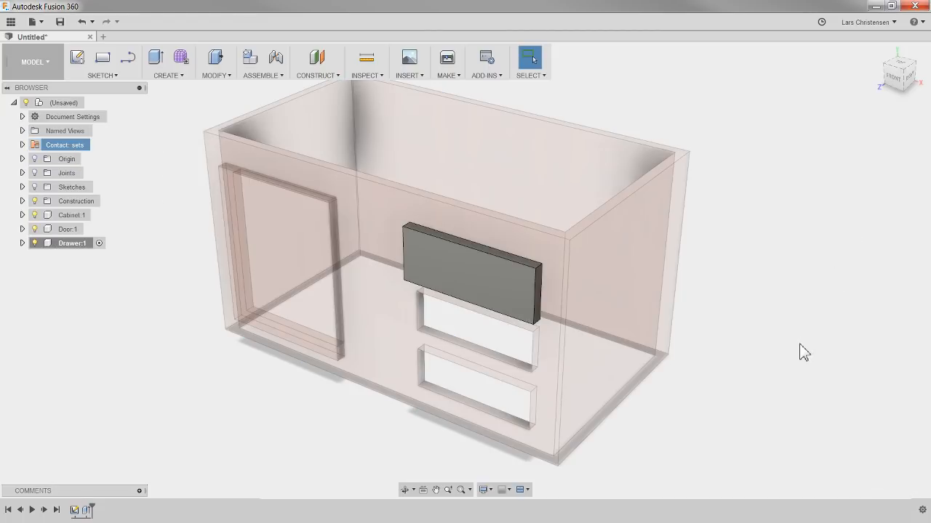
# Step: Slide the drawer front in and out to test its contact with the cabinet, and revert its position
pyautogui.moveTo(471, 307); pyautogui.dragTo(489, 218)
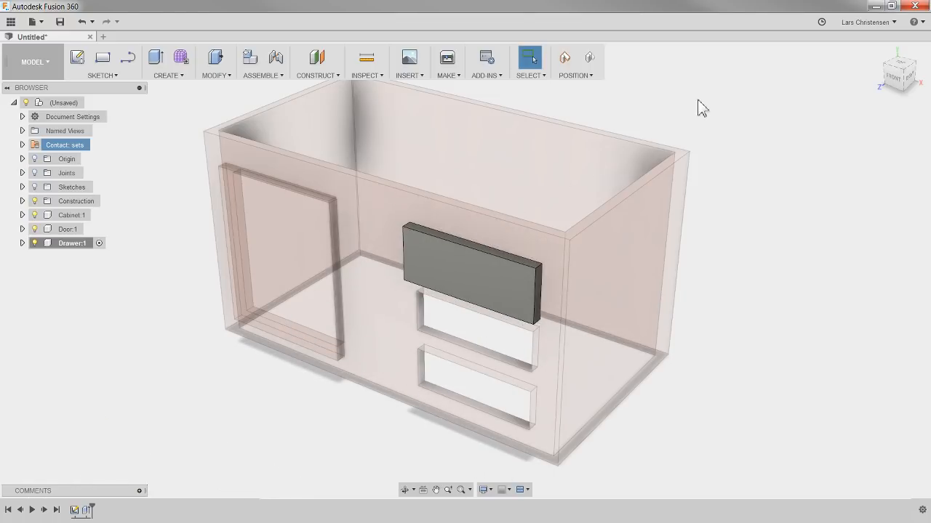
pyautogui.moveTo(517, 277); pyautogui.dragTo(458, 333)
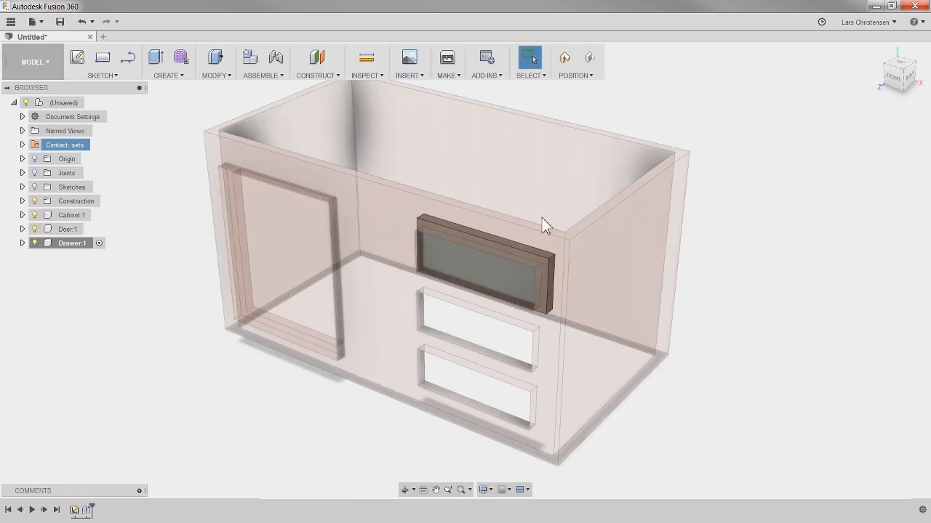
pyautogui.moveTo(472, 258); pyautogui.dragTo(469, 342)
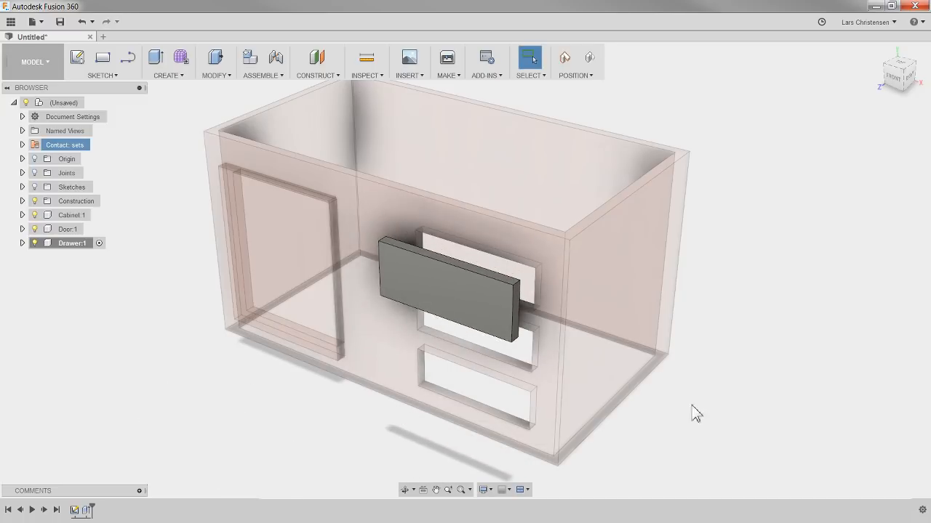
pyautogui.click(590, 59)
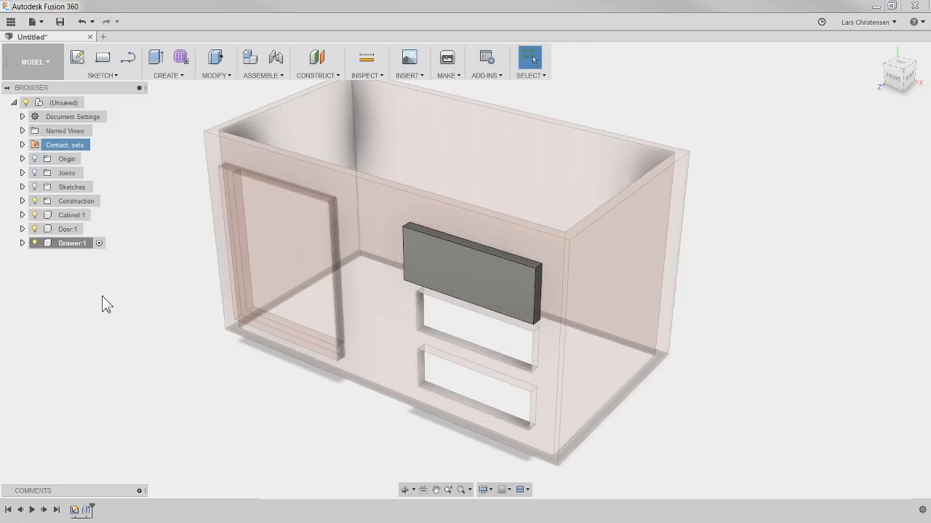
# Step: Make the design's joints visible and list the individual joints
pyautogui.click(34, 173)
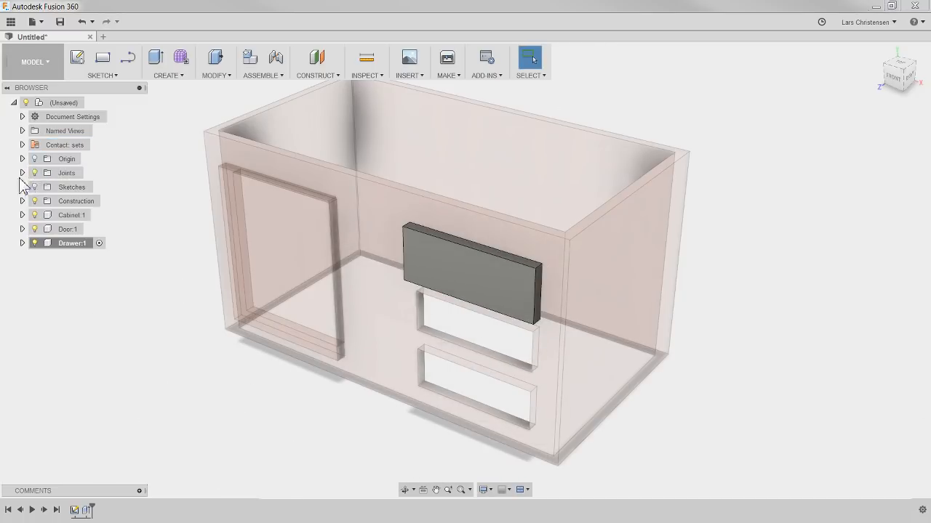
pyautogui.click(23, 173)
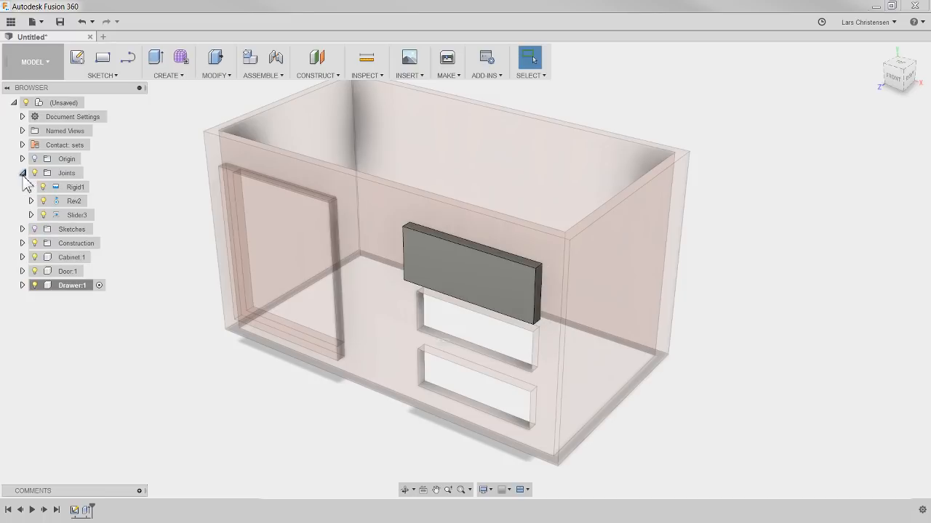
pyautogui.rightClick(78, 219)
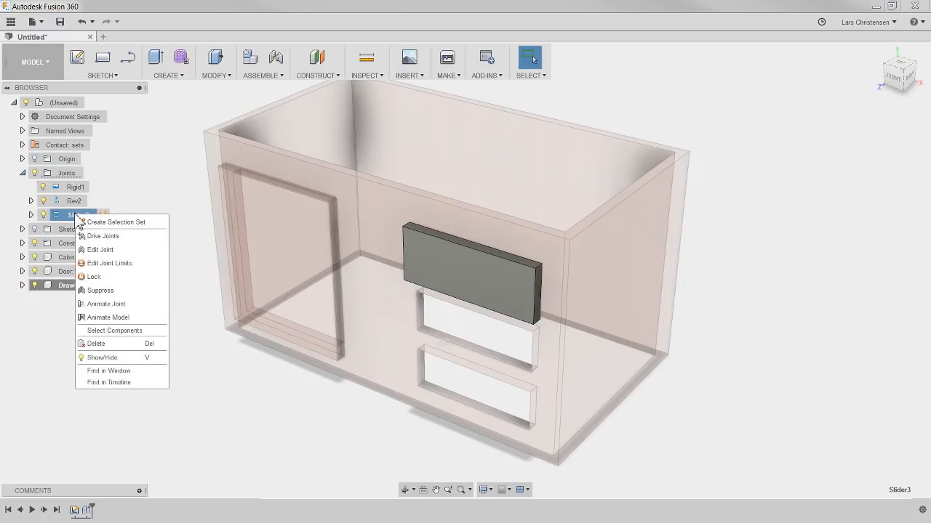
pyautogui.click(102, 263)
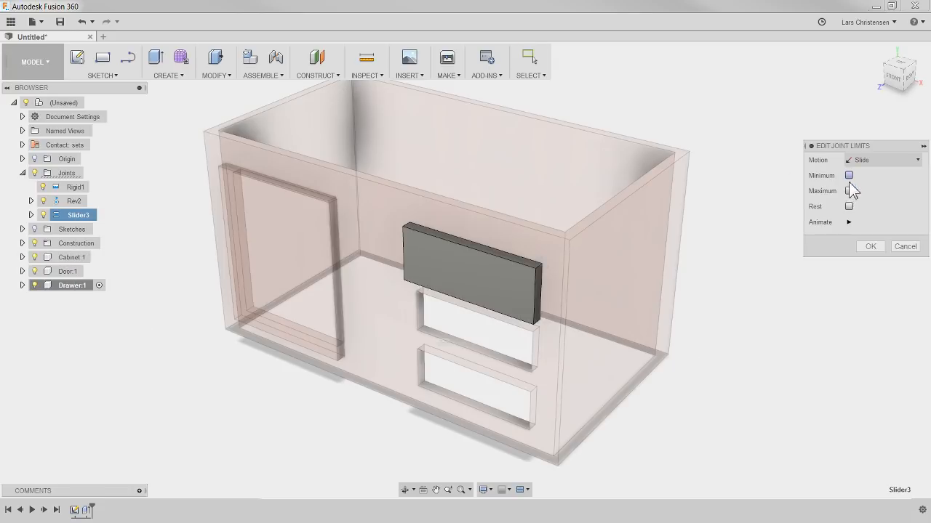
pyautogui.click(849, 176)
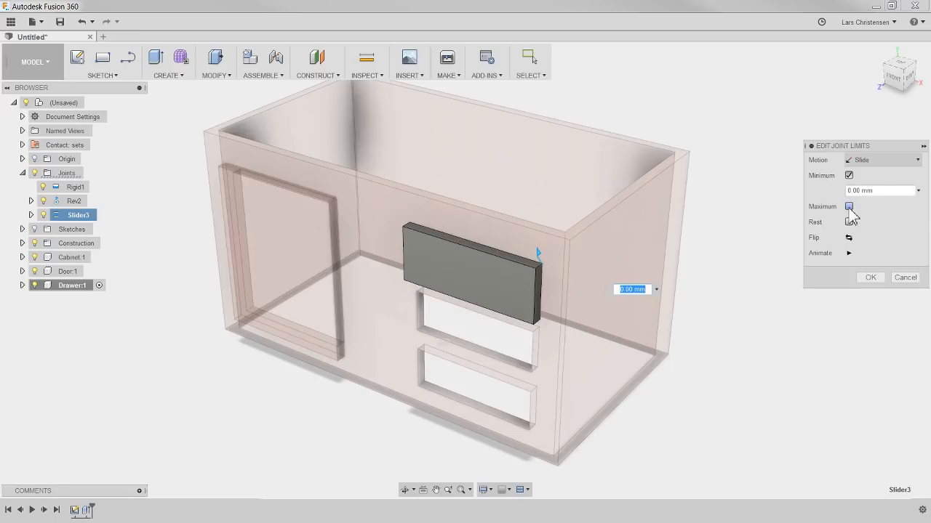
pyautogui.click(848, 207)
pyautogui.click(886, 222)
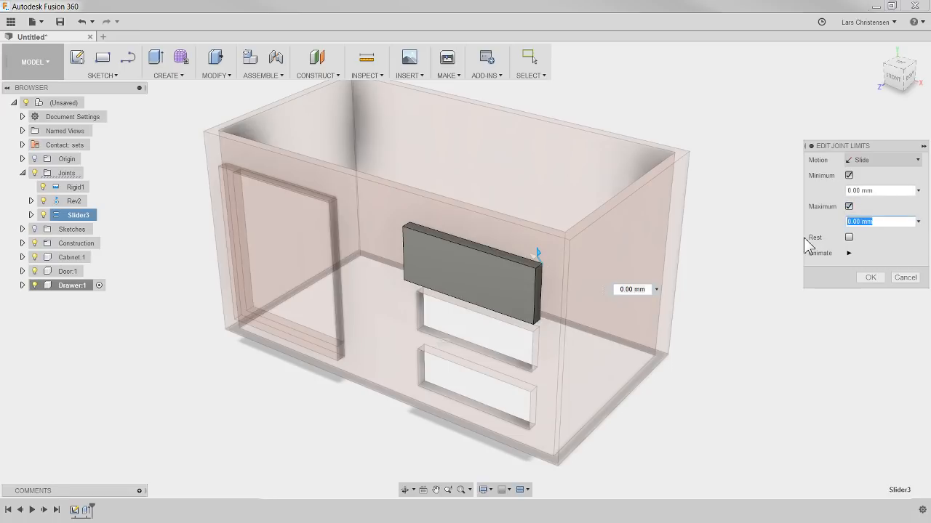
pyautogui.write('-300')
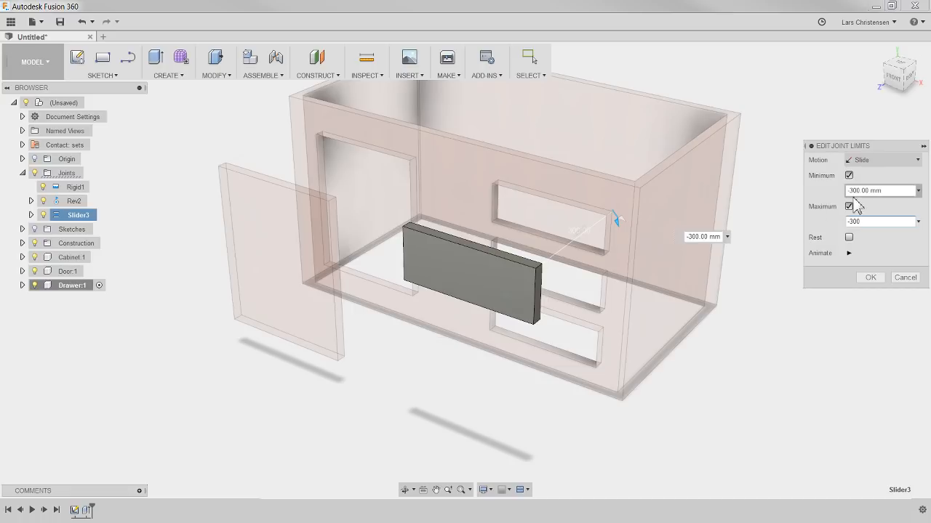
pyautogui.click(894, 192)
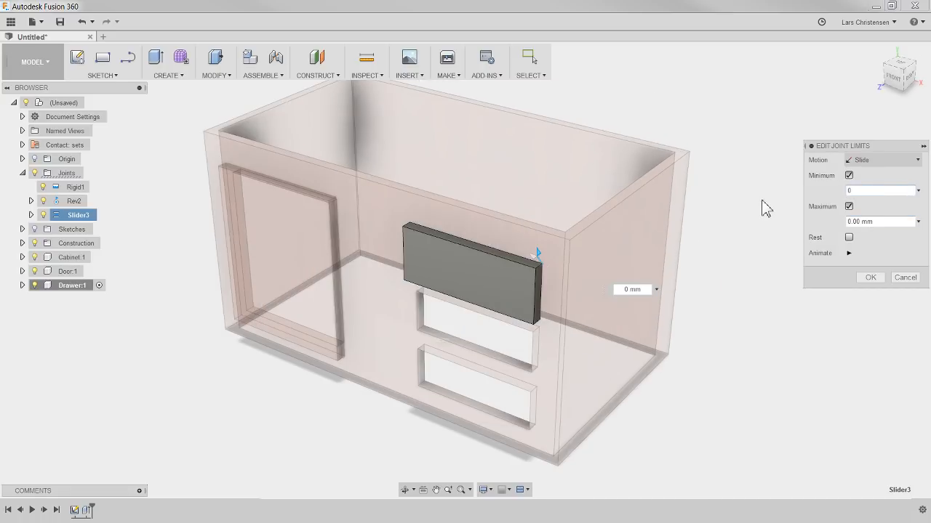
pyautogui.click(854, 222)
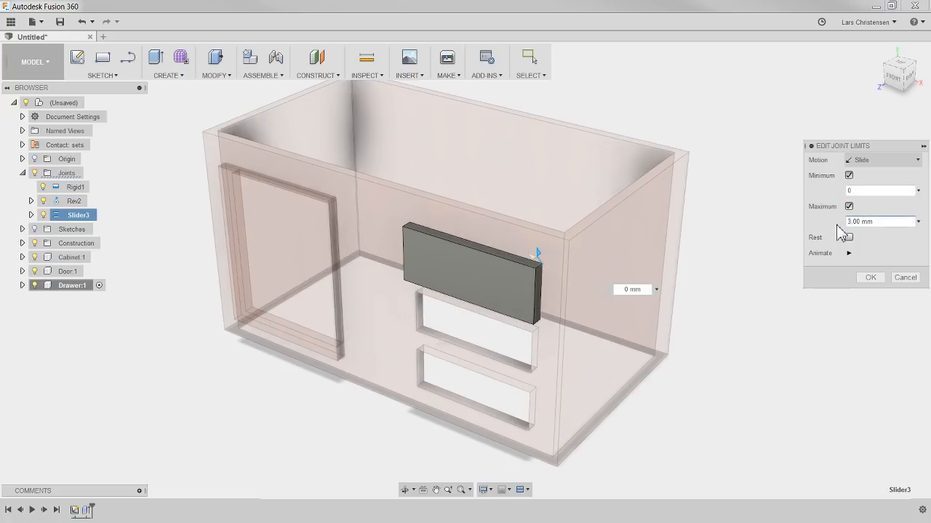
pyautogui.hotkey('shift', 'Tab')
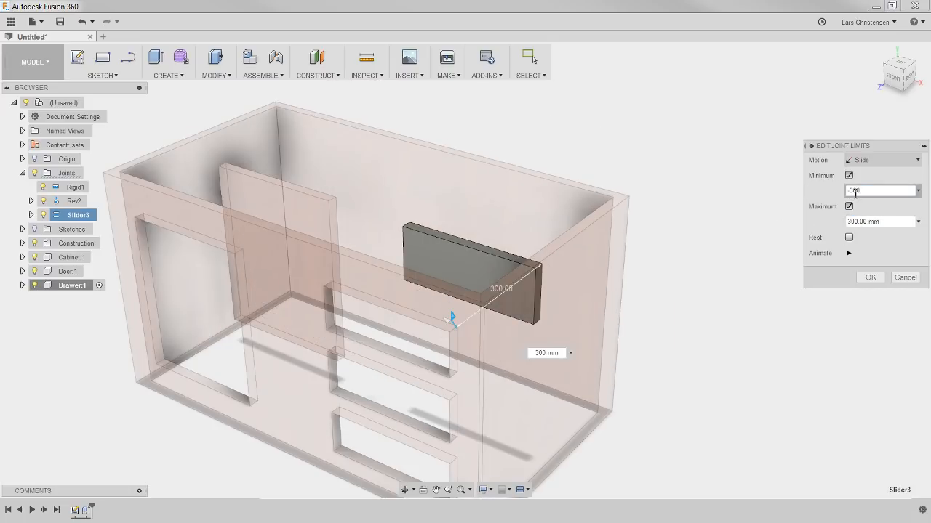
pyautogui.write('-')
pyautogui.click(880, 222)
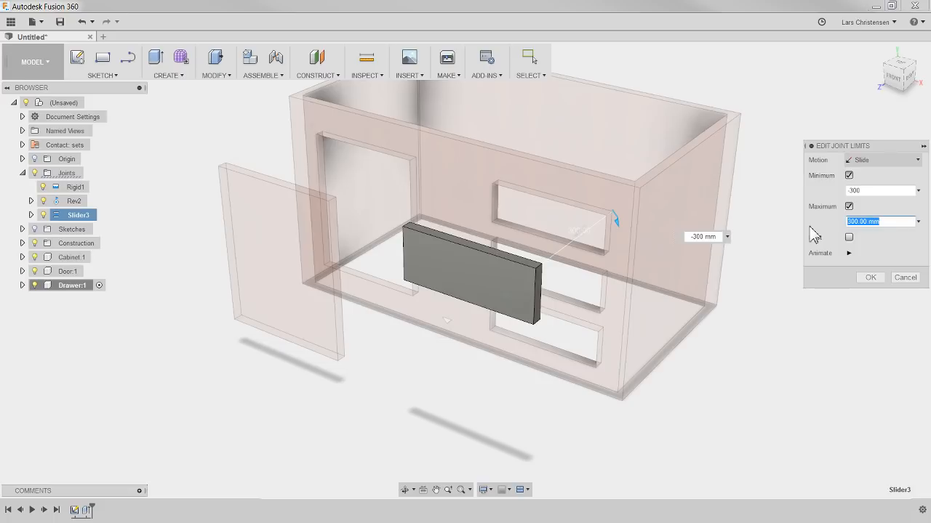
pyautogui.click(904, 278)
# Step: Slide the drawer front back and forth along its slider joint to check its travel
pyautogui.moveTo(473, 293); pyautogui.dragTo(376, 338)
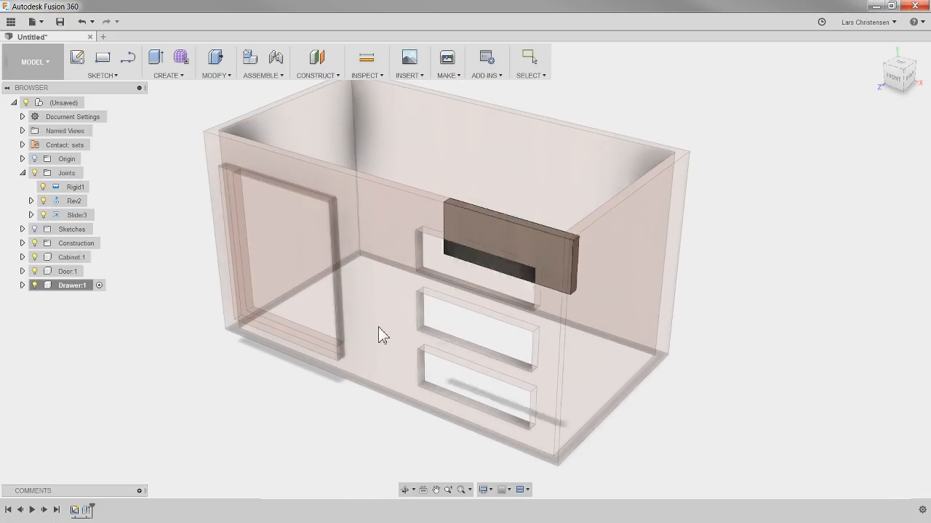
pyautogui.moveTo(498, 278); pyautogui.dragTo(466, 290)
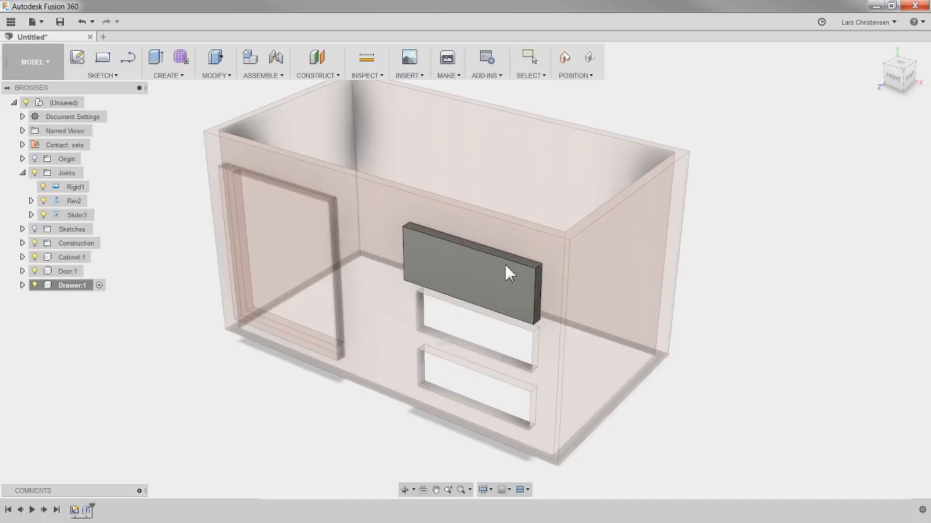
pyautogui.moveTo(505, 263); pyautogui.dragTo(314, 392)
# Step: Activate the top-level component and return the drawer front to its closed position against the cabinet
pyautogui.click(72, 102)
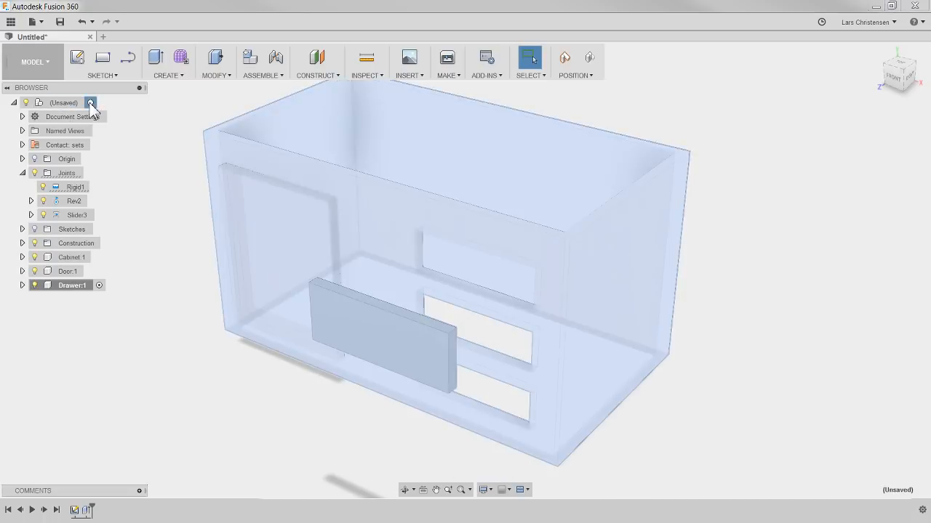
pyautogui.click(378, 415)
pyautogui.moveTo(393, 345); pyautogui.dragTo(432, 282)
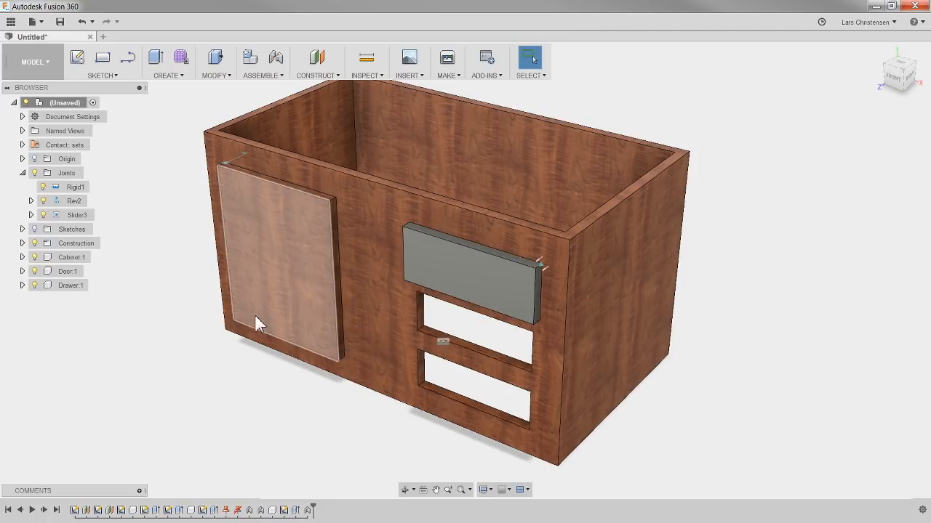
# Step: Apply the wood appearance already used in this design to the drawer front
pyautogui.rightClick(159, 351)
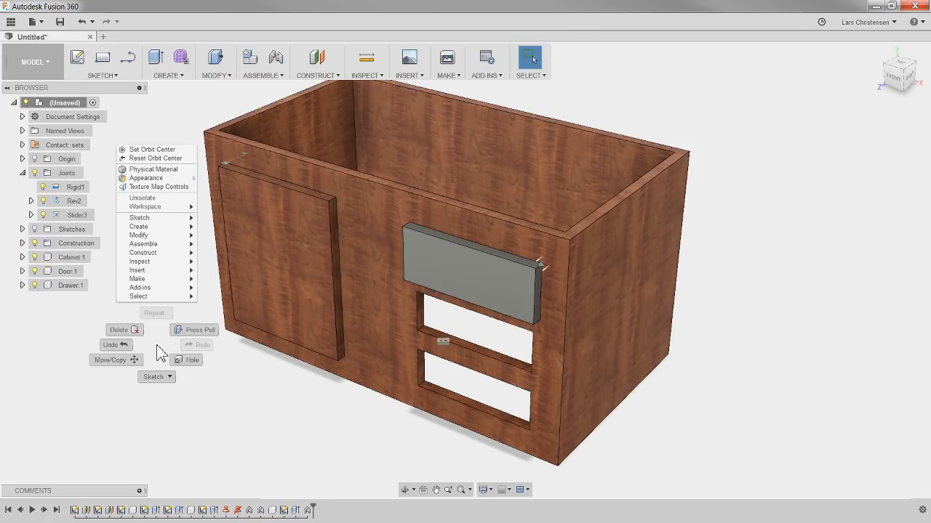
pyautogui.click(154, 177)
pyautogui.moveTo(728, 243); pyautogui.dragTo(693, 234)
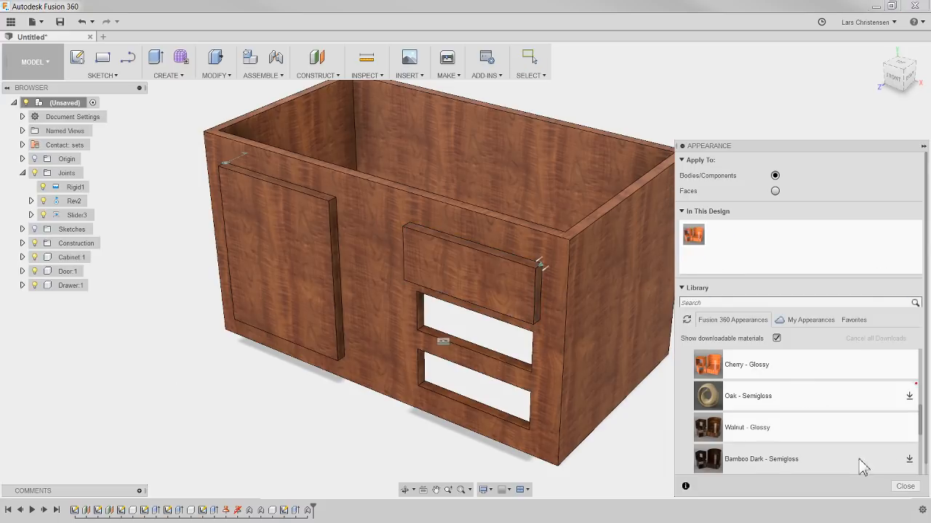
pyautogui.click(905, 486)
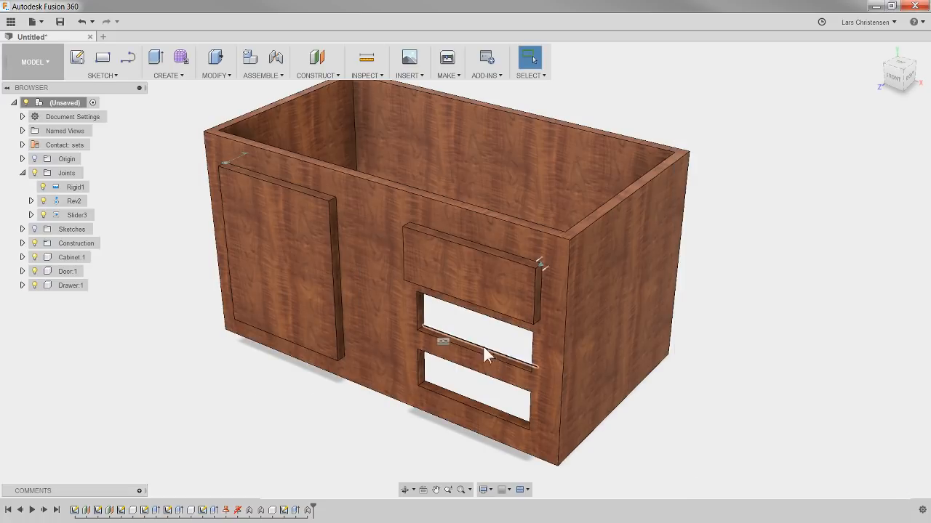
# Step: Pull the wood-finished drawer front out, view it from other angles, and slide it back against the cabinet
pyautogui.moveTo(468, 270); pyautogui.dragTo(246, 426)
pyautogui.keyDown('shift'); pyautogui.moveTo(244, 418); pyautogui.dragTo(222, 426, button='middle'); pyautogui.keyUp('shift')
pyautogui.moveTo(306, 365); pyautogui.dragTo(462, 330)
pyautogui.keyDown('shift'); pyautogui.moveTo(328, 409); pyautogui.dragTo(480, 292, button='middle'); pyautogui.keyUp('shift')
pyautogui.moveTo(470, 301)
pyautogui.mouseDown()
pyautogui.moveTo(414, 317)
pyautogui.moveTo(483, 291)
pyautogui.mouseUp()
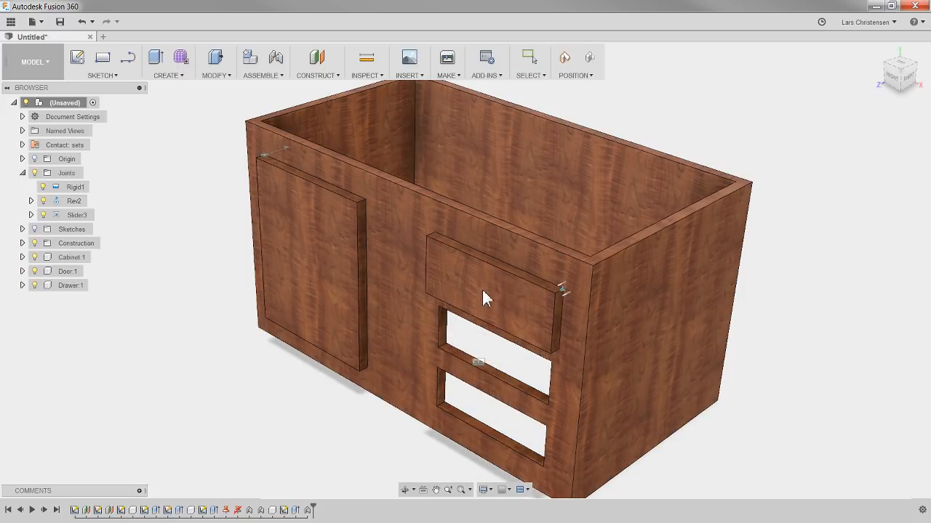
# Step: Activate the Drawer component and create a new component inside it
pyautogui.keyDown('shift'); pyautogui.moveTo(191, 312); pyautogui.dragTo(121, 296, button='middle'); pyautogui.keyUp('shift')
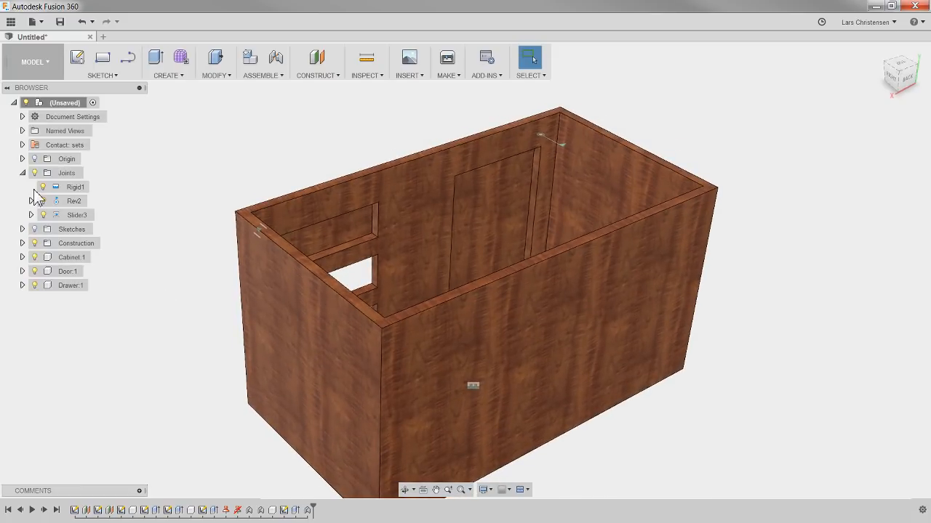
pyautogui.rightClick(67, 111)
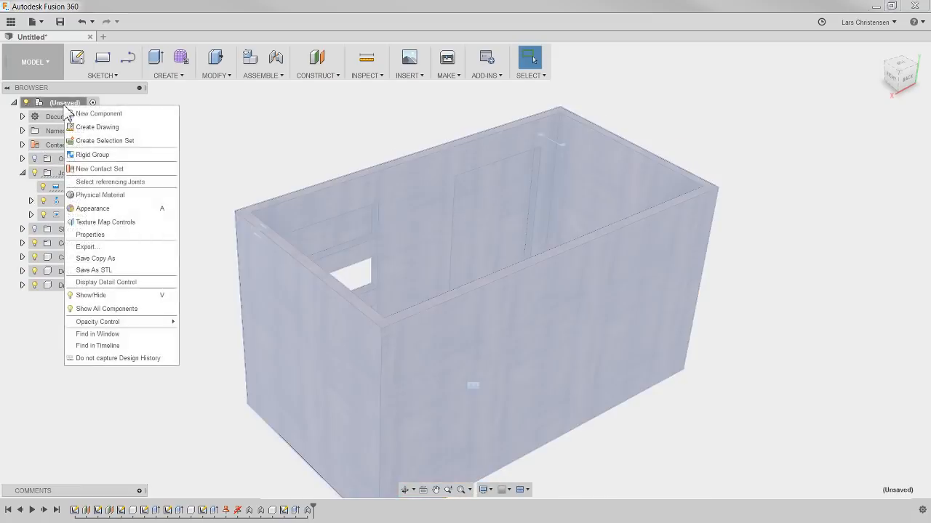
pyautogui.click(208, 117)
pyautogui.click(74, 286)
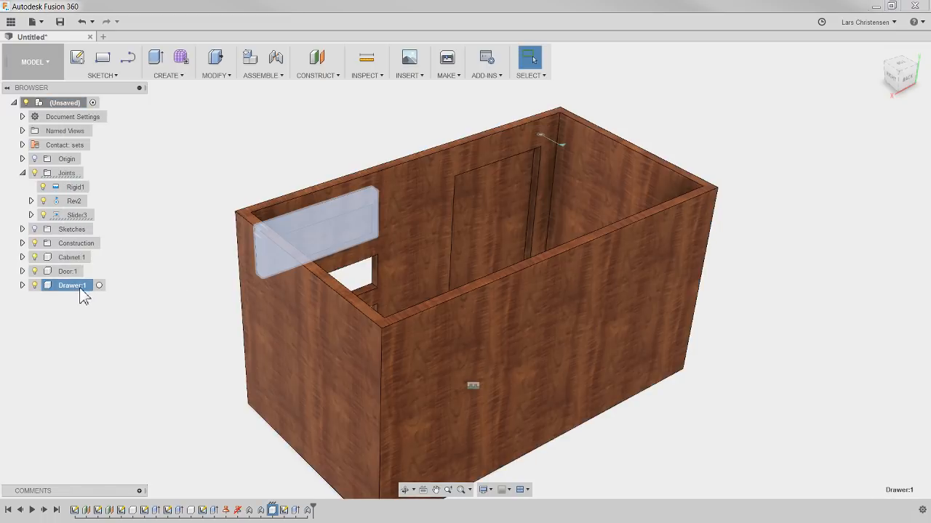
pyautogui.click(99, 285)
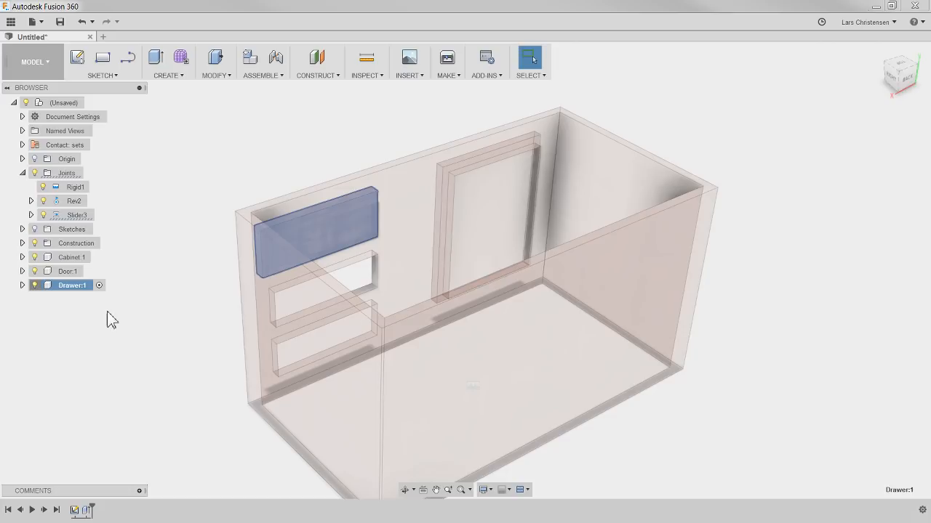
pyautogui.rightClick(69, 288)
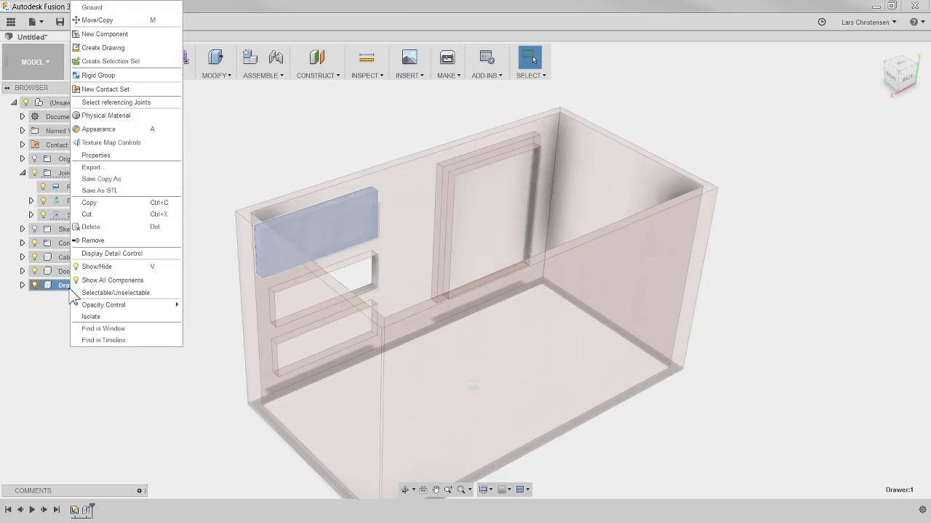
pyautogui.click(102, 34)
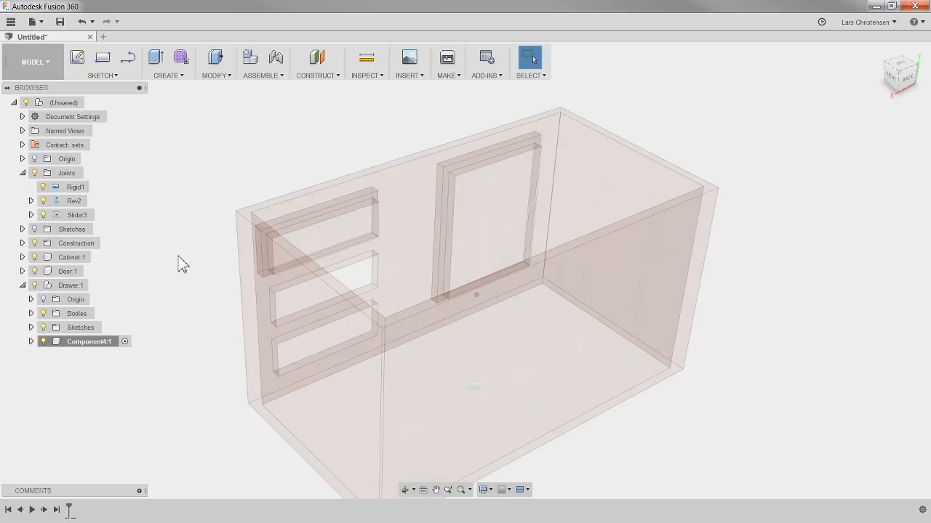
# Step: Start a sketch on the inner face of the drawer front, seen through the uppermost cabinet opening
pyautogui.click(86, 61)
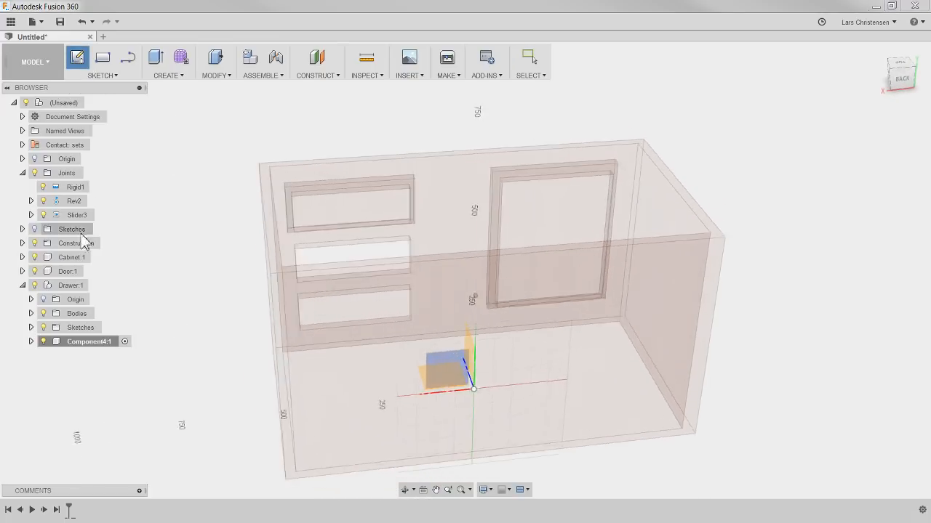
pyautogui.keyDown('shift'); pyautogui.moveTo(403, 230); pyautogui.dragTo(395, 286, button='middle'); pyautogui.keyUp('shift')
pyautogui.scroll(2, 395, 287)
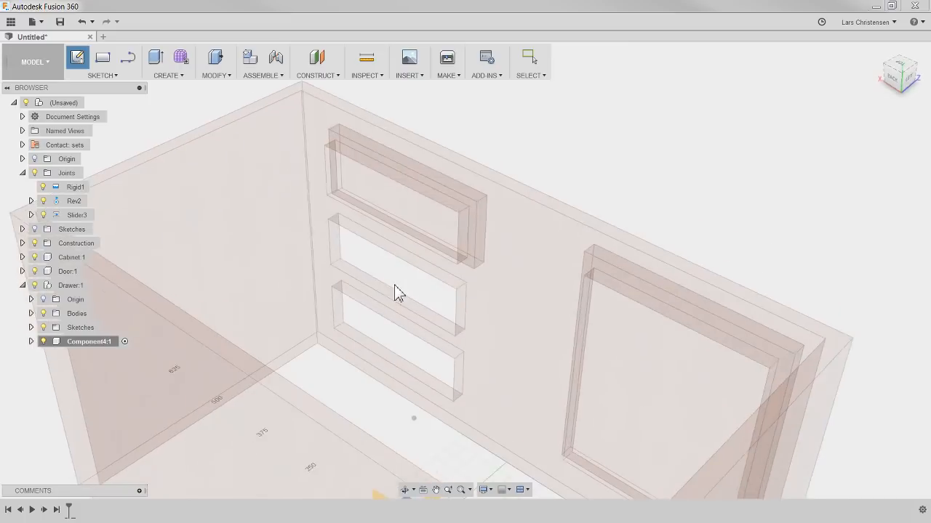
pyautogui.click(416, 225)
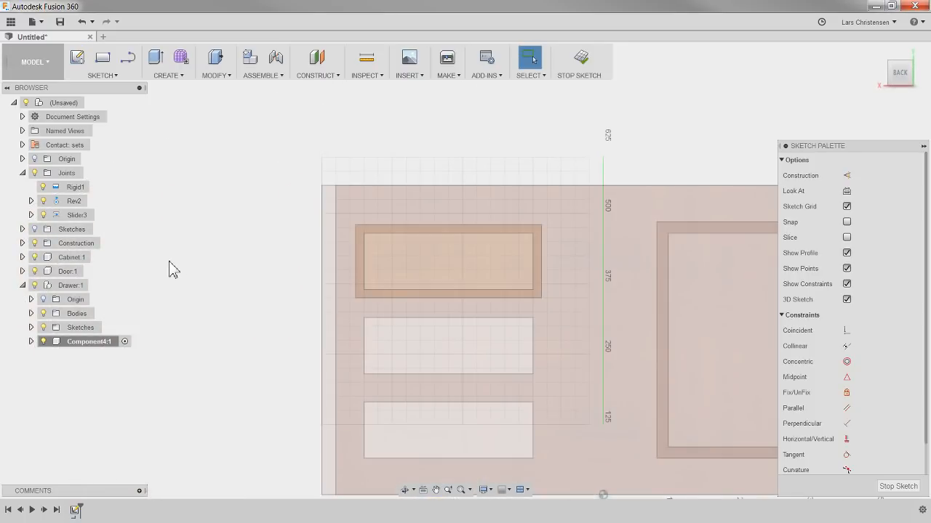
# Step: Project the two side edges and the lower edge of the uppermost drawer opening into the sketch
pyautogui.press('p')
pyautogui.moveTo(247, 238)
pyautogui.keyDown('shift'); pyautogui.mouseDown(button='middle')
pyautogui.moveTo(249, 260)
pyautogui.moveTo(349, 307)
pyautogui.moveTo(409, 243)
pyautogui.moveTo(383, 242)
pyautogui.mouseUp(button='middle'); pyautogui.keyUp('shift')
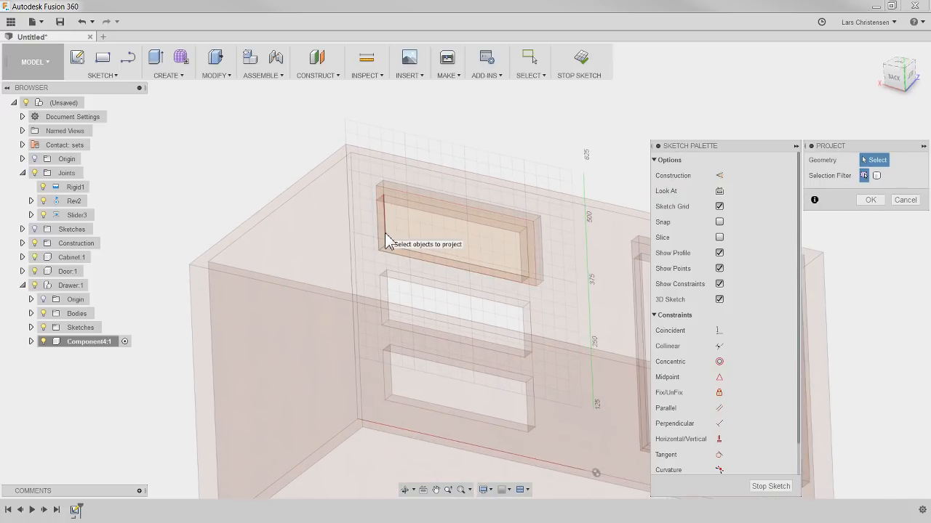
pyautogui.click(386, 241)
pyautogui.click(398, 249)
pyautogui.moveTo(452, 265)
pyautogui.keyDown('shift'); pyautogui.mouseDown(button='middle')
pyautogui.moveTo(505, 318)
pyautogui.moveTo(527, 293)
pyautogui.mouseUp(button='middle'); pyautogui.keyUp('shift')
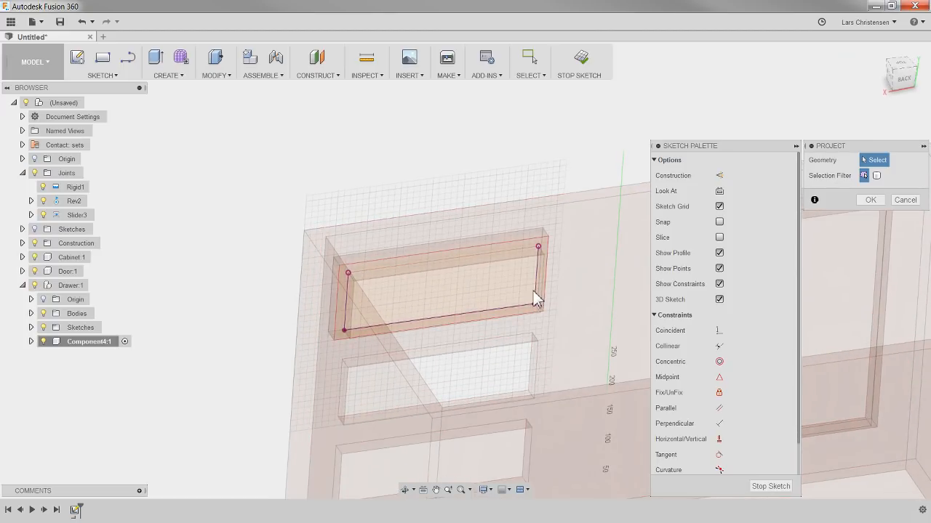
# Step: Offset the projected U-shaped chain 10 mm inward toward the middle of the opening
pyautogui.press('o')
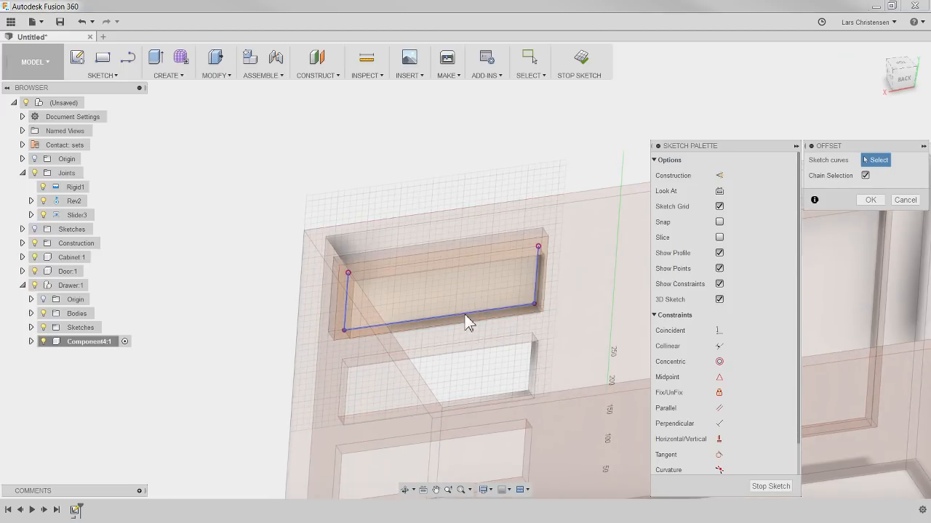
pyautogui.click(465, 316)
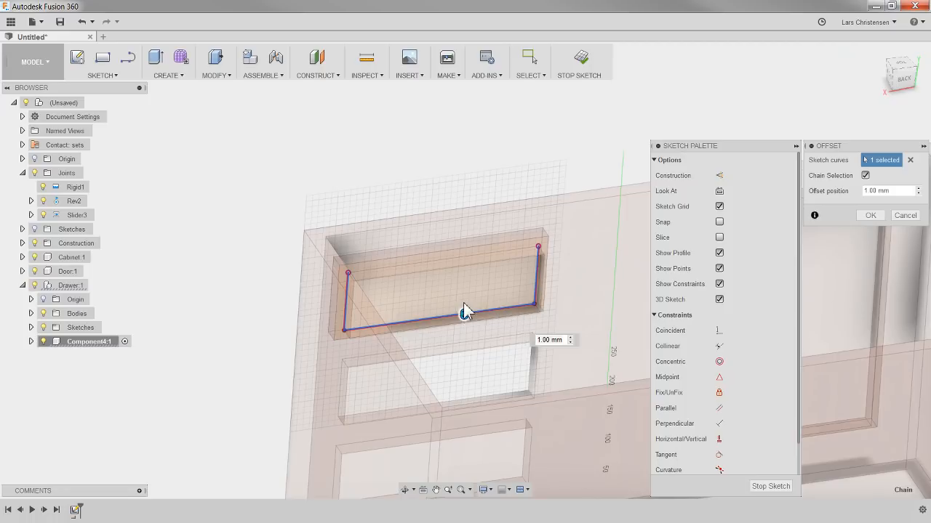
pyautogui.moveTo(465, 314)
pyautogui.mouseDown()
pyautogui.moveTo(466, 295)
pyautogui.moveTo(465, 305)
pyautogui.mouseUp()
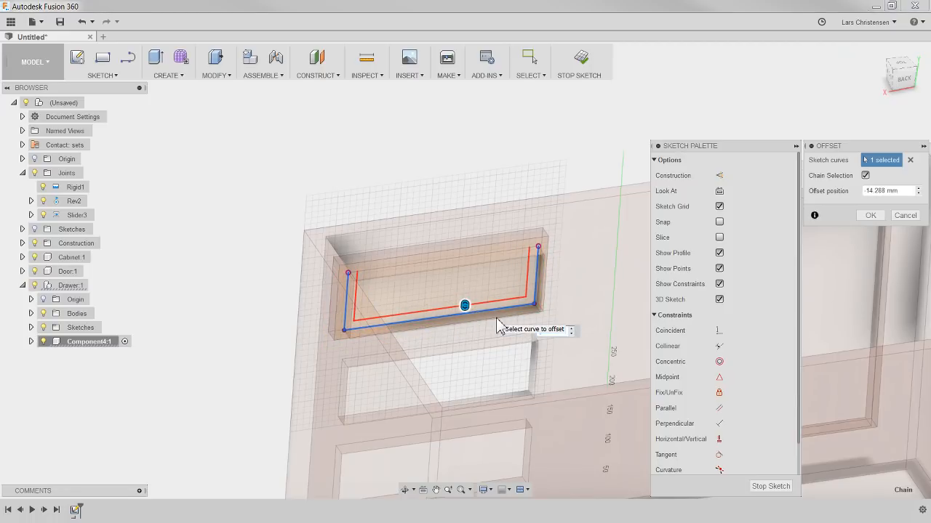
pyautogui.press('Return')
# Step: Close the U-shaped profile with short lines joining the upper ends of the projected and offset curves
pyautogui.keyDown('shift'); pyautogui.moveTo(499, 324); pyautogui.dragTo(389, 174, button='middle'); pyautogui.keyUp('shift')
pyautogui.scroll(3, 378, 163)
pyautogui.press('o')
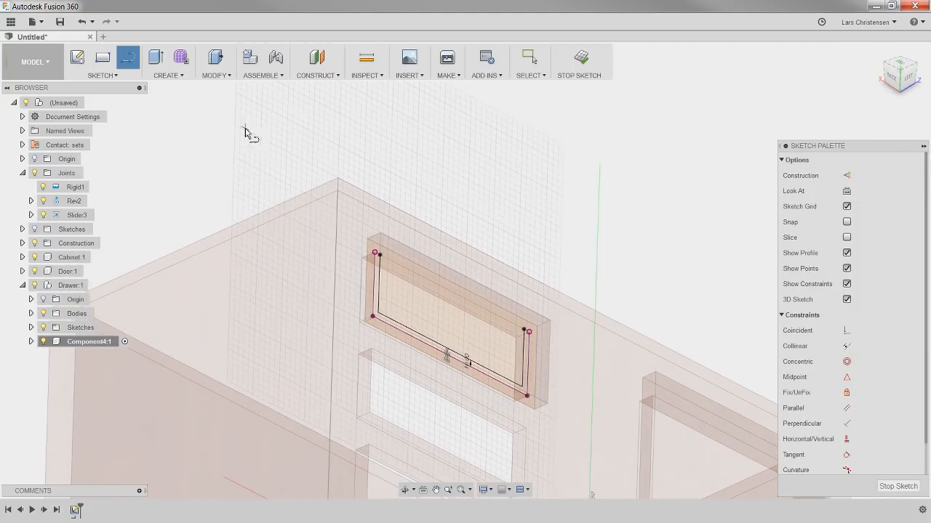
pyautogui.scroll(2, 407, 245)
pyautogui.scroll(1, 409, 248)
pyautogui.click(368, 267)
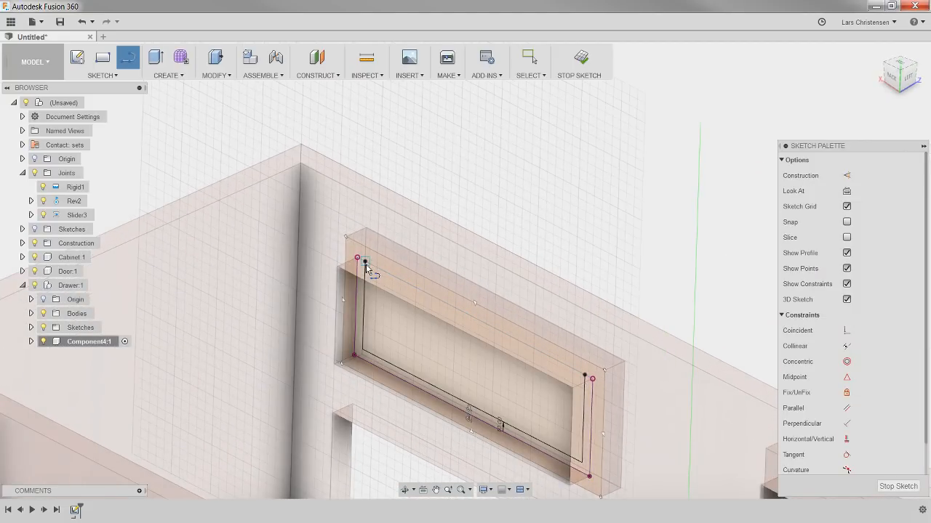
pyautogui.press('Return')
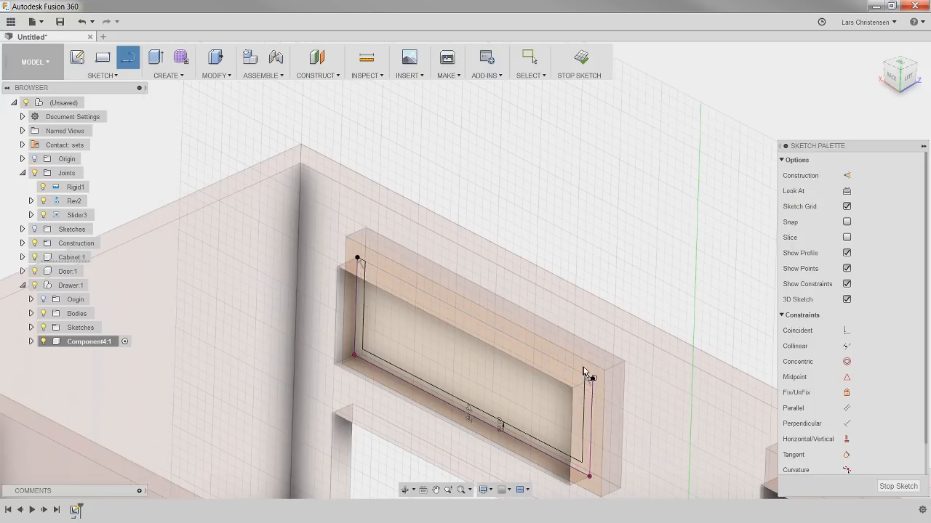
# Step: Extrude the U-shaped profile into the cabinet as a new body to form the drawer's bottom and sides
pyautogui.press('e')
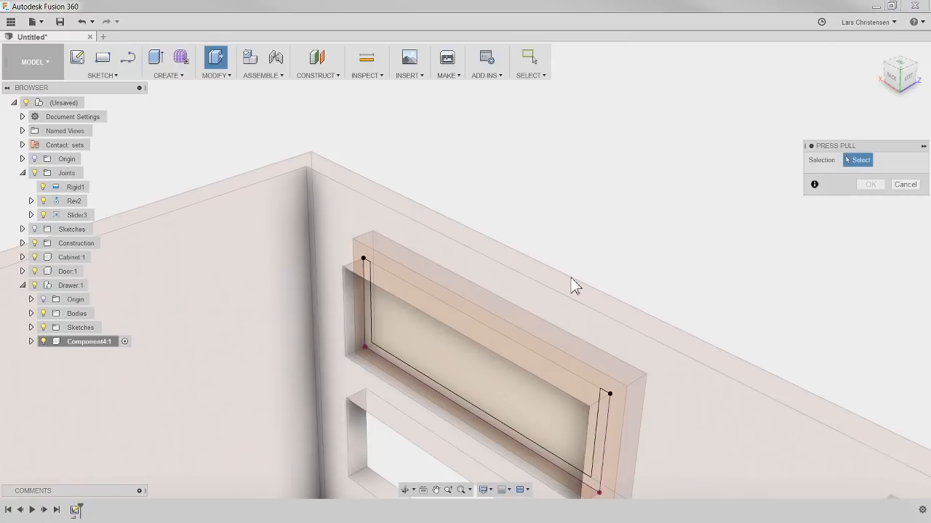
pyautogui.click(416, 381)
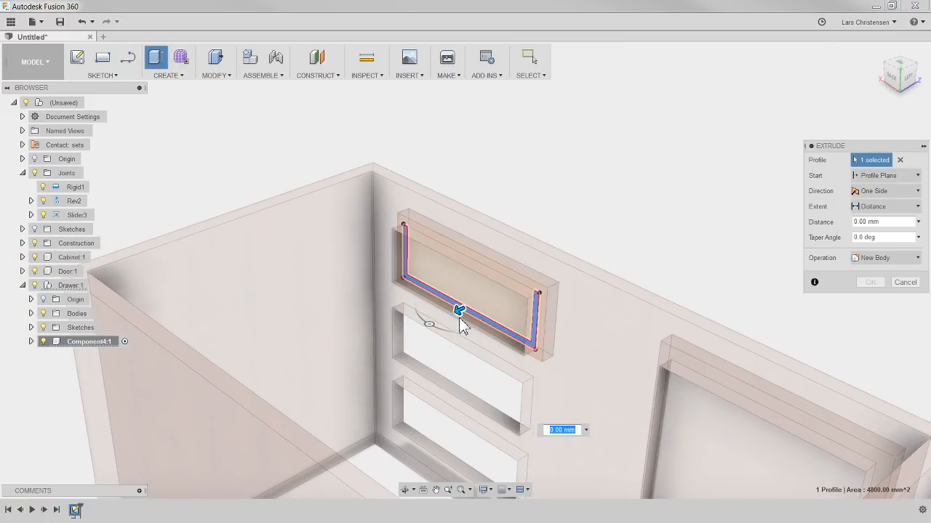
pyautogui.moveTo(459, 312); pyautogui.dragTo(325, 396)
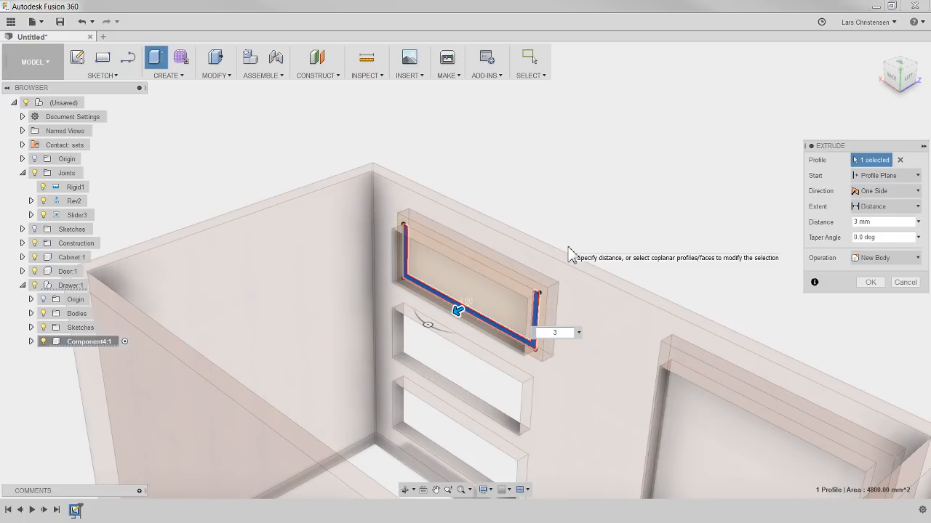
pyautogui.press('Return')
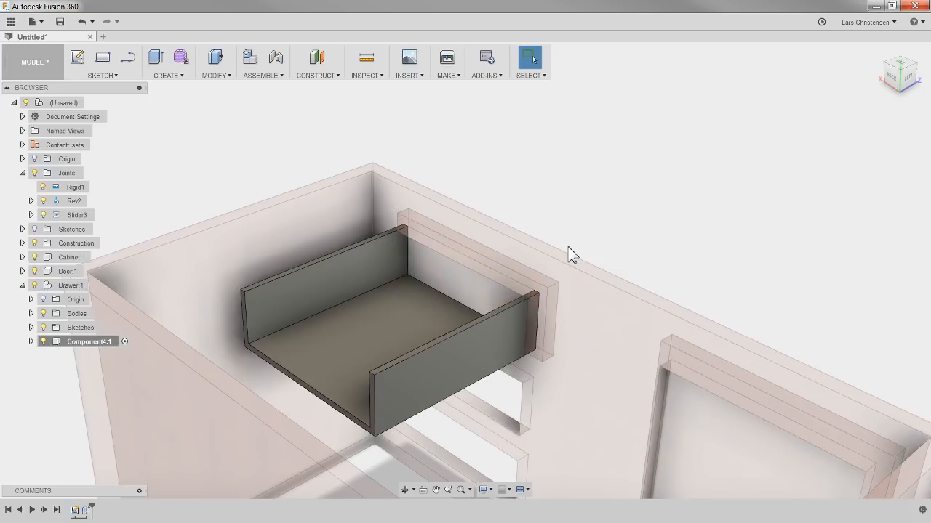
# Step: Rename the component holding the U-shaped drawer body "Bottom and Side"
pyautogui.keyDown('shift'); pyautogui.moveTo(569, 253); pyautogui.dragTo(663, 234, button='middle'); pyautogui.keyUp('shift')
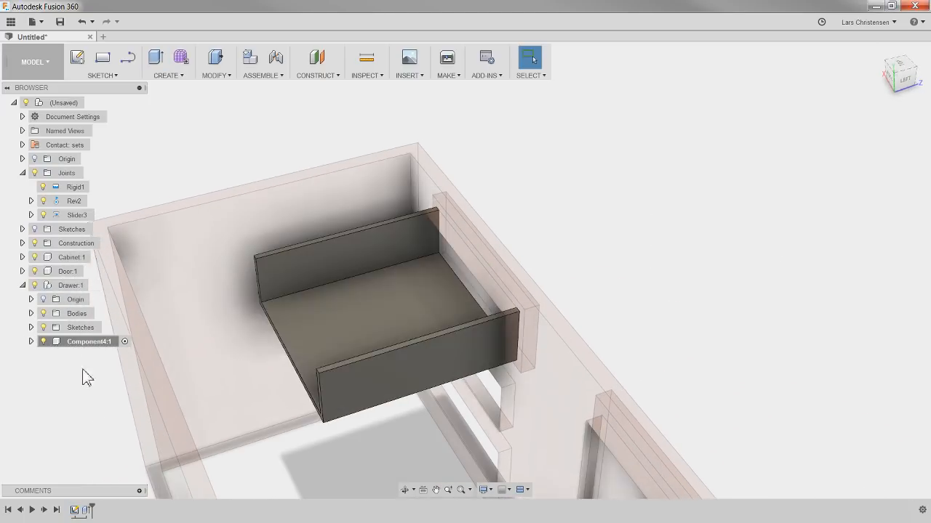
pyautogui.keyDown('shift'); pyautogui.moveTo(527, 366); pyautogui.dragTo(693, 211, button='middle'); pyautogui.keyUp('shift')
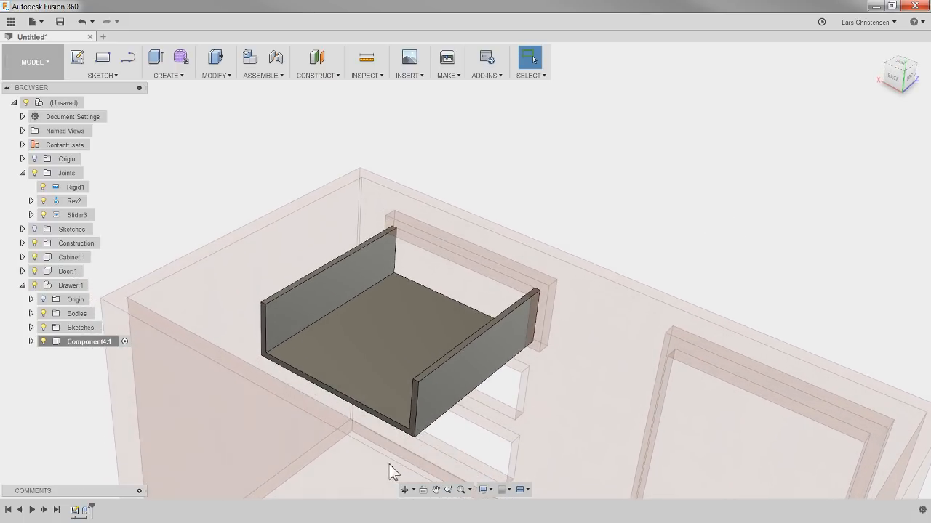
pyautogui.keyDown('shift'); pyautogui.moveTo(509, 329); pyautogui.dragTo(570, 202, button='middle'); pyautogui.keyUp('shift')
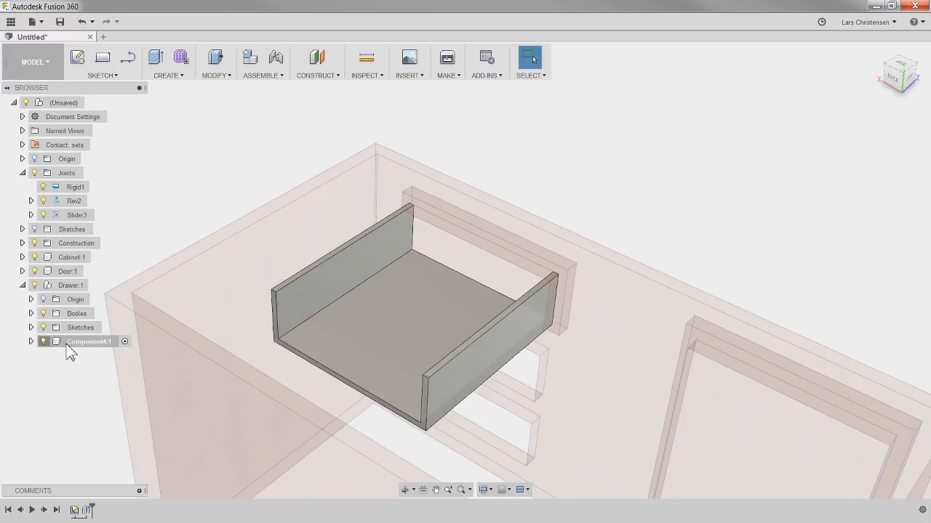
pyautogui.rightClick(69, 286)
pyautogui.click(43, 402)
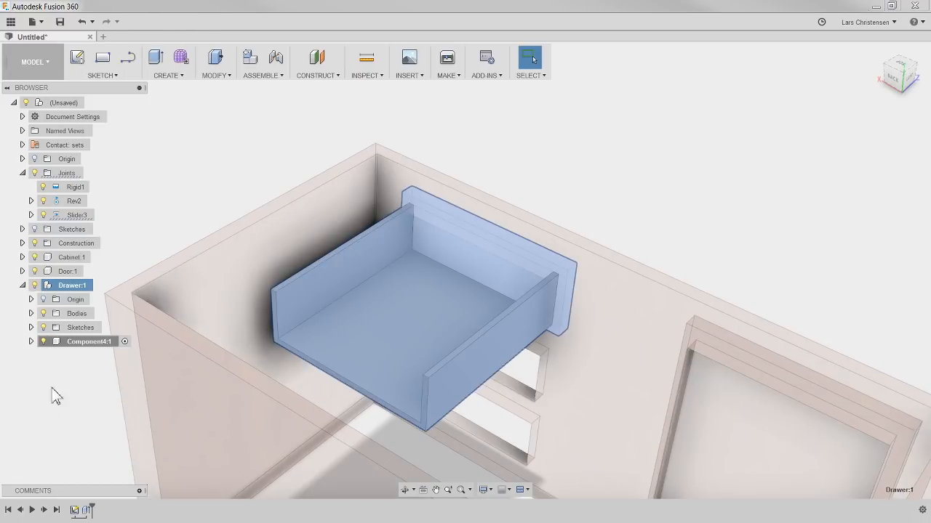
pyautogui.click(85, 348)
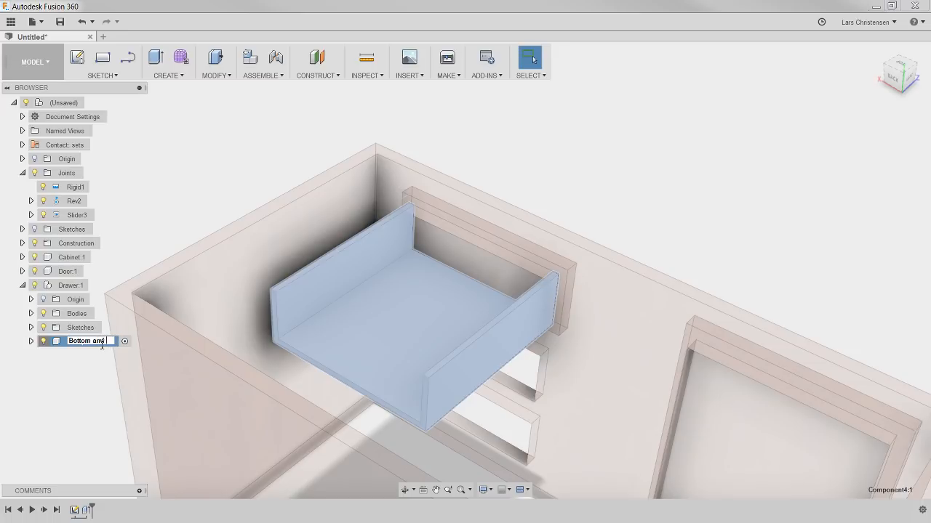
pyautogui.press('Return')
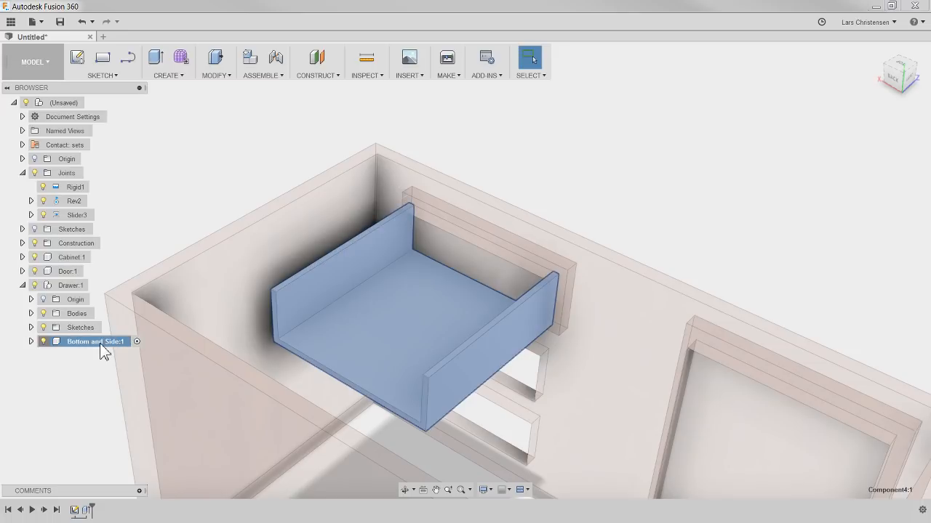
# Step: Create another new component inside the Drawer component and name it "Back"
pyautogui.click(70, 285)
pyautogui.rightClick(68, 291)
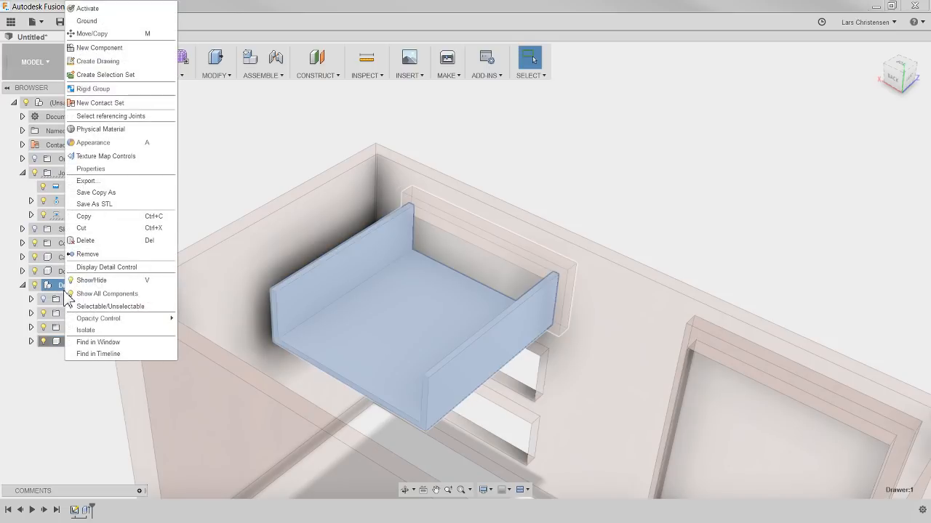
pyautogui.click(88, 50)
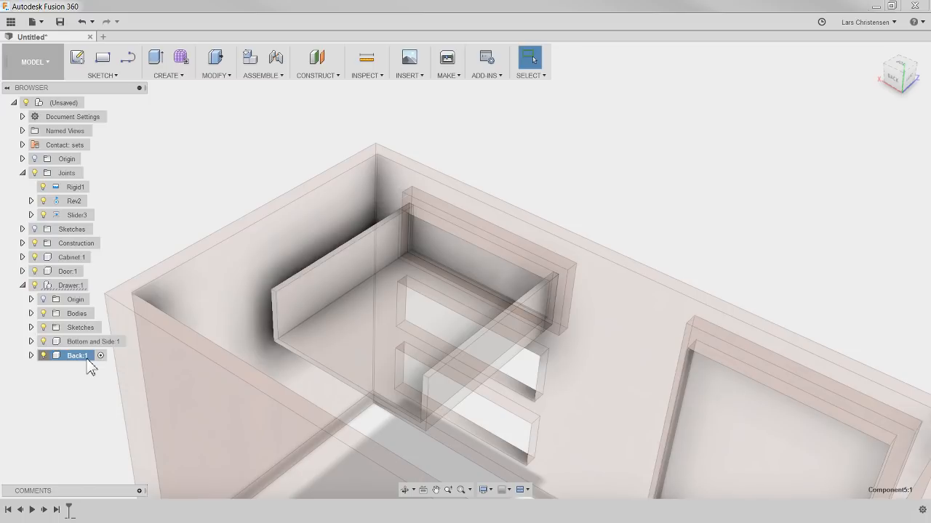
# Step: Start a sketch on the rear end face of the drawer's bottom and sides
pyautogui.click(78, 58)
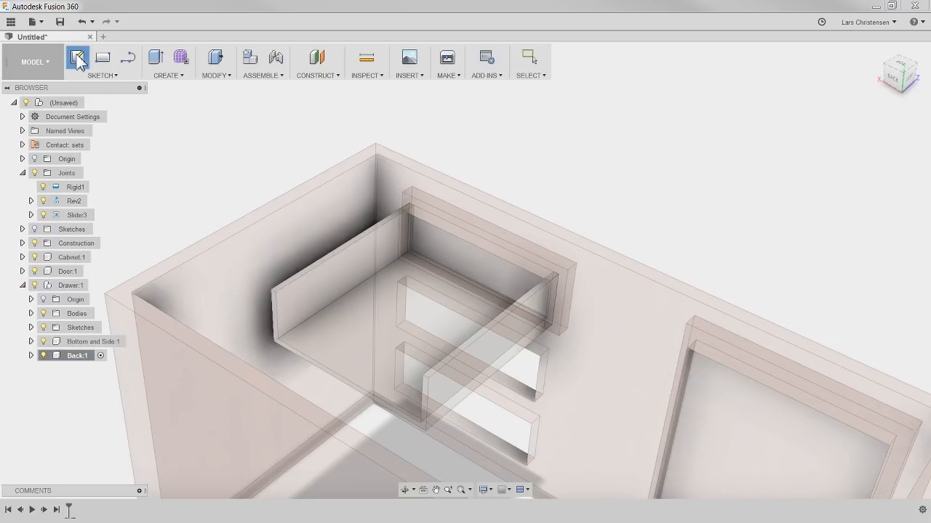
pyautogui.click(285, 361)
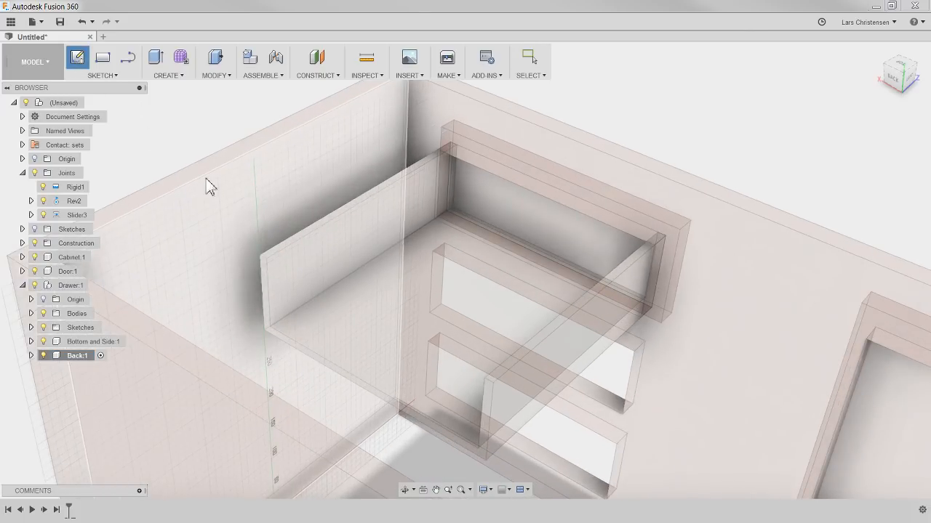
pyautogui.click(105, 64)
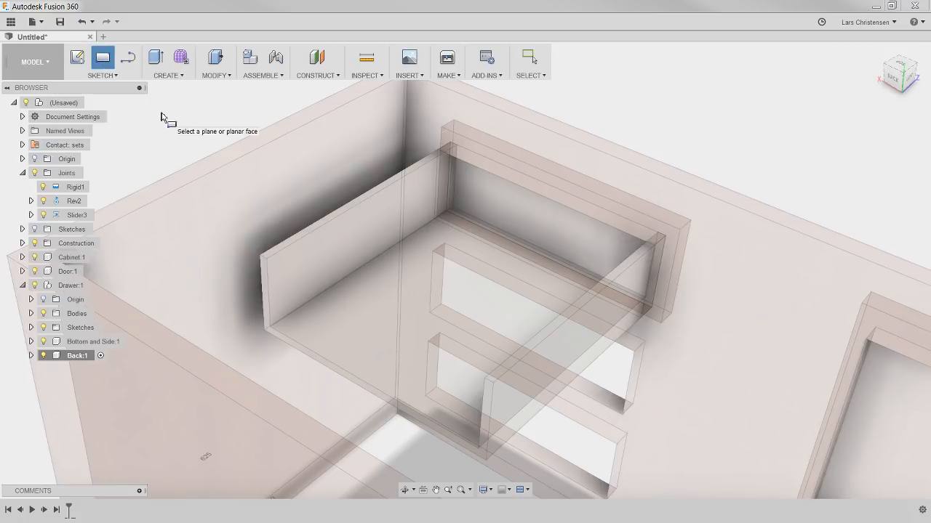
pyautogui.click(77, 58)
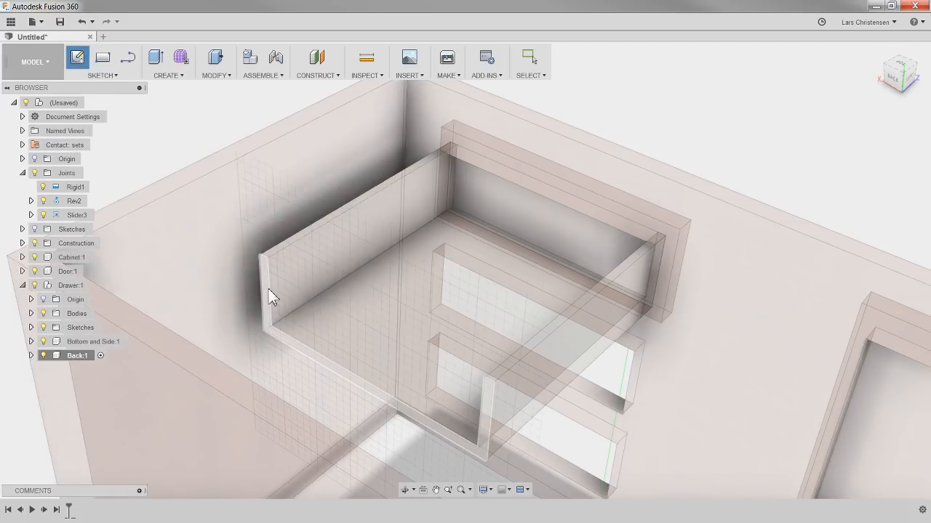
pyautogui.click(269, 289)
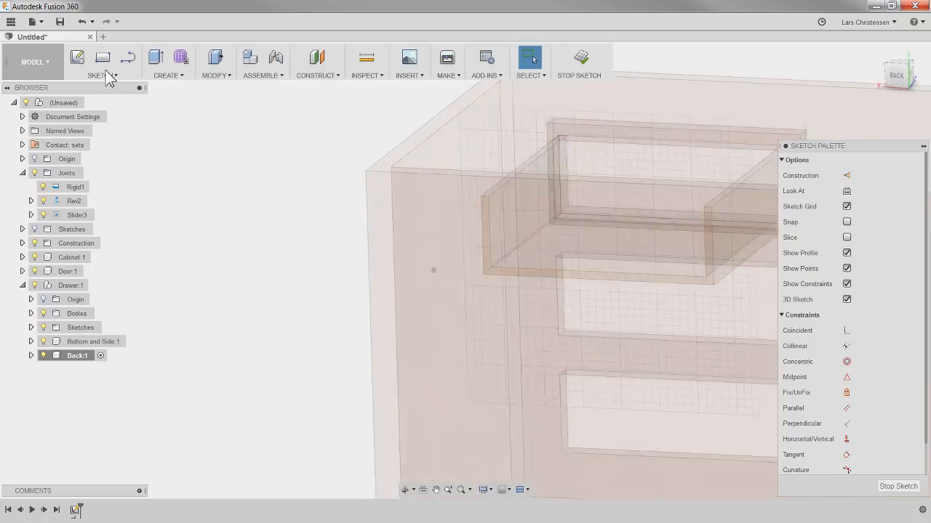
# Step: Draw a rectangle across the drawer's open rear end, from one side's upper outer corner to the opposite lower outer corner
pyautogui.click(102, 60)
pyautogui.keyDown('shift'); pyautogui.moveTo(230, 285); pyautogui.dragTo(411, 283, button='middle'); pyautogui.keyUp('shift')
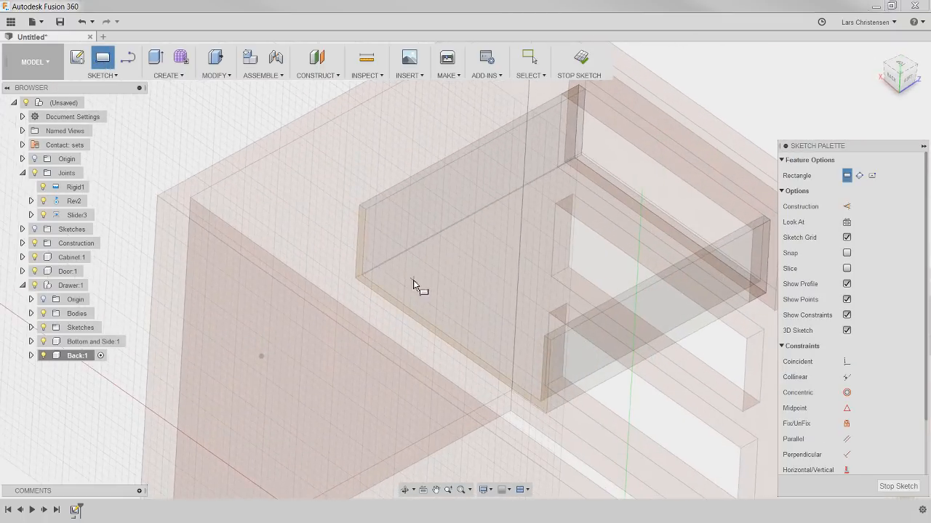
pyautogui.click(356, 207)
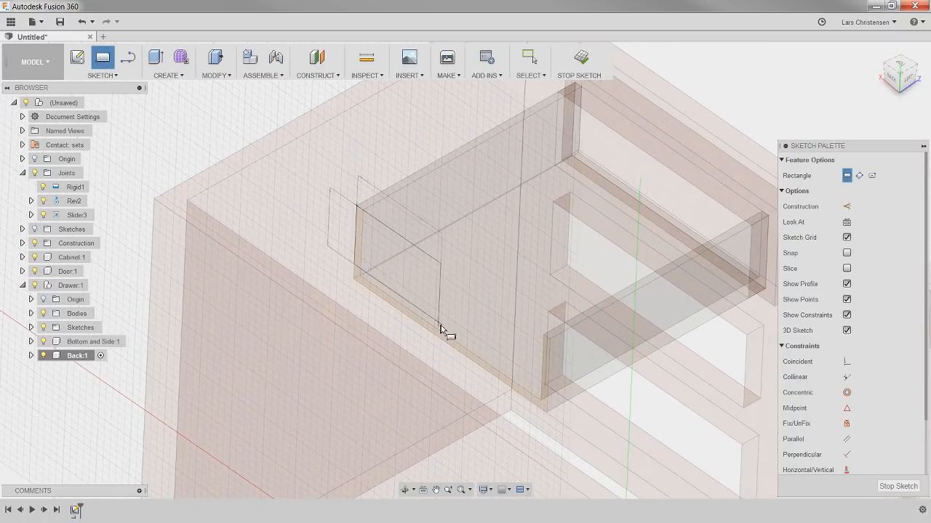
pyautogui.click(547, 414)
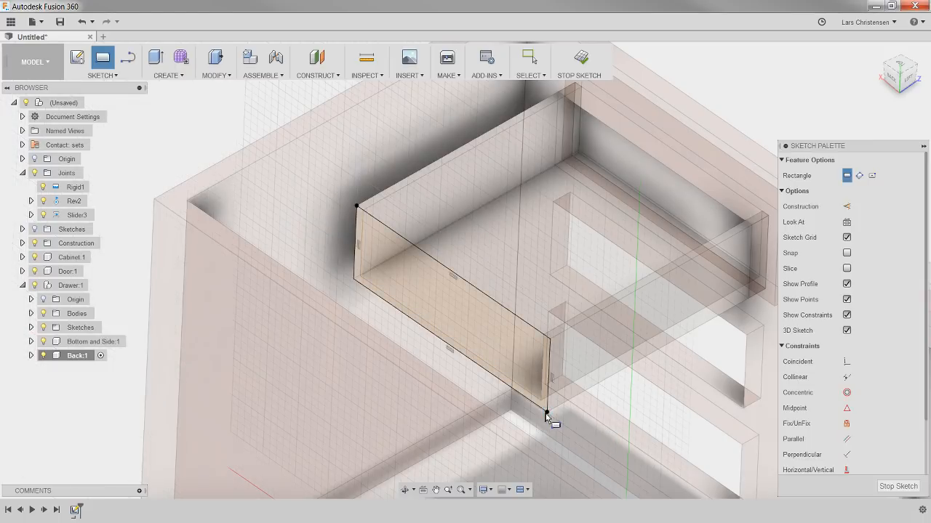
# Step: Extrude both regions of the rectangle 10 mm rearward as a new body to form the drawer's back panel
pyautogui.press('e')
pyautogui.click(436, 296)
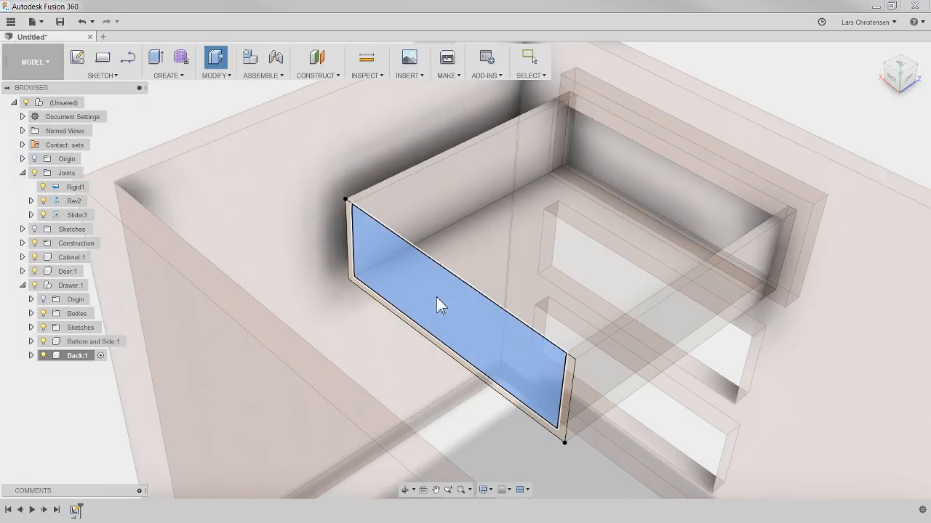
pyautogui.click(354, 242)
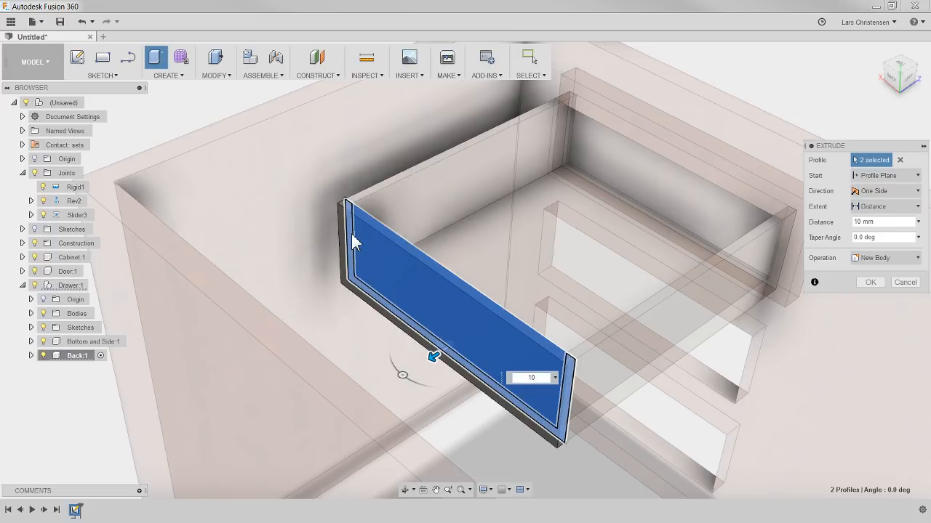
pyautogui.press('Return')
# Step: Move the drawer's back panel away to test how the parts are connected, and revert the component positions
pyautogui.keyDown('shift'); pyautogui.moveTo(387, 465); pyautogui.dragTo(184, 242, button='middle'); pyautogui.keyUp('shift')
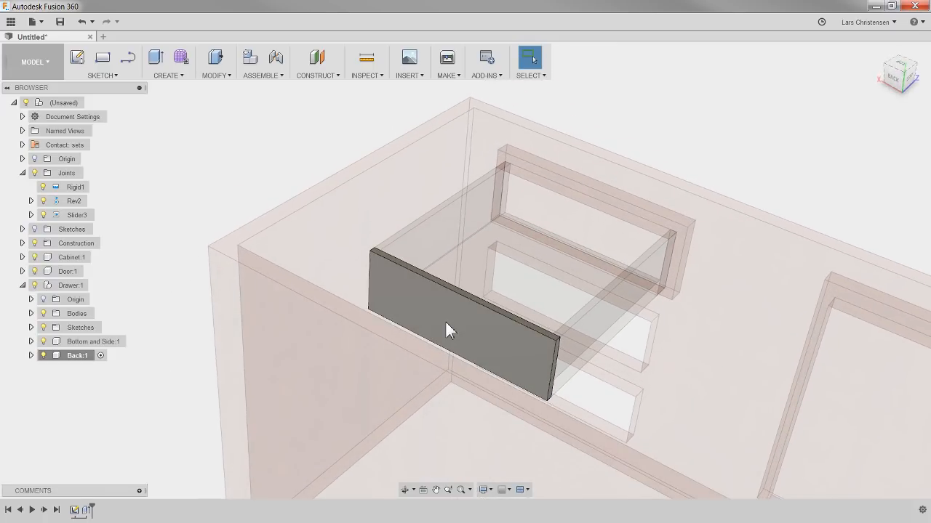
pyautogui.moveTo(445, 322); pyautogui.dragTo(324, 224)
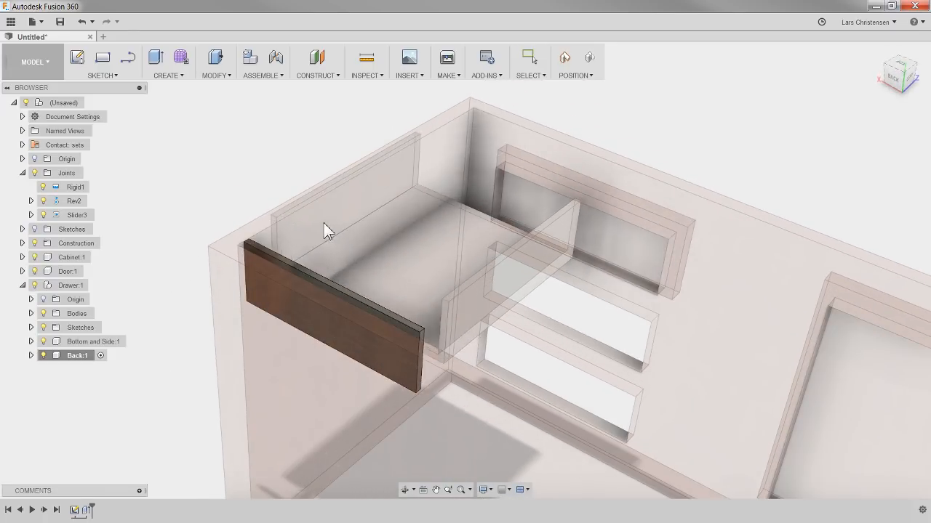
pyautogui.click(598, 57)
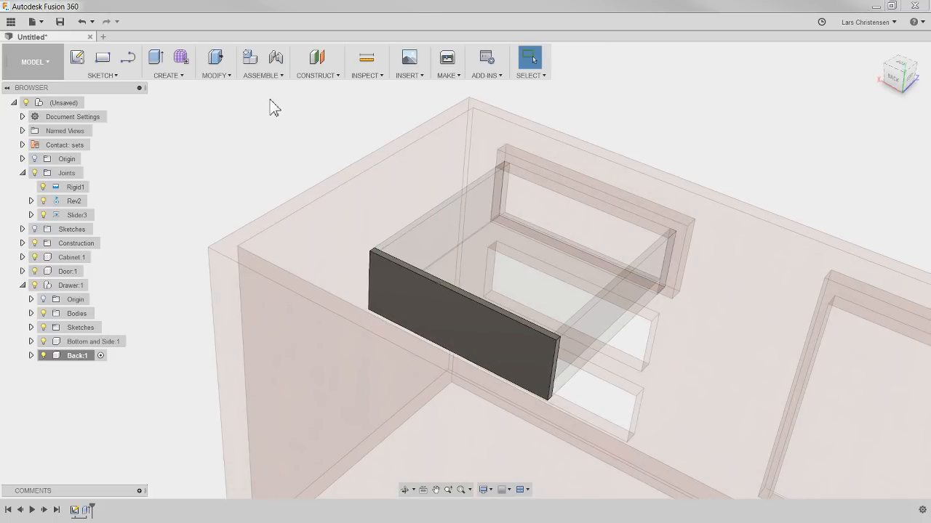
# Step: Activate the Drawer component that contains the front, the bottom and sides, and the back
pyautogui.click(266, 76)
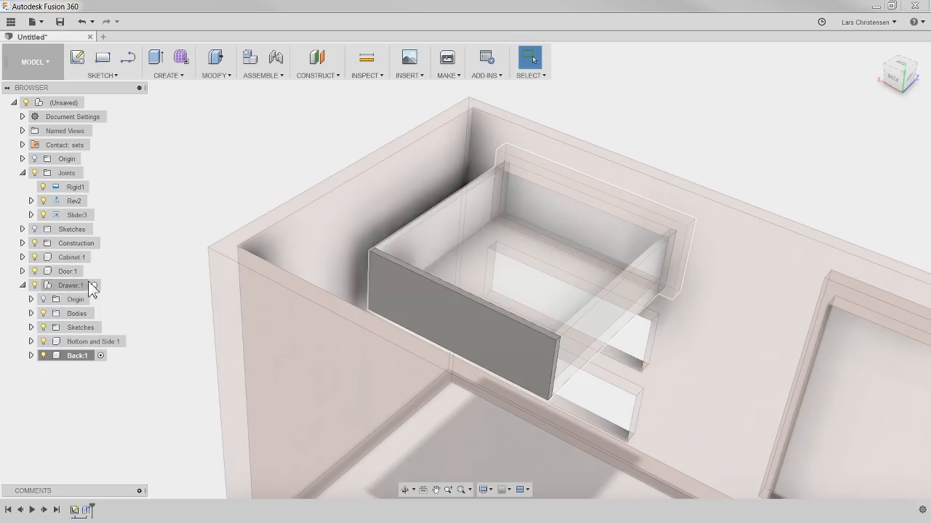
pyautogui.click(94, 286)
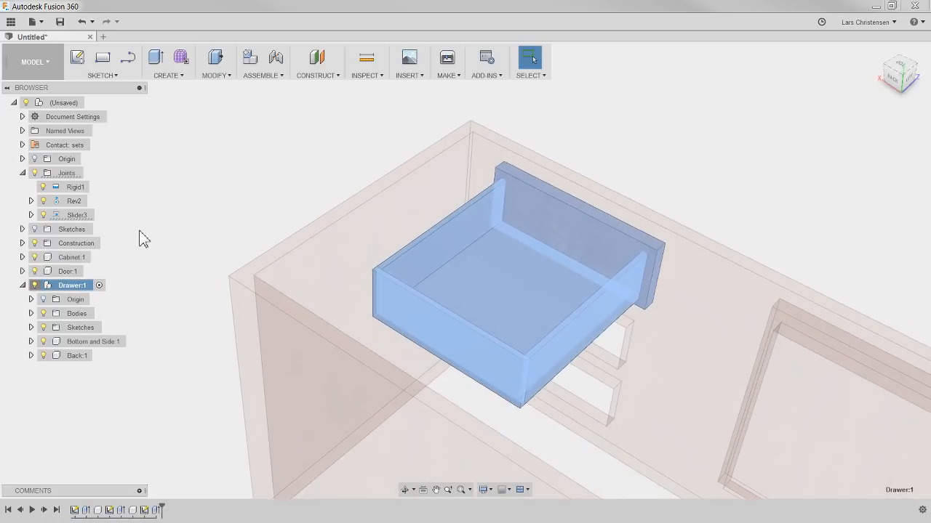
# Step: Create a rigid group from the Drawer, Bottom and Side, and Back components, with child components included
pyautogui.click(254, 75)
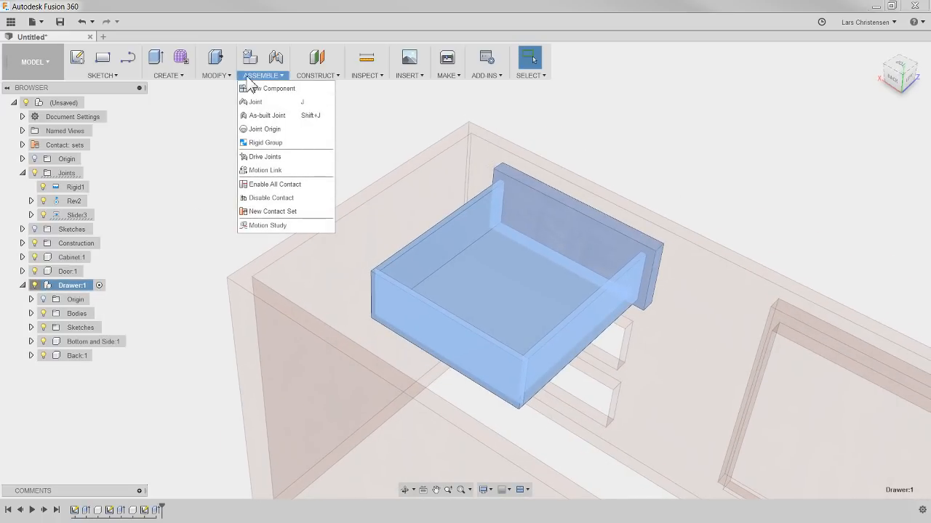
pyautogui.click(259, 144)
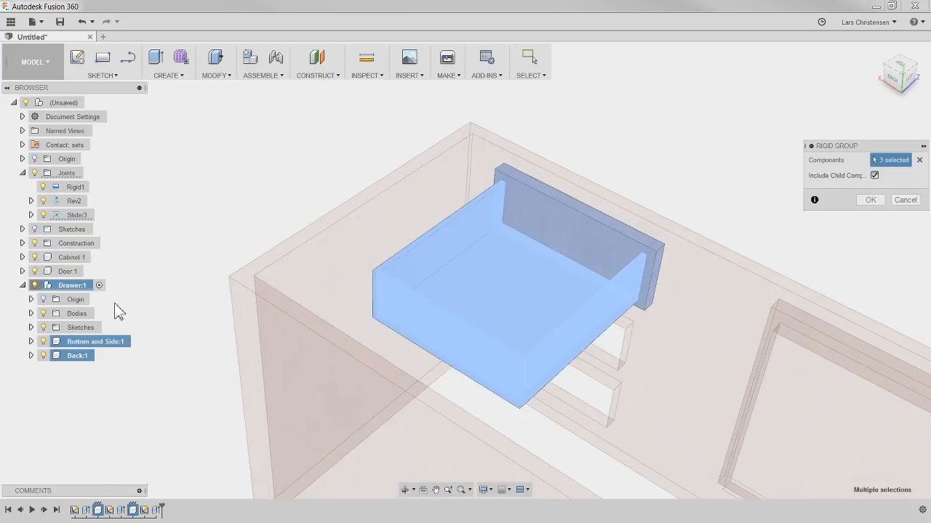
pyautogui.keyDown('shift'); pyautogui.moveTo(533, 206); pyautogui.dragTo(522, 188, button='middle'); pyautogui.keyUp('shift')
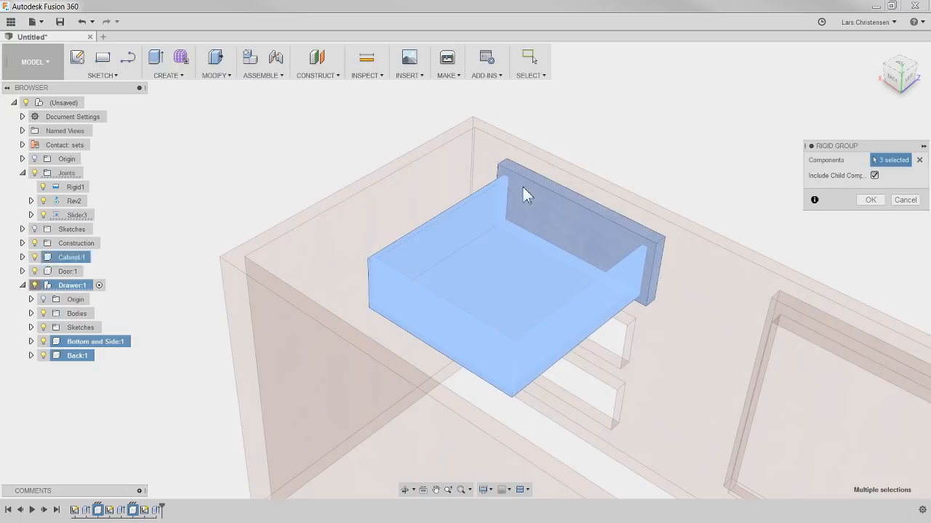
pyautogui.click(871, 200)
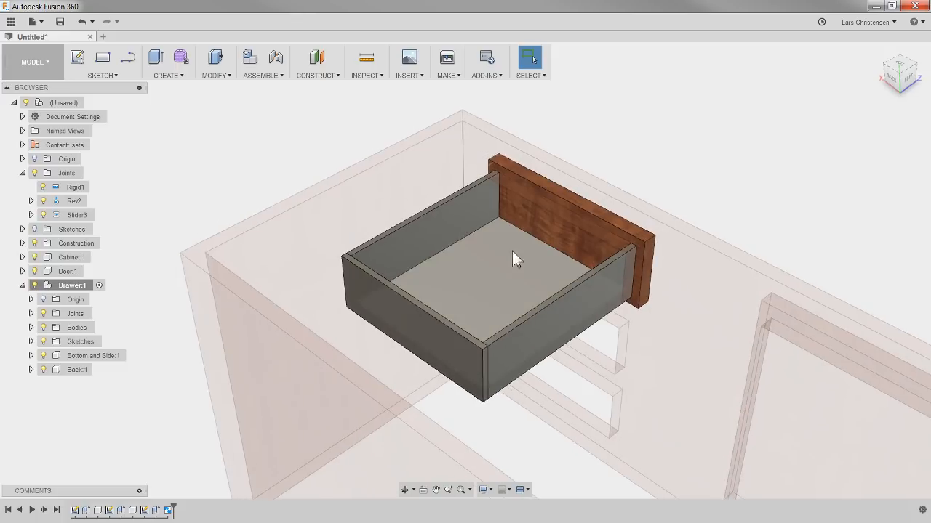
# Step: Slide the drawer out of the cabinet to check that its front, bottom, sides and back move together
pyautogui.click(480, 256)
pyautogui.keyDown('shift'); pyautogui.moveTo(550, 238); pyautogui.dragTo(509, 326, button='middle'); pyautogui.keyUp('shift')
pyautogui.moveTo(509, 327); pyautogui.dragTo(563, 400)
pyautogui.keyDown('shift'); pyautogui.moveTo(800, 314); pyautogui.dragTo(735, 320, button='middle'); pyautogui.keyUp('shift')
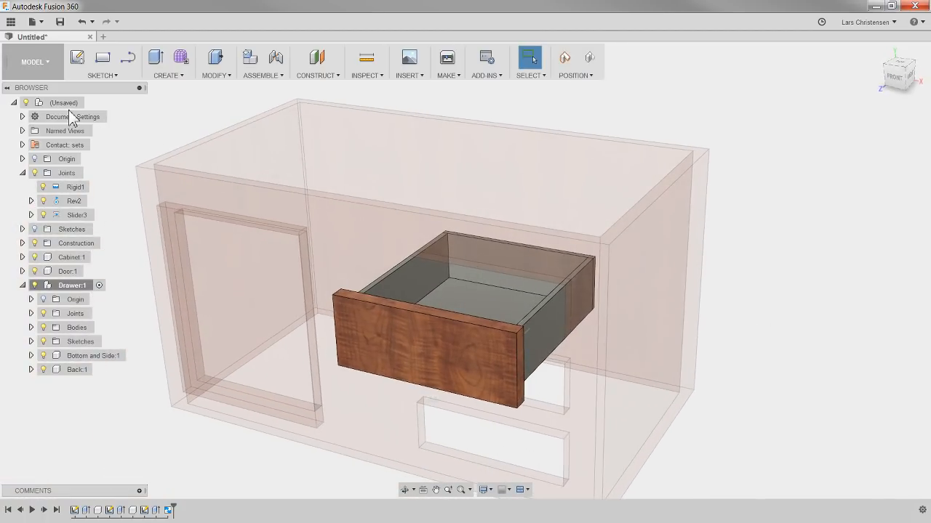
# Step: Activate the top-level assembly and apply the cabinet's existing wood appearance to the drawer's bottom, sides and back panel
pyautogui.click(90, 103)
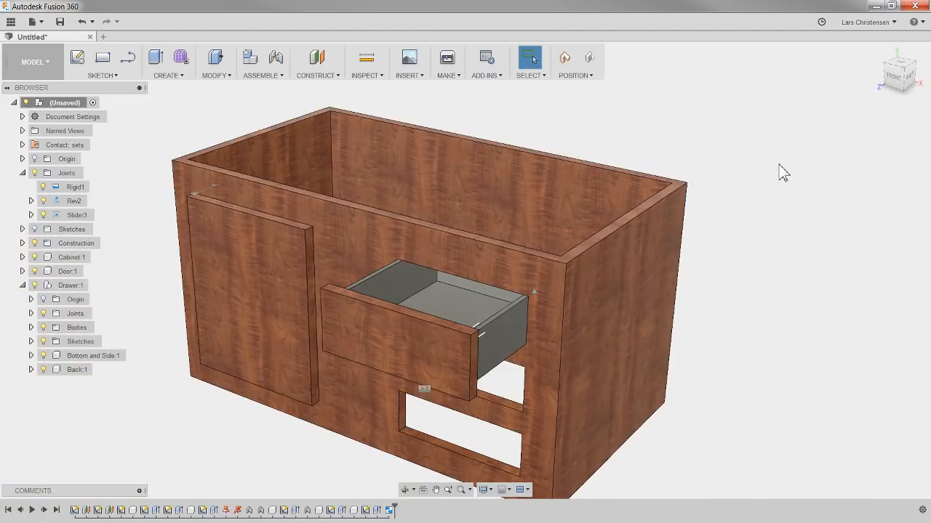
pyautogui.rightClick(777, 180)
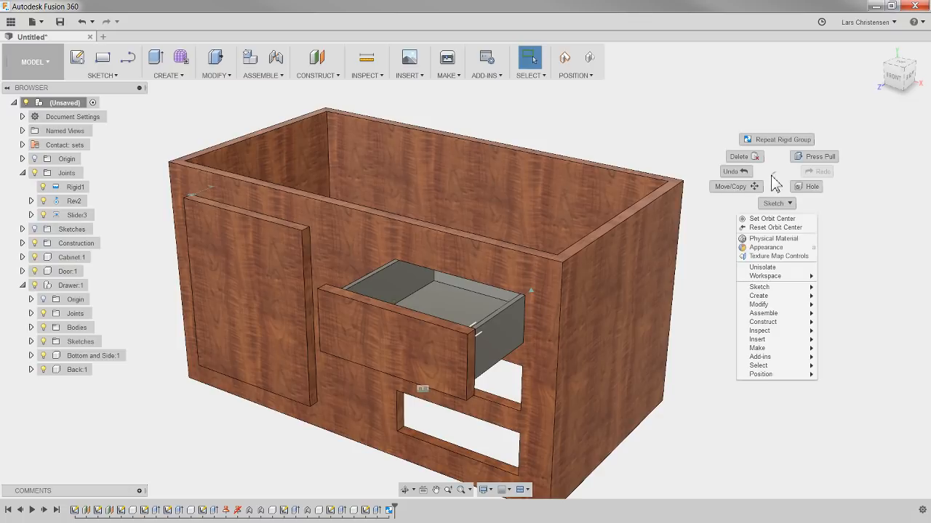
pyautogui.click(766, 247)
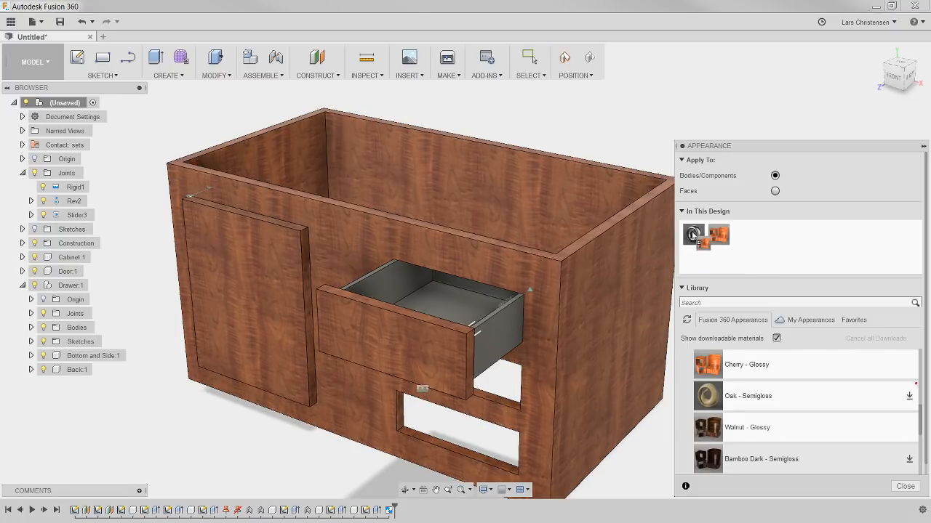
pyautogui.click(905, 487)
# Step: Hide the assembly's joints, and swing the door and slide the drawer to test their motion
pyautogui.keyDown('shift'); pyautogui.moveTo(763, 312); pyautogui.dragTo(4, 200, button='middle'); pyautogui.keyUp('shift')
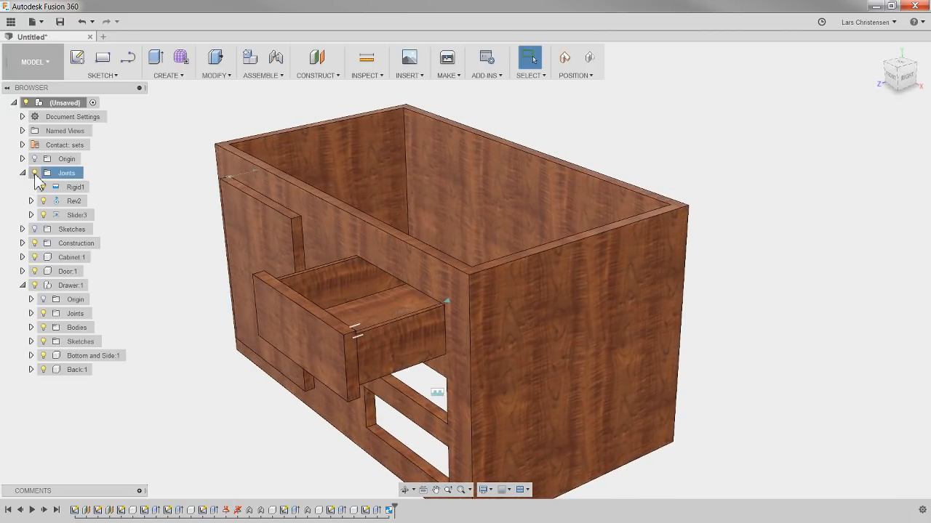
pyautogui.click(23, 173)
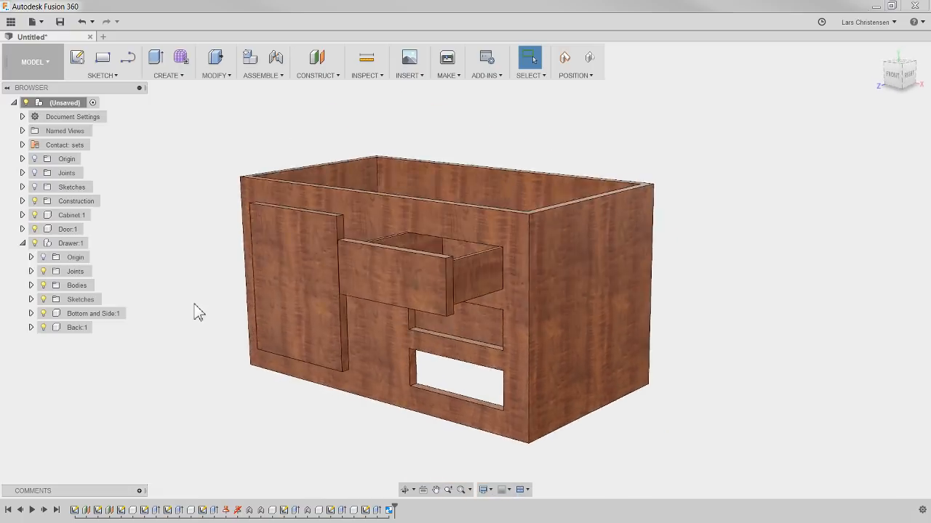
pyautogui.moveTo(326, 347); pyautogui.dragTo(258, 369)
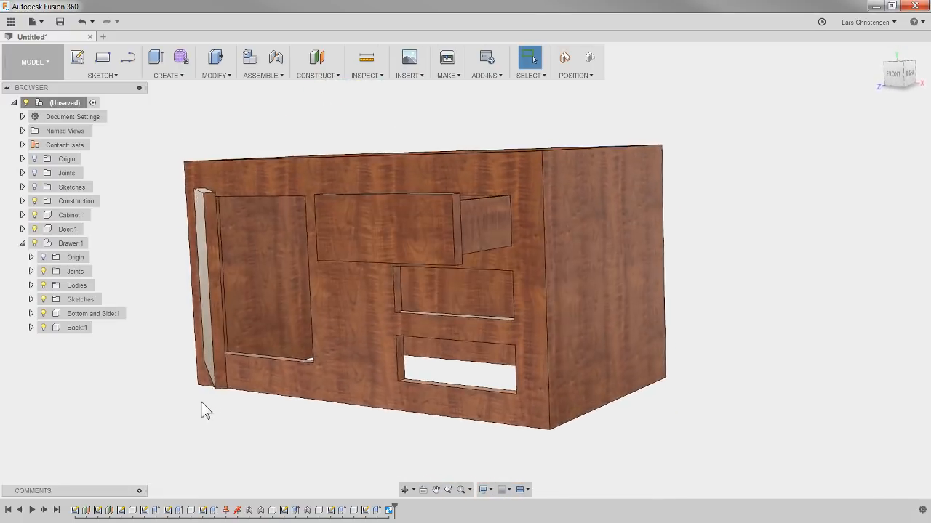
pyautogui.moveTo(237, 323); pyautogui.dragTo(290, 305)
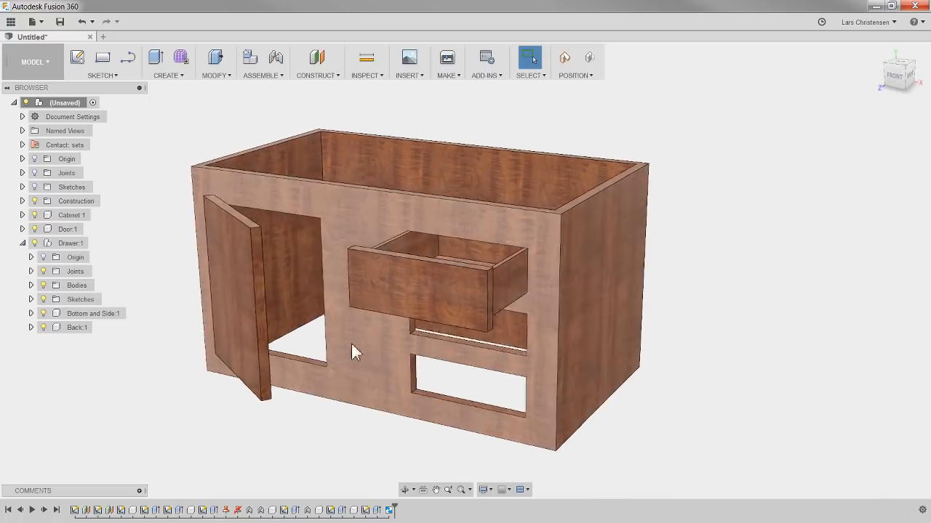
pyautogui.moveTo(408, 320)
pyautogui.mouseDown()
pyautogui.moveTo(456, 316)
pyautogui.moveTo(370, 332)
pyautogui.moveTo(436, 320)
pyautogui.moveTo(426, 312)
pyautogui.moveTo(407, 320)
pyautogui.mouseUp()
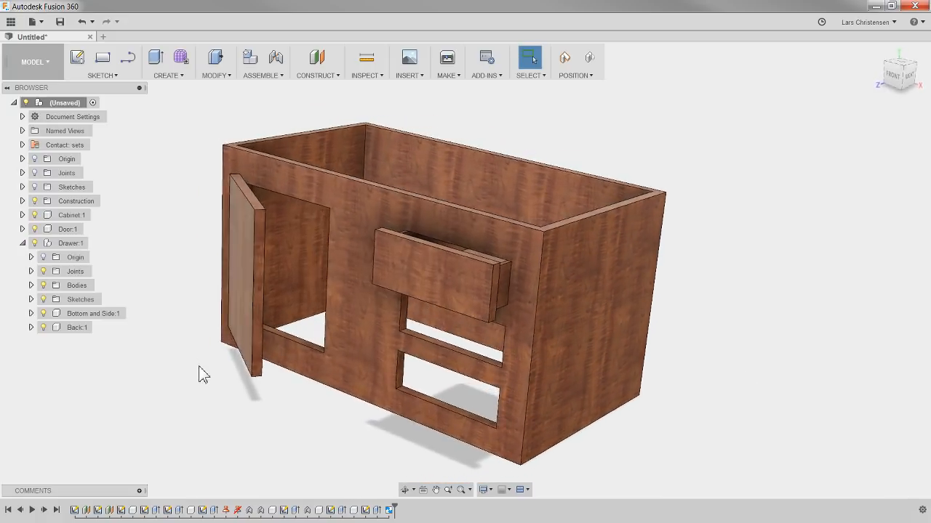
# Step: Show the top-level sketches on the cabinet and collapse the drawer component's contents
pyautogui.click(23, 187)
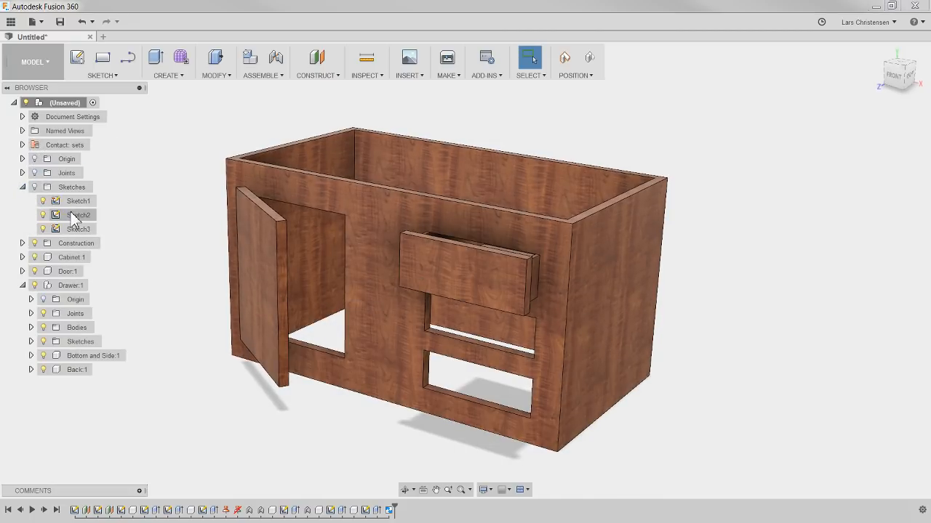
pyautogui.click(36, 188)
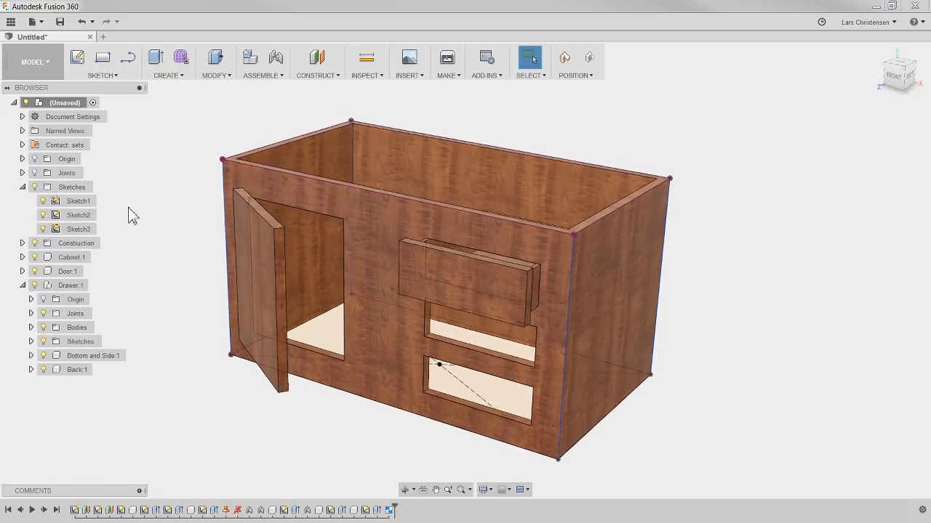
pyautogui.click(24, 286)
pyautogui.keyDown('shift'); pyautogui.moveTo(185, 382); pyautogui.dragTo(146, 386, button='middle'); pyautogui.keyUp('shift')
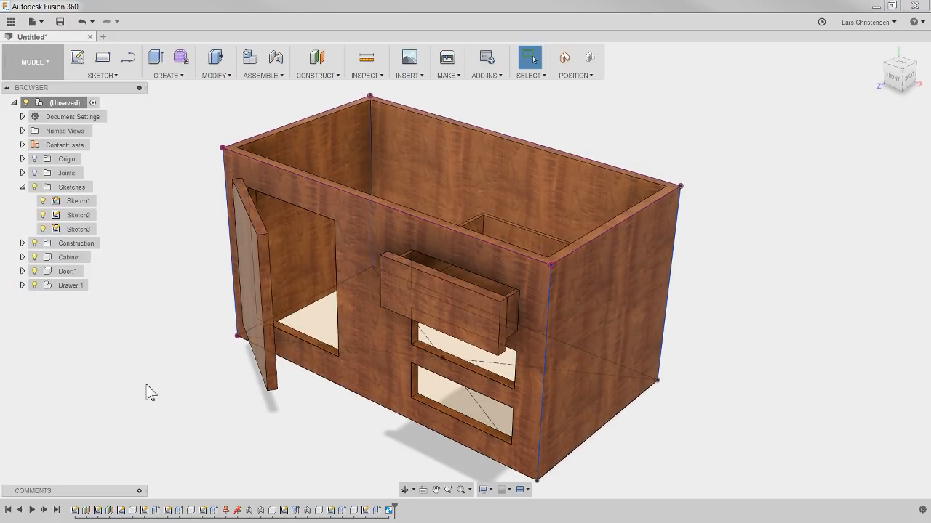
pyautogui.keyDown('shift'); pyautogui.moveTo(204, 429); pyautogui.dragTo(228, 409, button='middle'); pyautogui.keyUp('shift')
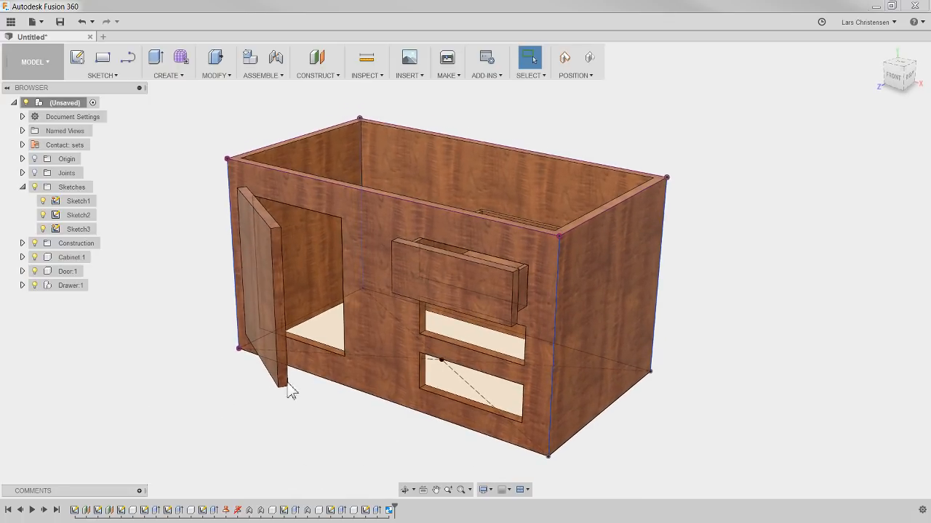
pyautogui.keyDown('shift'); pyautogui.moveTo(223, 471); pyautogui.dragTo(230, 460, button='middle'); pyautogui.keyUp('shift')
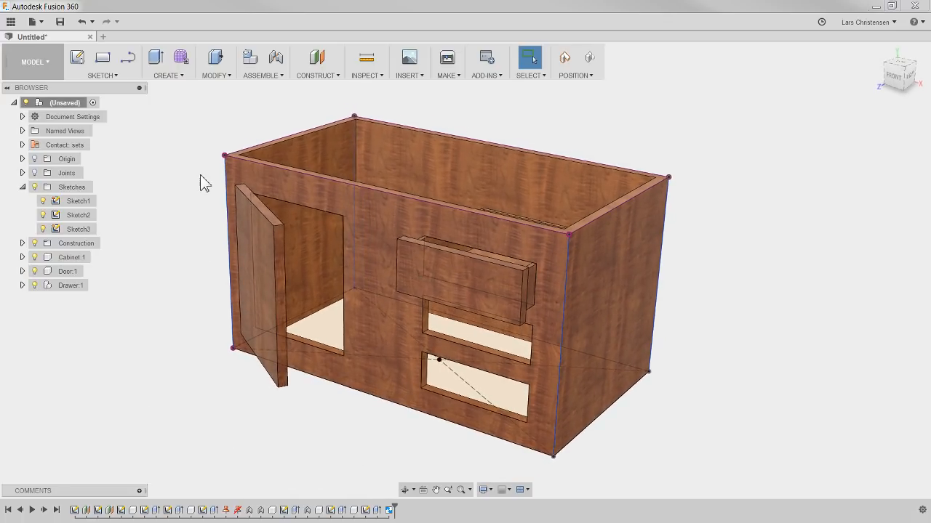
# Step: Review the list of model parameters grouped by component, and close it without changes
pyautogui.click(230, 75)
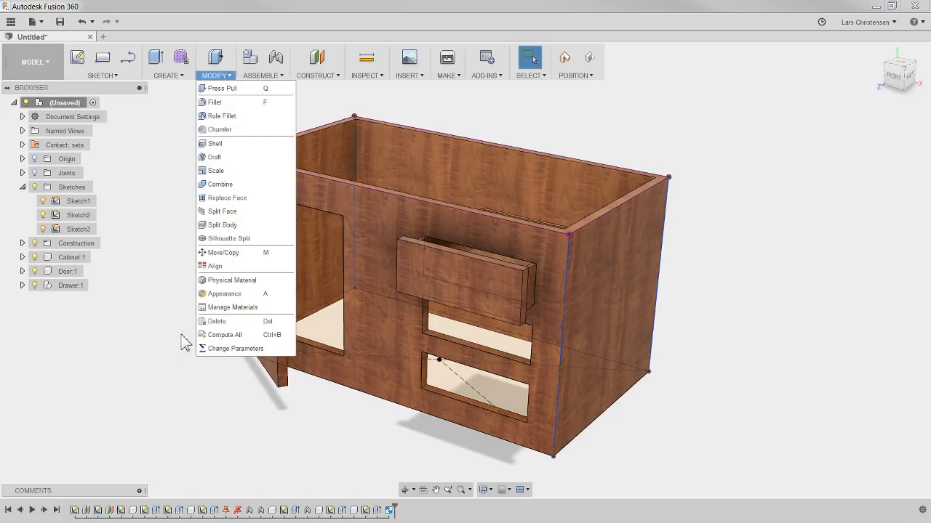
pyautogui.click(236, 349)
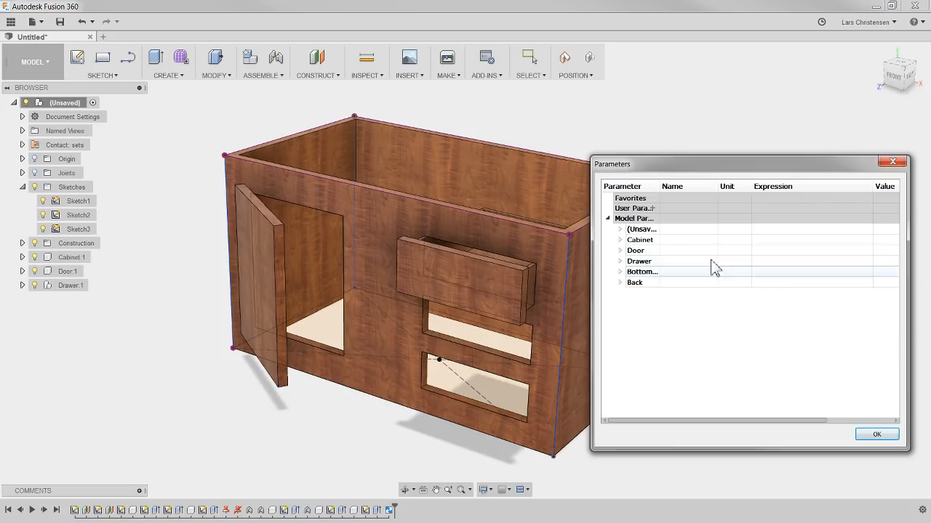
pyautogui.click(876, 435)
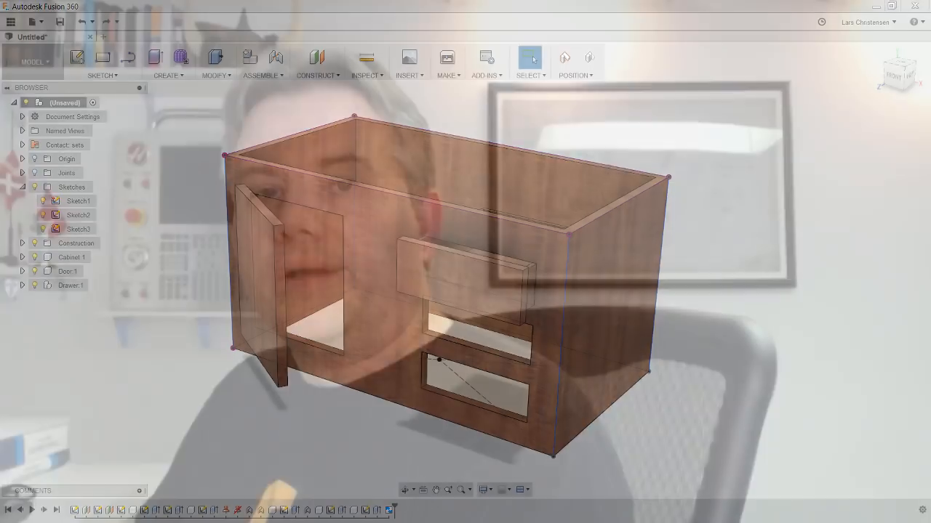